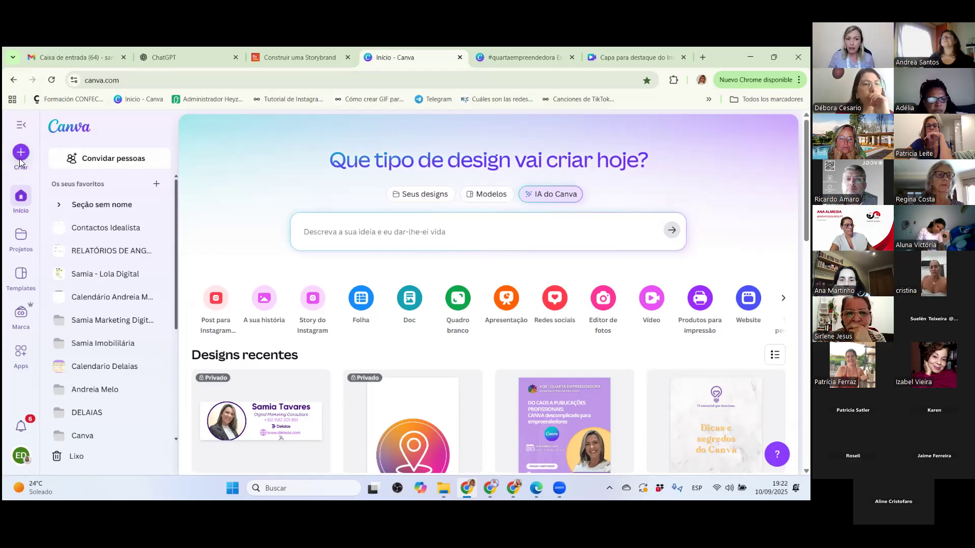
# Look through the design creation options and the popular social media formats, and close the design creation window.
pyautogui.click(20, 158)
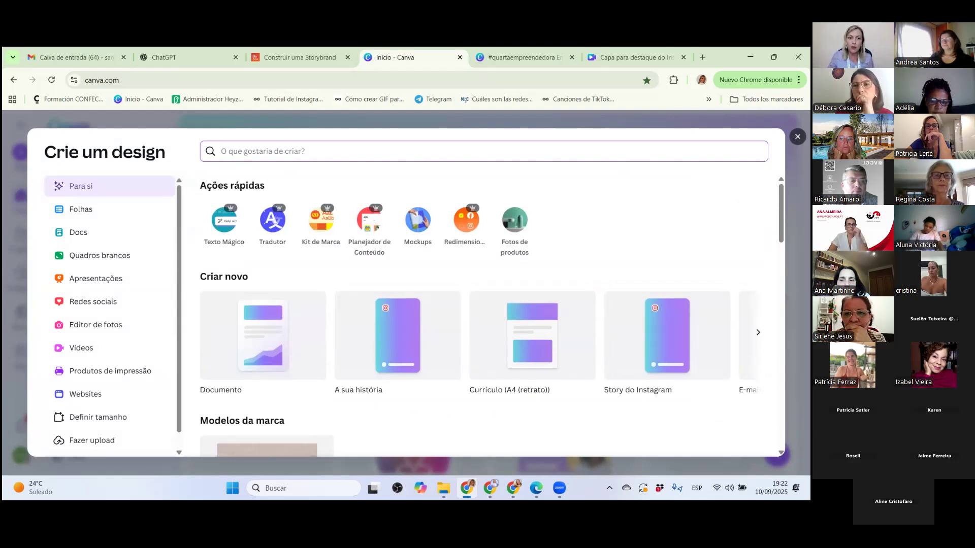
pyautogui.click(18, 202)
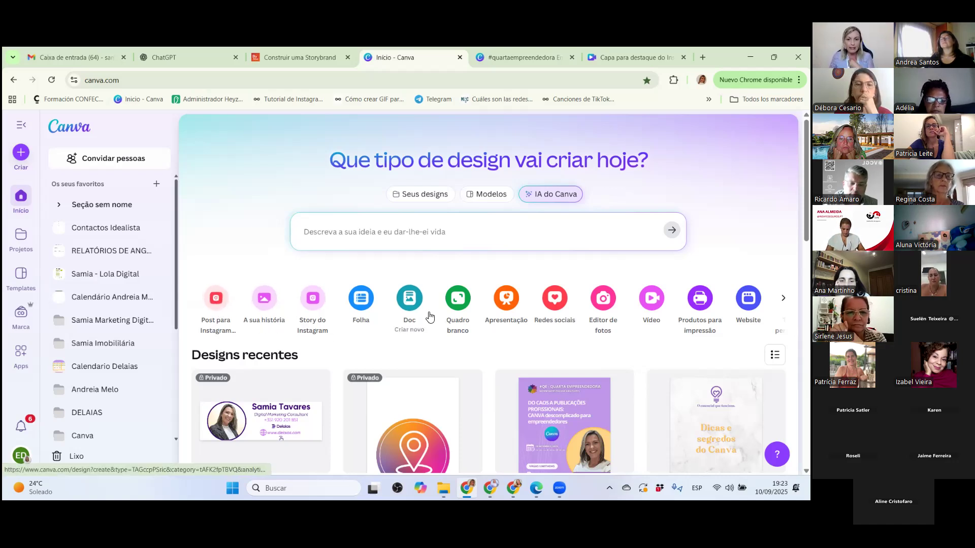
pyautogui.click(547, 297)
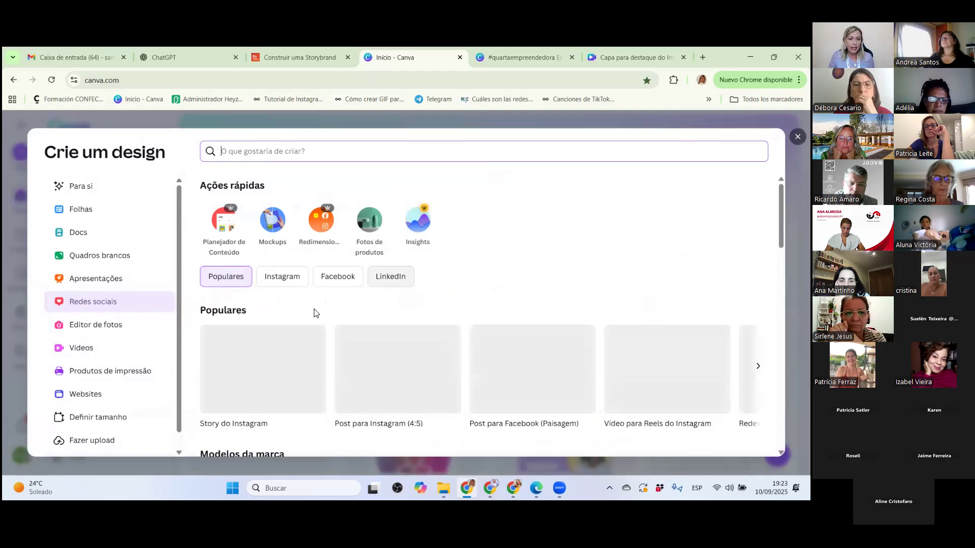
pyautogui.scroll(-1, 228, 386)
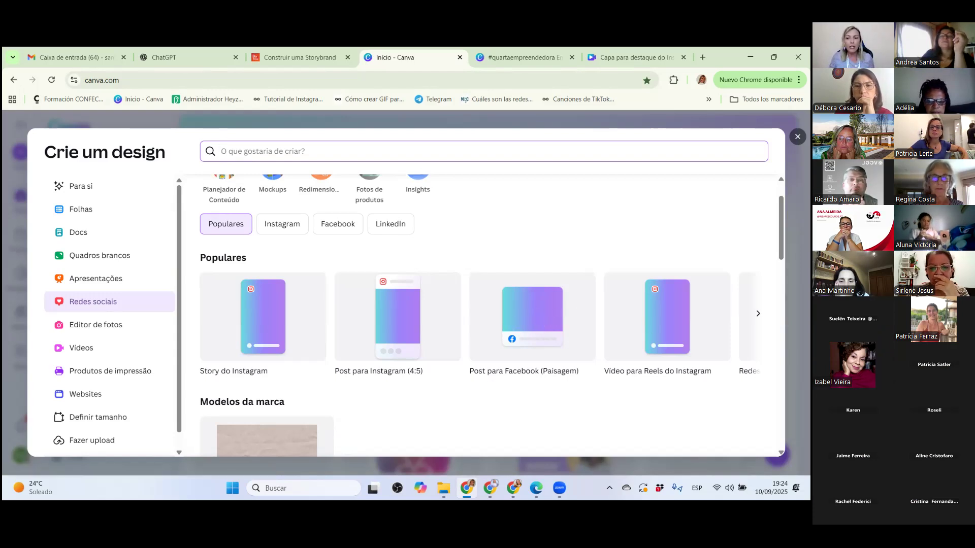
pyautogui.click(758, 313)
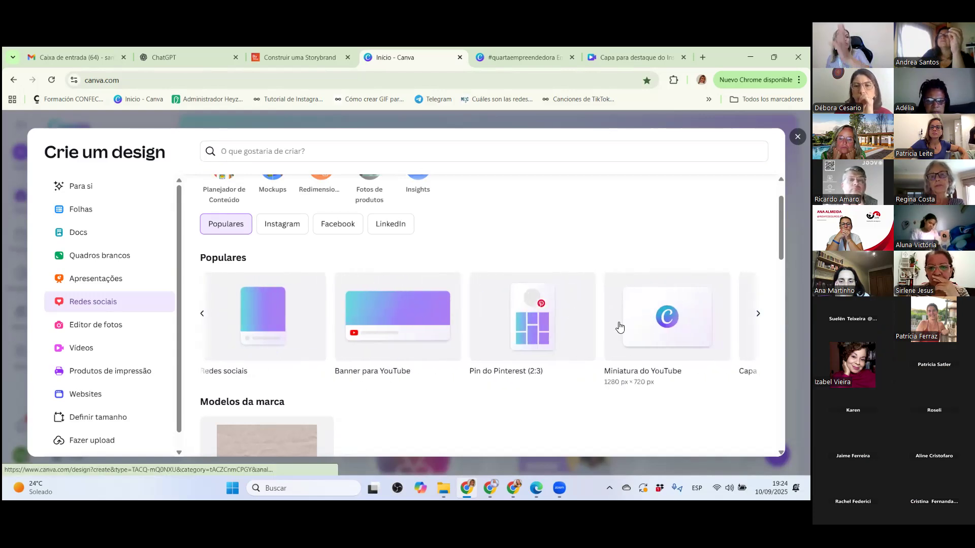
pyautogui.click(202, 319)
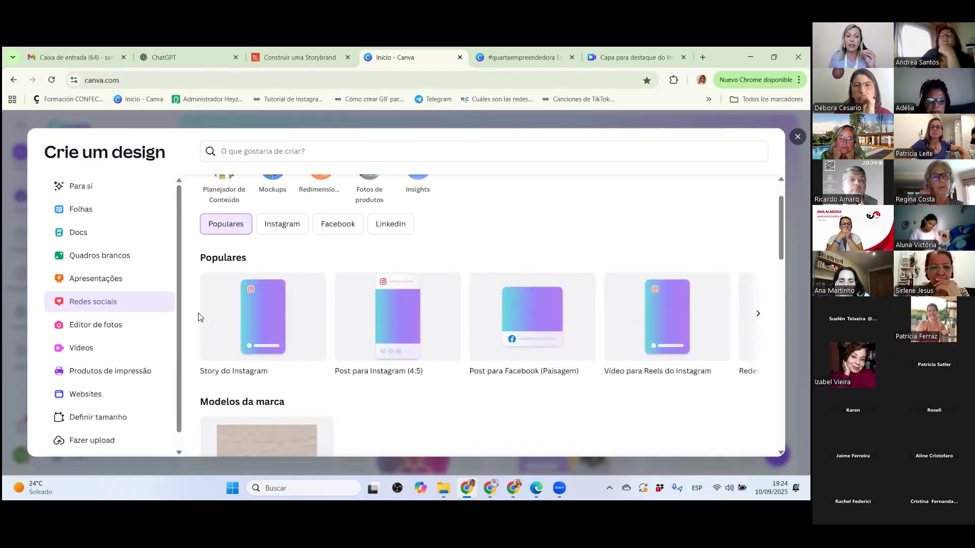
pyautogui.click(798, 137)
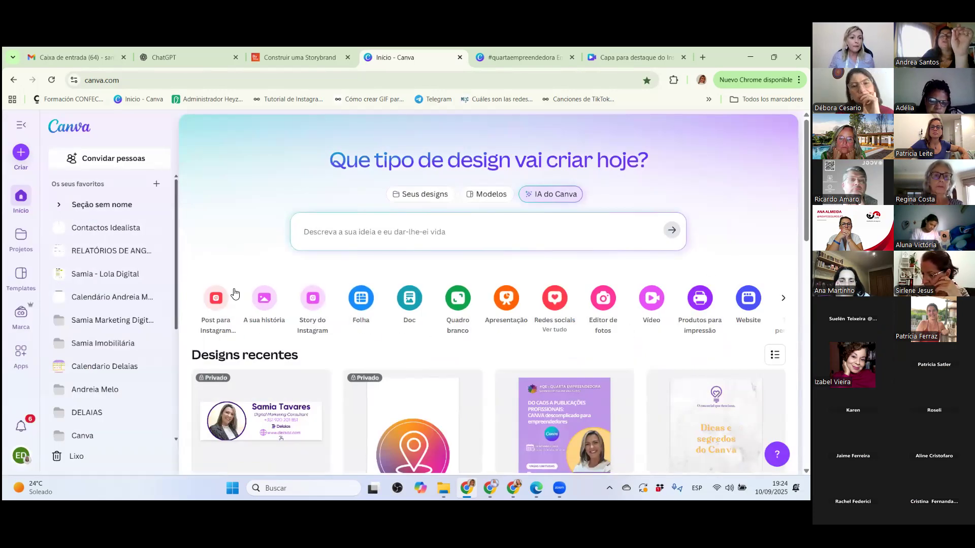
# Look over the home page's design type shortcuts and the list of recent designs.
pyautogui.scroll(-1, 371, 282)
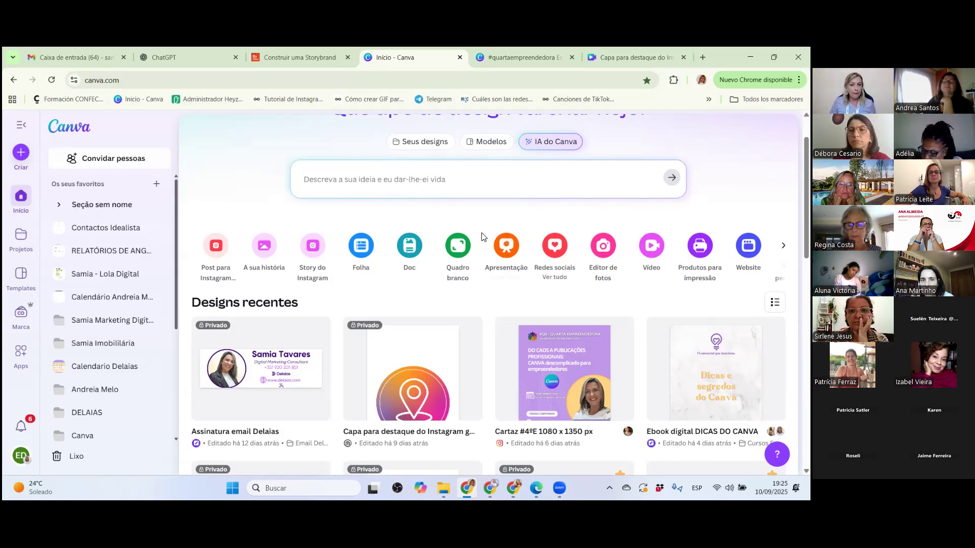
pyautogui.scroll(1, 503, 243)
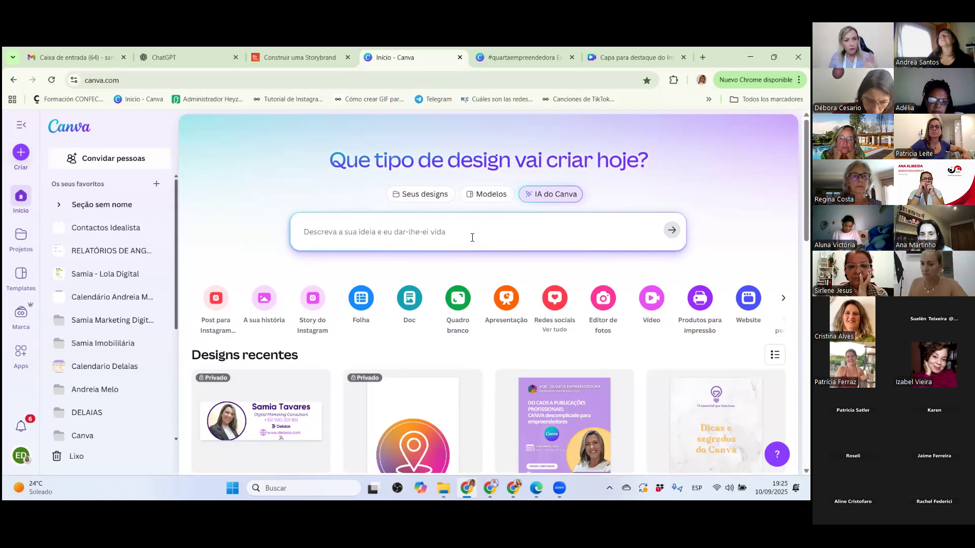
pyautogui.scroll(-2, 472, 237)
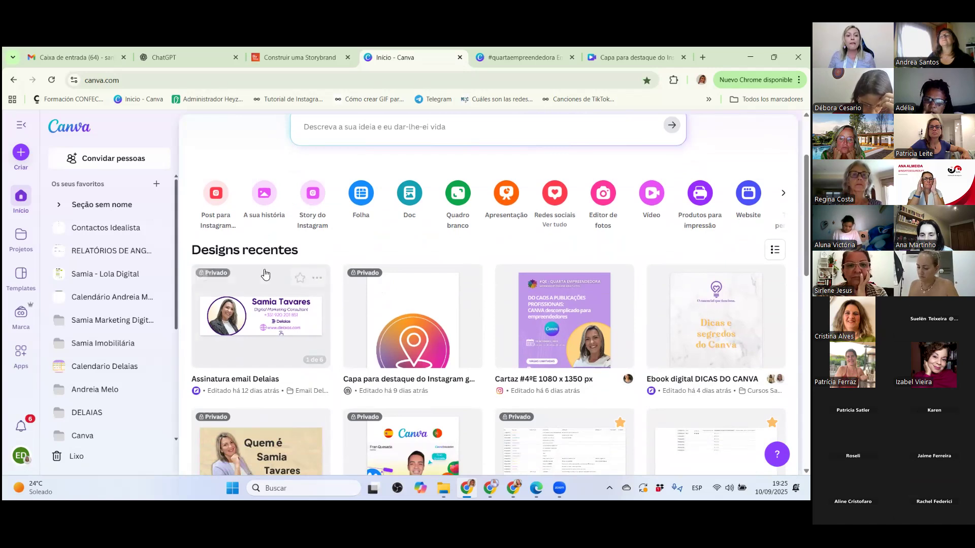
pyautogui.scroll(-2, 308, 288)
pyautogui.scroll(4, 315, 293)
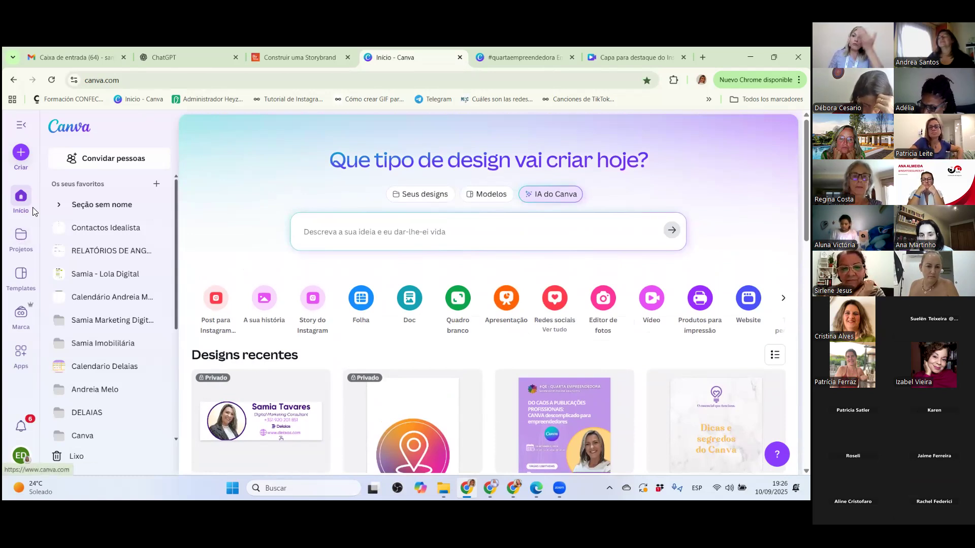
# Open the projects page and look through its recent designs and folders.
pyautogui.click(23, 238)
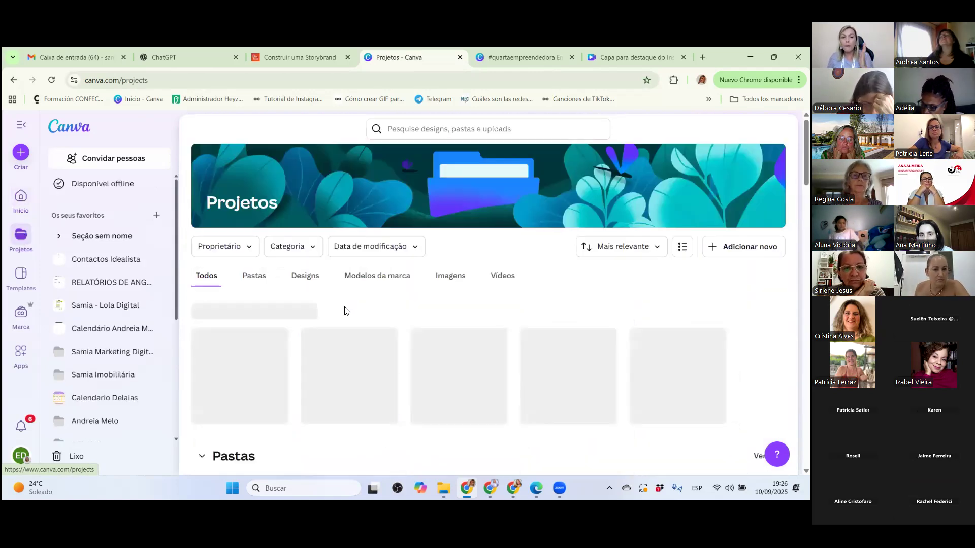
pyautogui.scroll(-1, 292, 373)
pyautogui.scroll(-1, 289, 380)
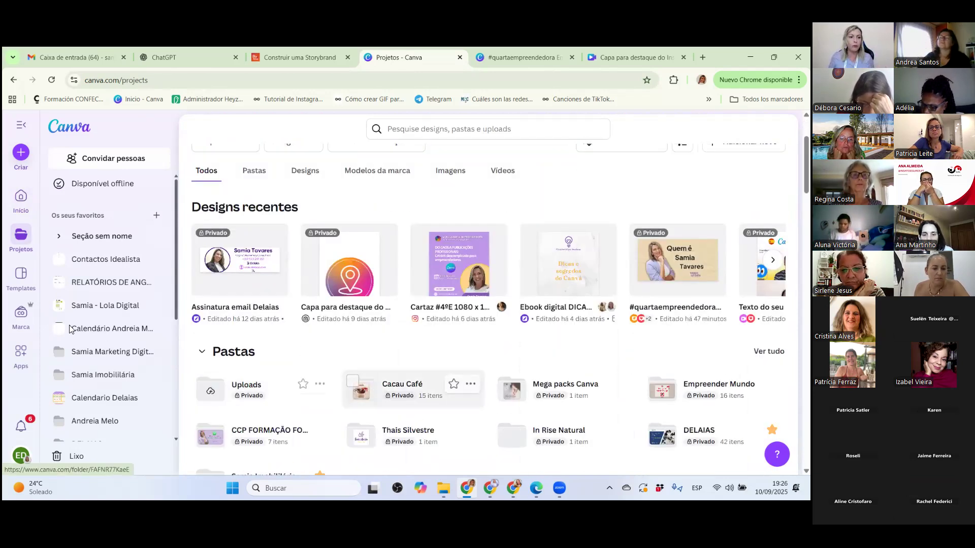
# Open the templates library and browse its categories and the suggested designs to explore.
pyautogui.click(21, 279)
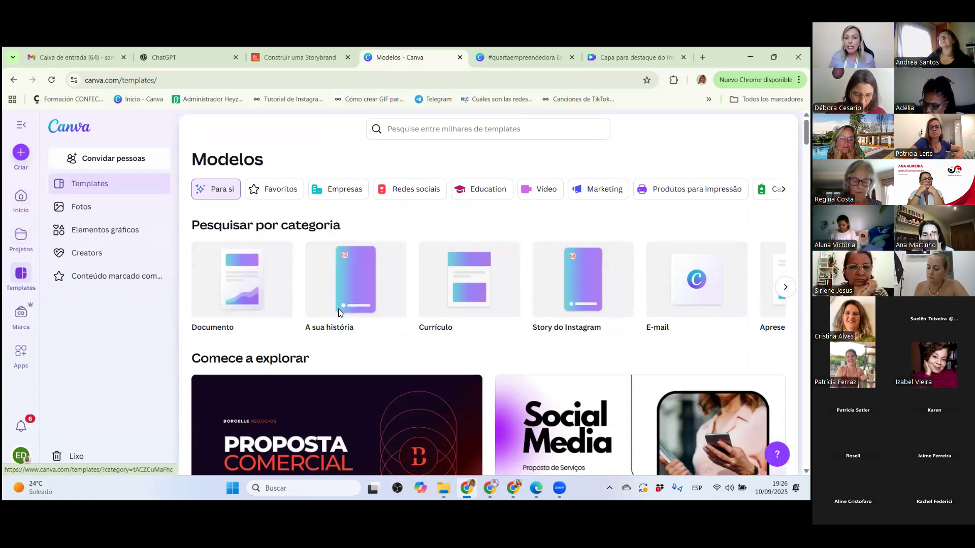
pyautogui.scroll(-3, 339, 310)
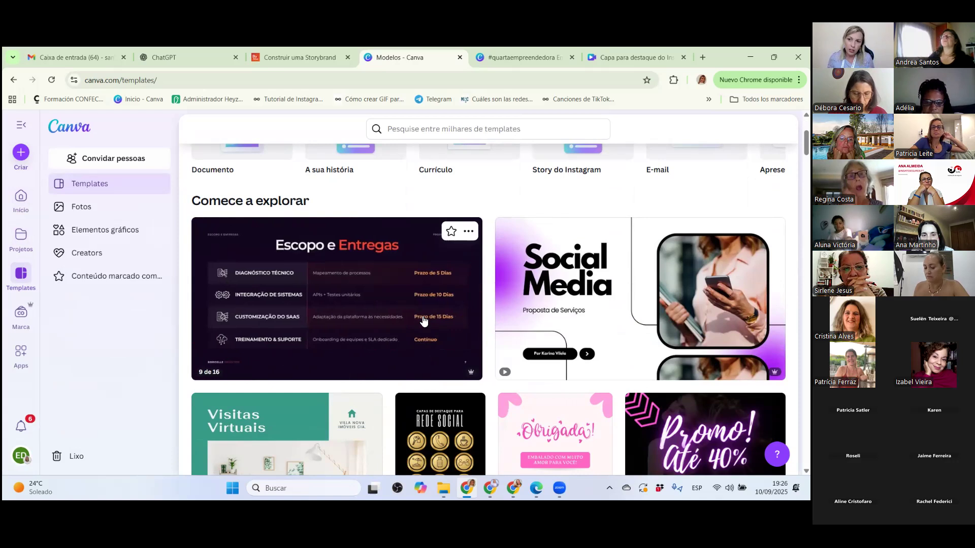
pyautogui.scroll(-1, 416, 345)
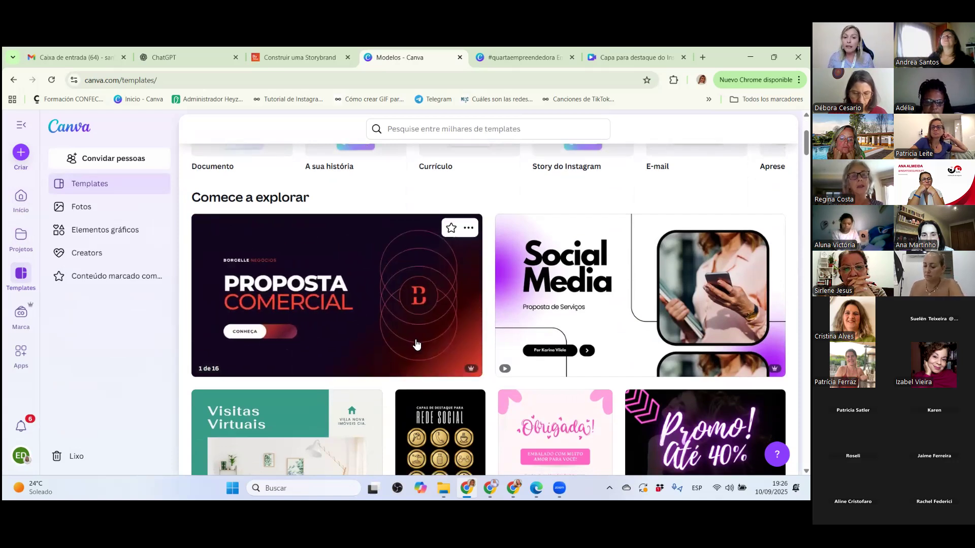
pyautogui.scroll(2, 416, 345)
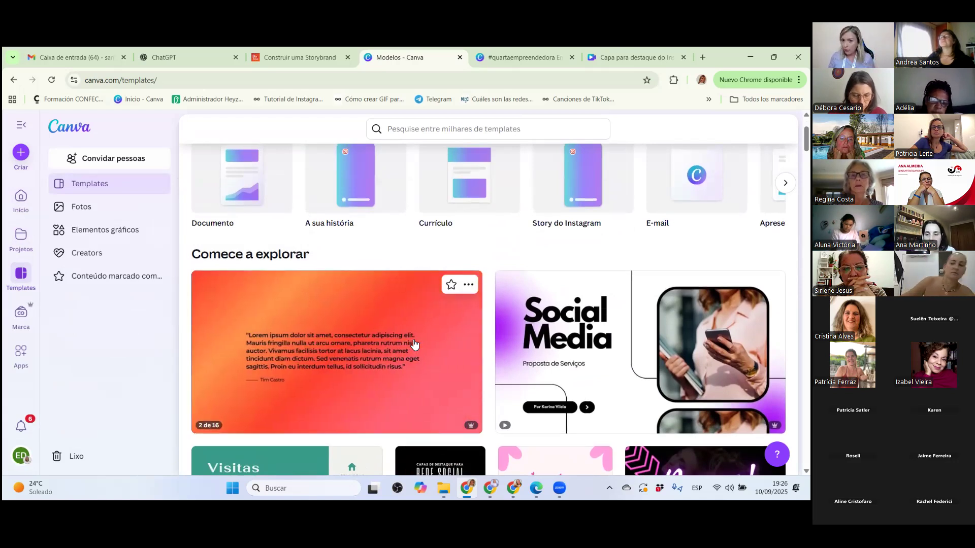
pyautogui.scroll(2, 414, 345)
# Search the template library for "Marketing digital" and look through the matching designs.
pyautogui.click(391, 130)
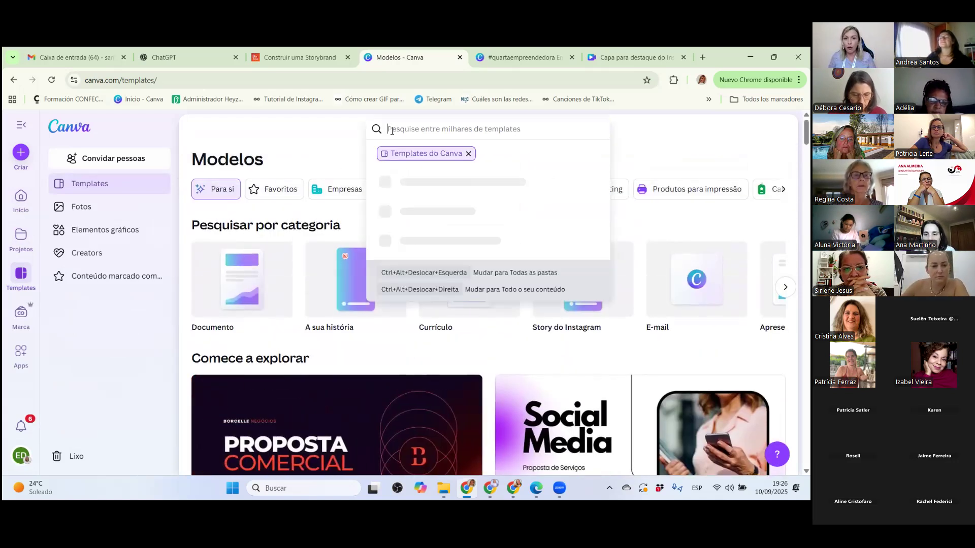
pyautogui.write('Marketin')
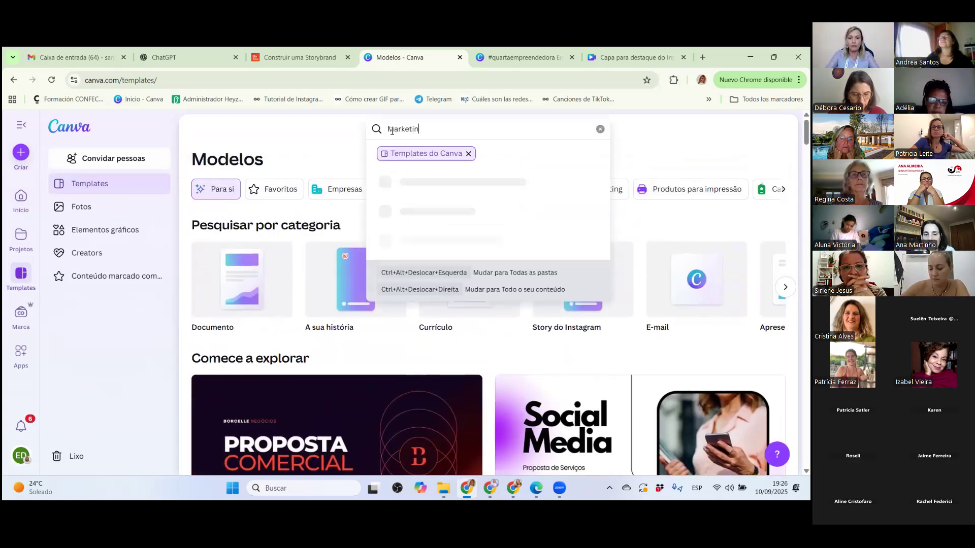
pyautogui.write('g digit')
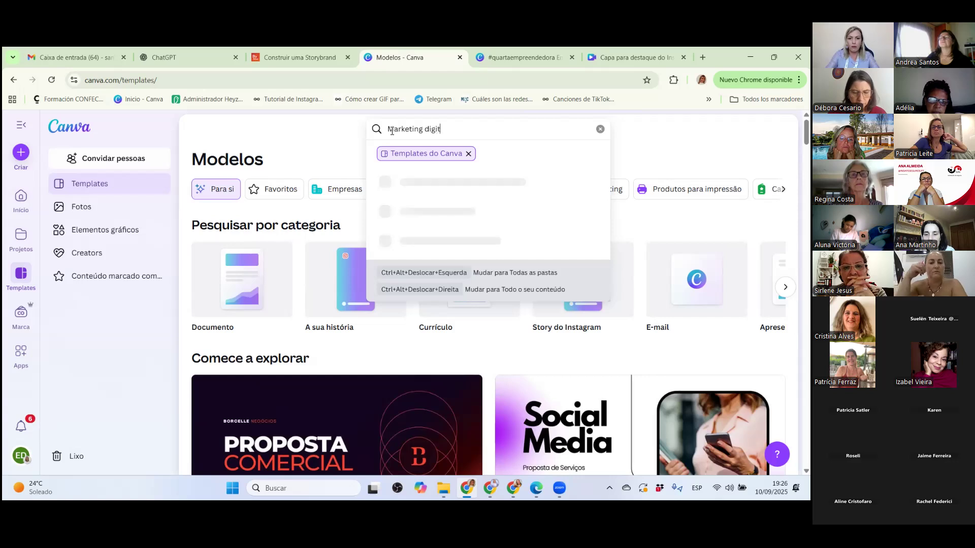
pyautogui.press('Return')
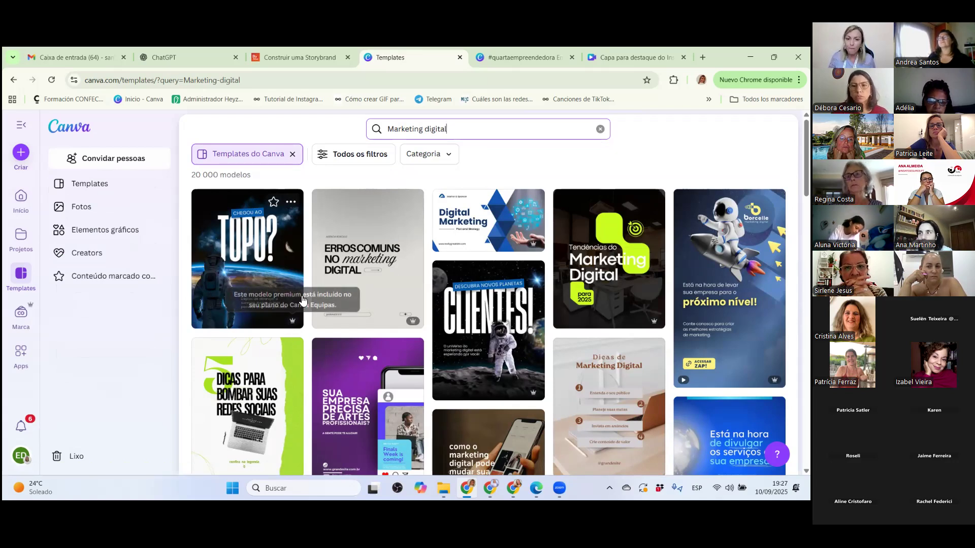
pyautogui.scroll(-2, 247, 293)
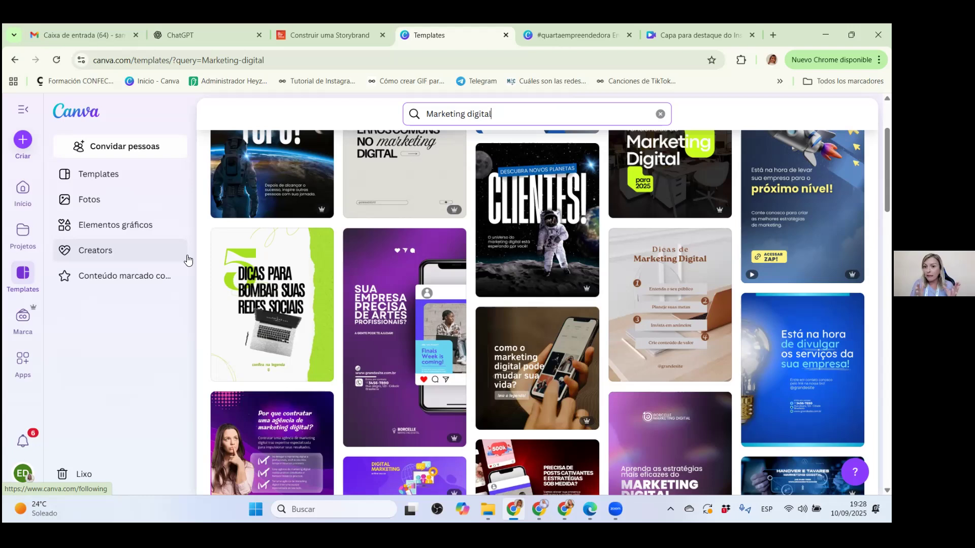
# View the brand kits in the brand area and open the overview of all apps.
pyautogui.click(22, 318)
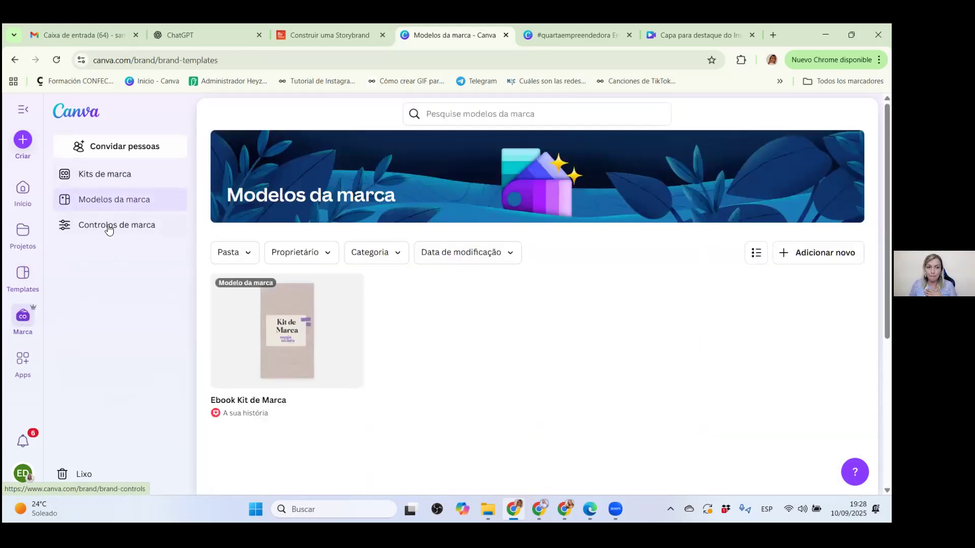
pyautogui.click(108, 181)
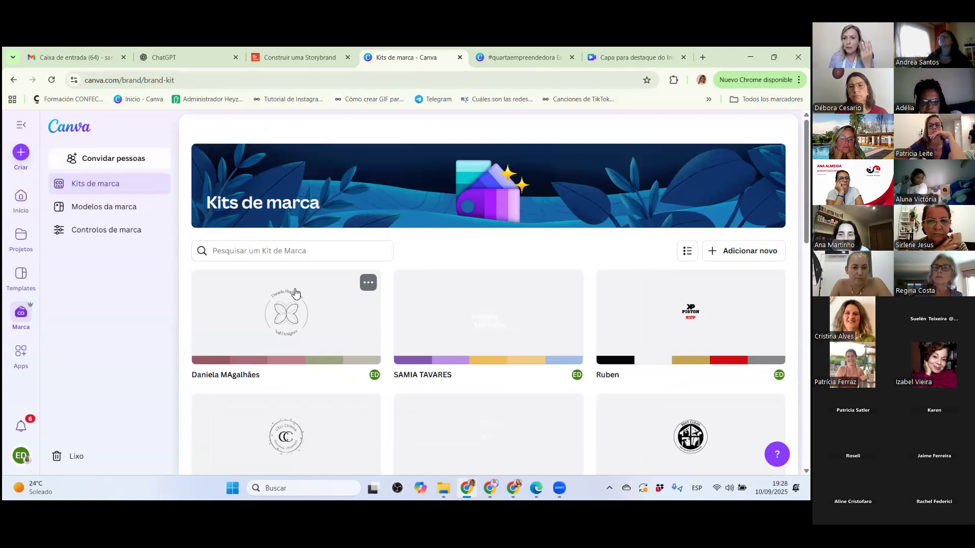
pyautogui.click(21, 352)
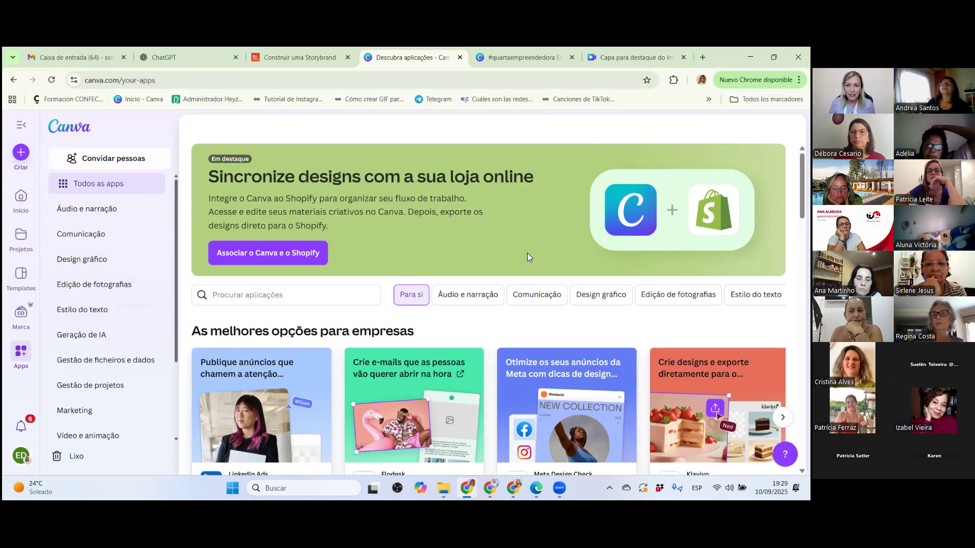
# Switch to the open "#quartaempreendedora Empreendedores Vencedores" design and go to page 22 with the Instagram profile mockup.
pyautogui.moveTo(520, 53)
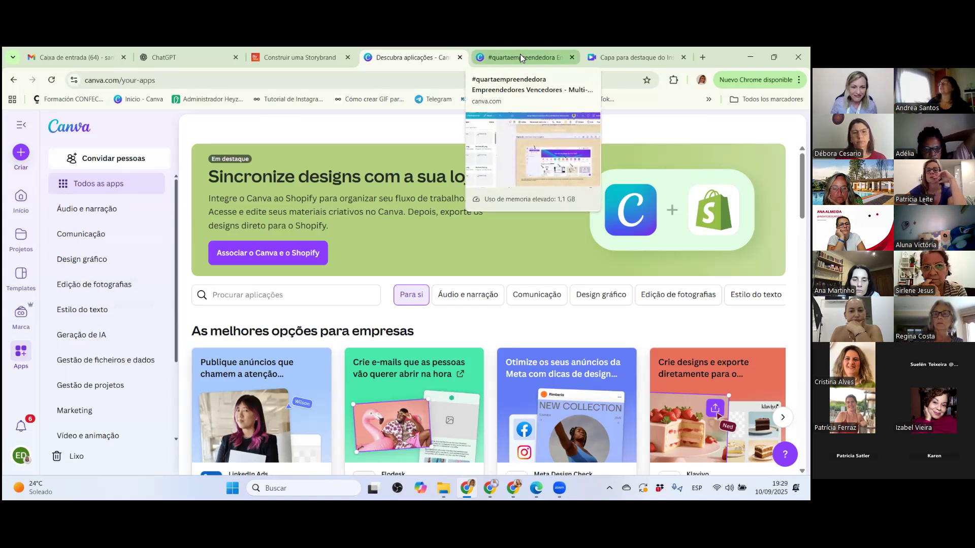
pyautogui.press('XF86AudioRaiseVolume')
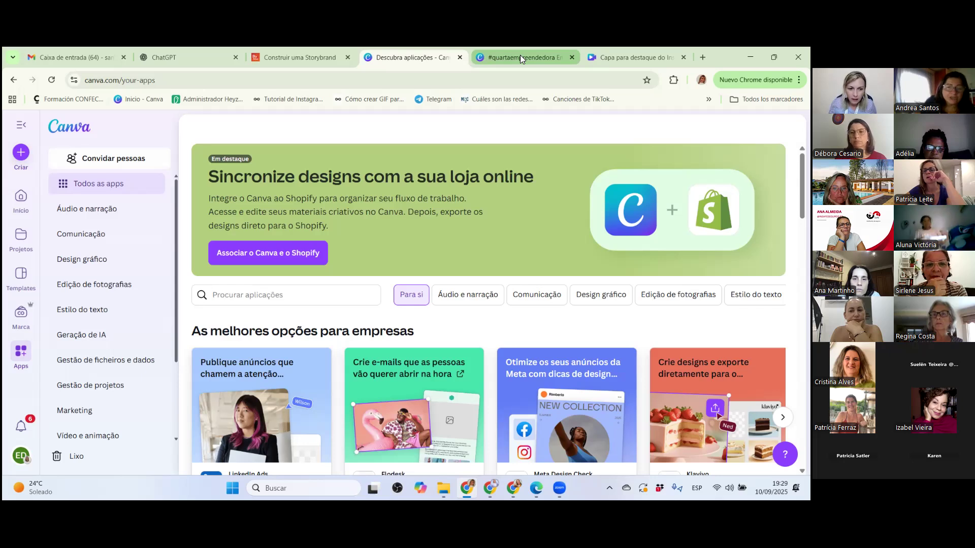
pyautogui.click(519, 58)
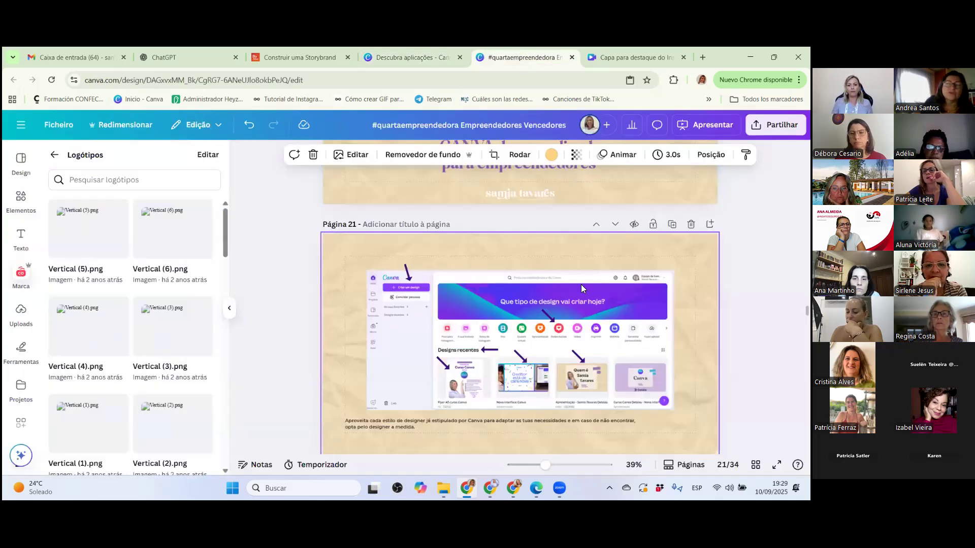
pyautogui.scroll(-10, 581, 284)
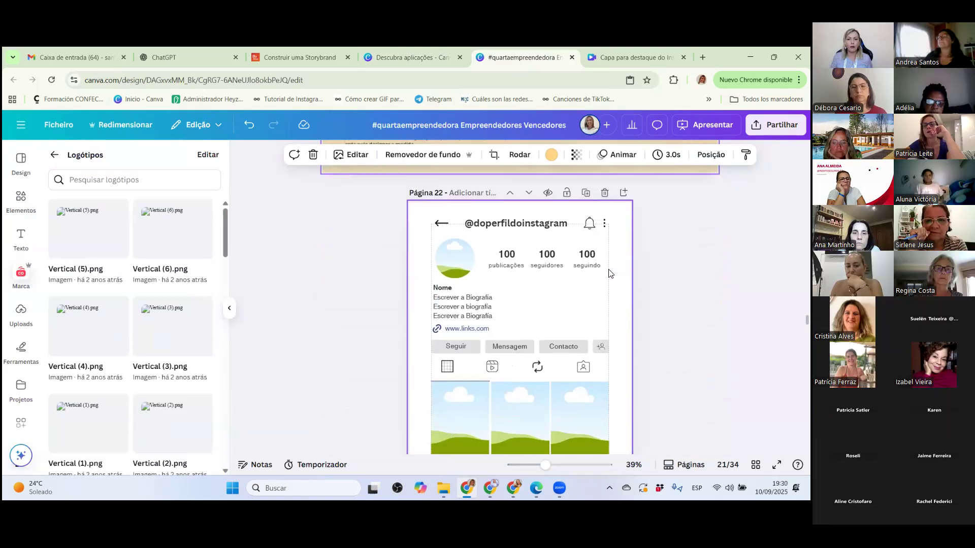
# Try to present the Instagram profile mockup on page 22 in full screen.
pyautogui.click(776, 465)
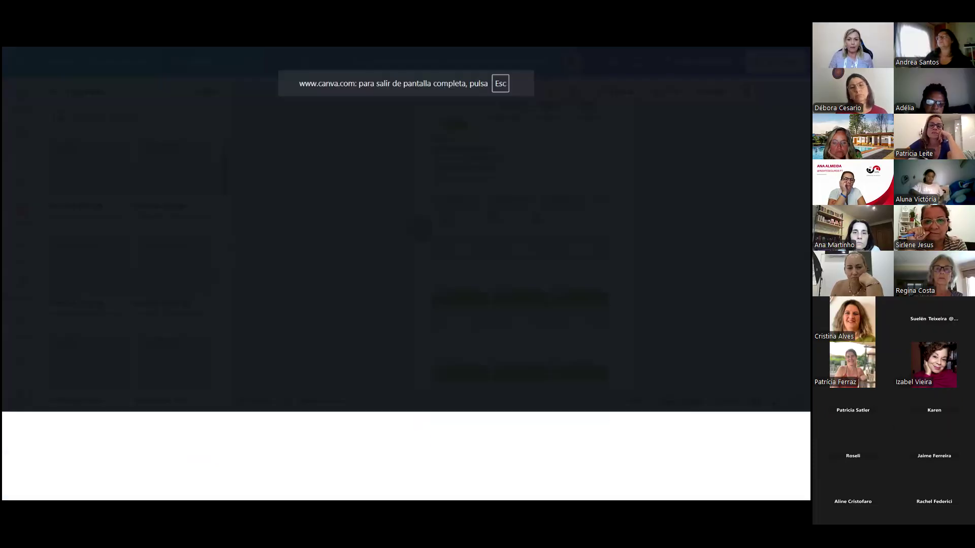
pyautogui.press('Escape')
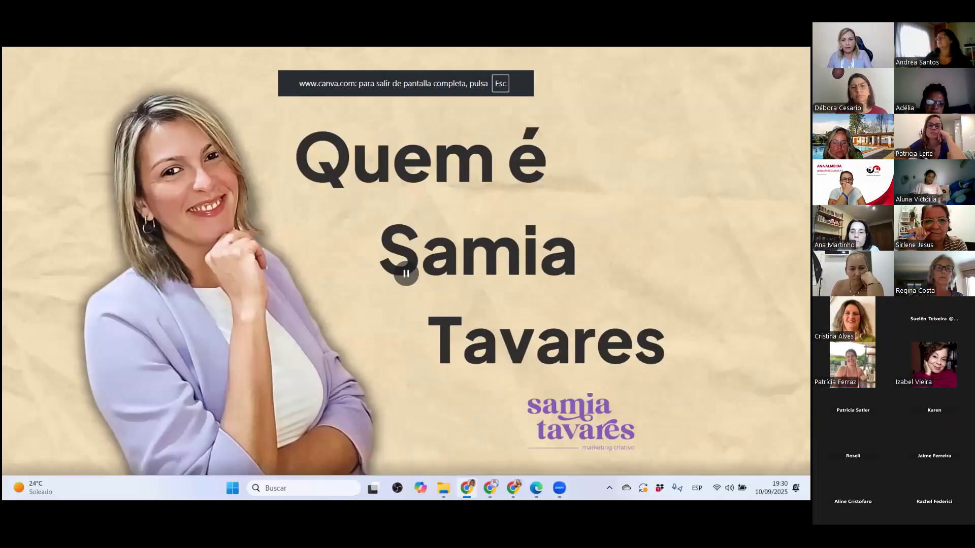
pyautogui.press('Escape')
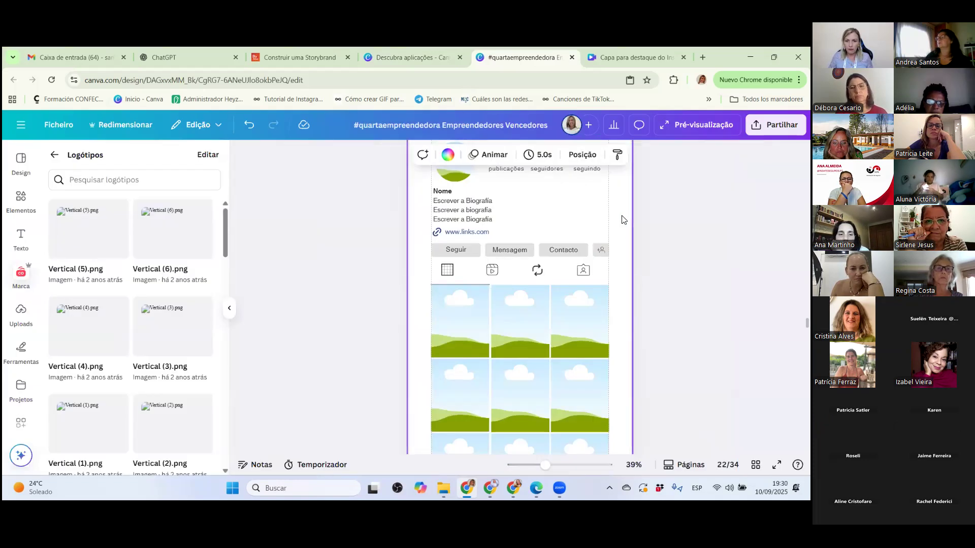
pyautogui.click(776, 465)
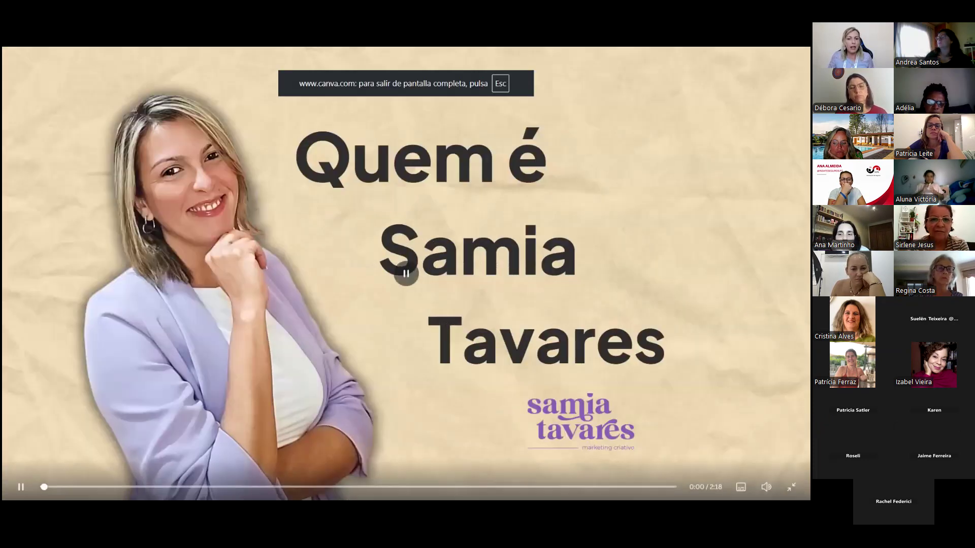
pyautogui.press('space')
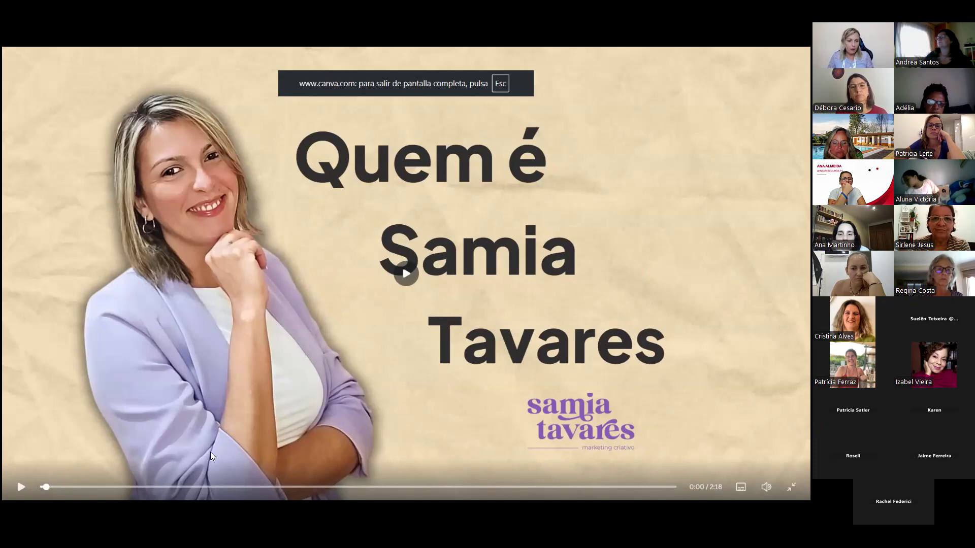
pyautogui.press('Escape')
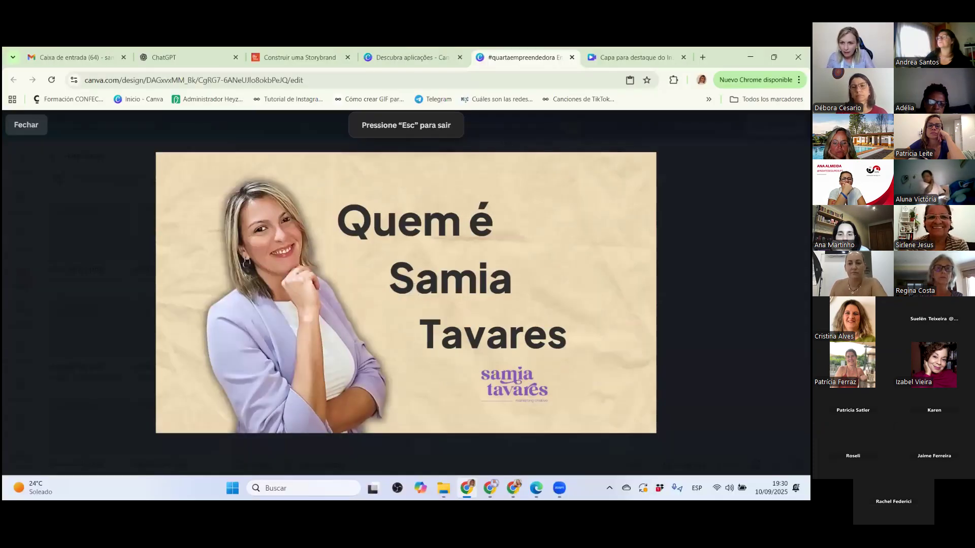
pyautogui.press('Escape')
# Show the "Medidas Instagram" page 23 in full screen and return to the profile mockup on page 22.
pyautogui.scroll(-5, 549, 292)
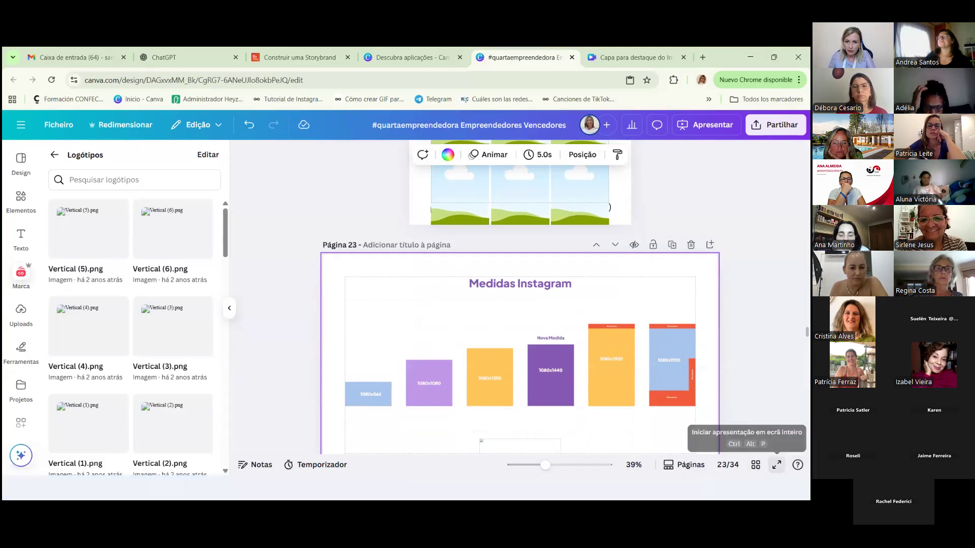
pyautogui.click(776, 465)
pyautogui.press('Escape')
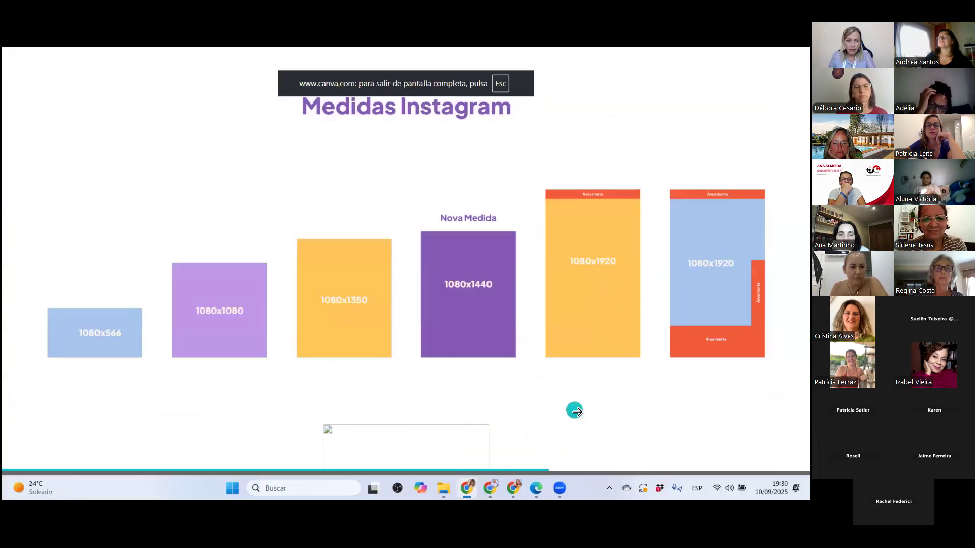
pyautogui.press('Escape')
pyautogui.scroll(2, 551, 282)
pyautogui.scroll(5, 551, 282)
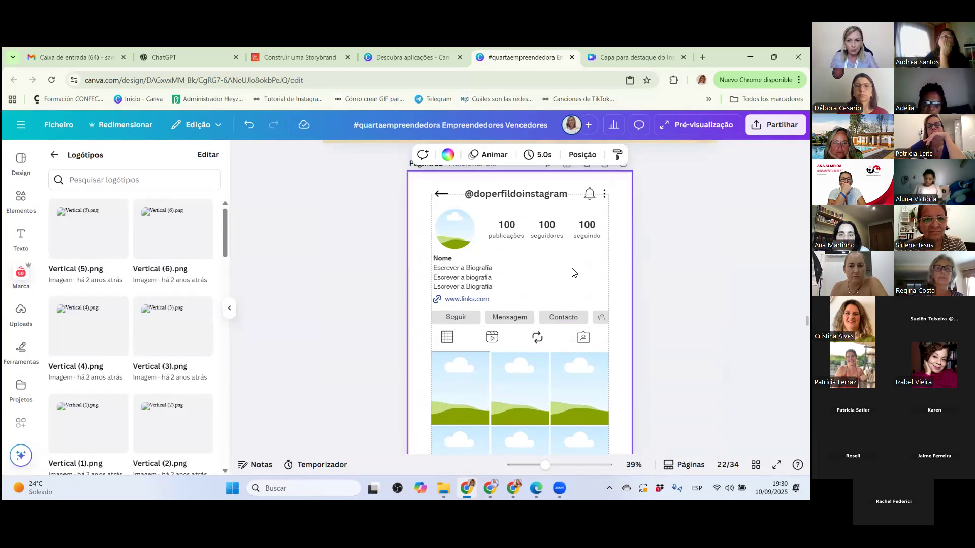
pyautogui.scroll(-1, 572, 273)
pyautogui.scroll(1, 574, 275)
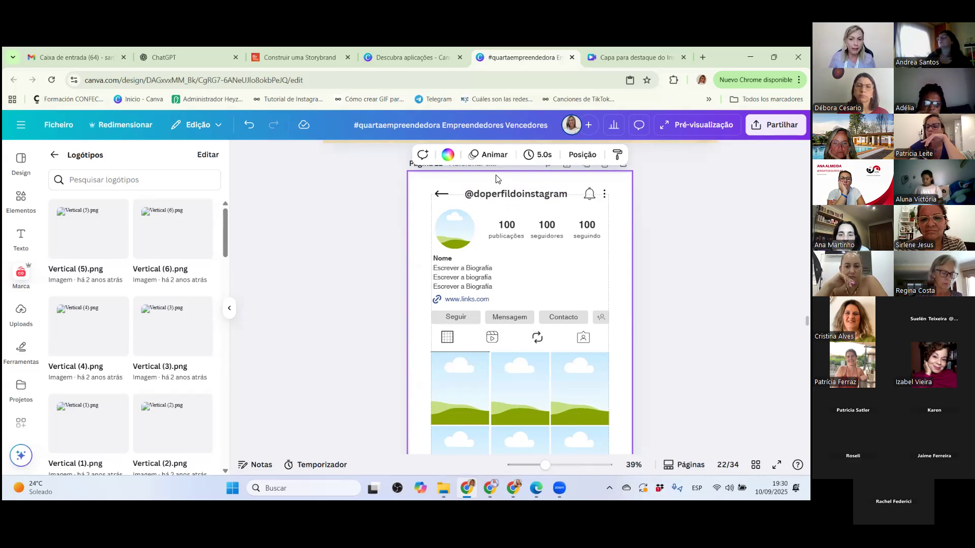
# Set the profile mockup's follower count (seguidores) to 650 and its following count (seguindo) to 350.
pyautogui.click(553, 235)
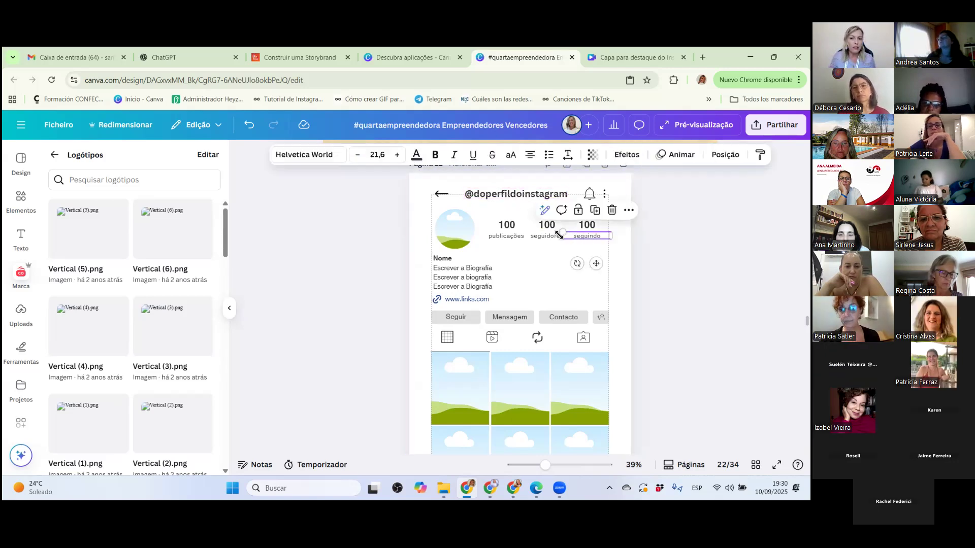
pyautogui.click(507, 232)
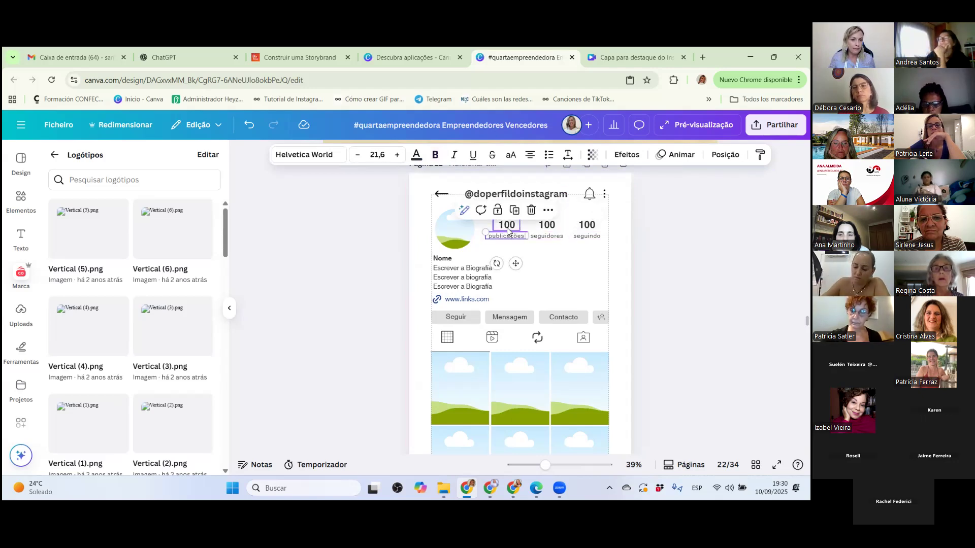
pyautogui.doubleClick(548, 224)
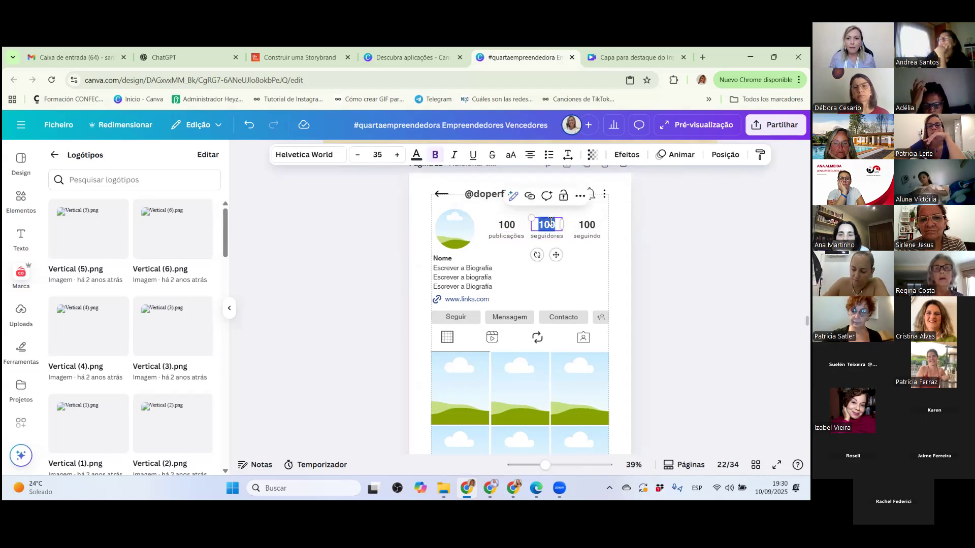
pyautogui.write('650')
pyautogui.doubleClick(586, 225)
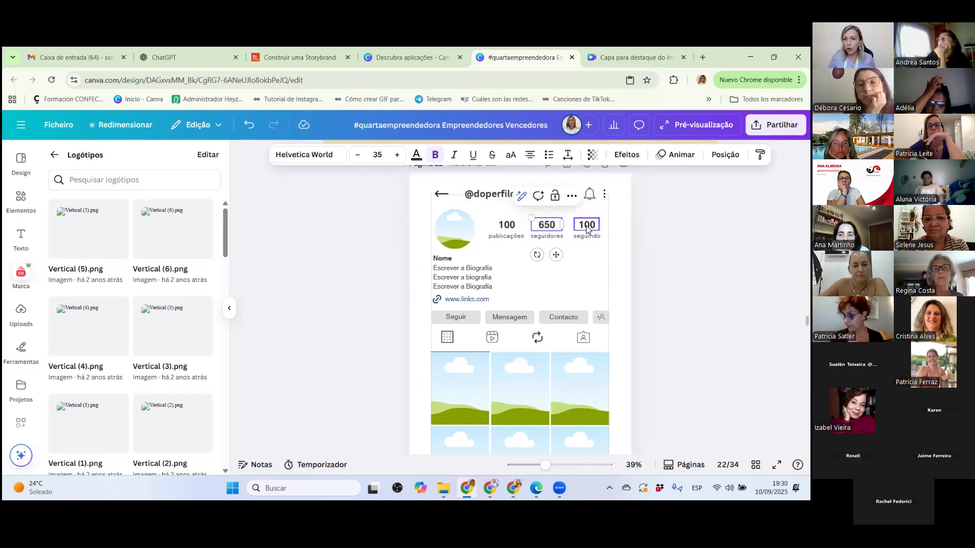
pyautogui.write('350')
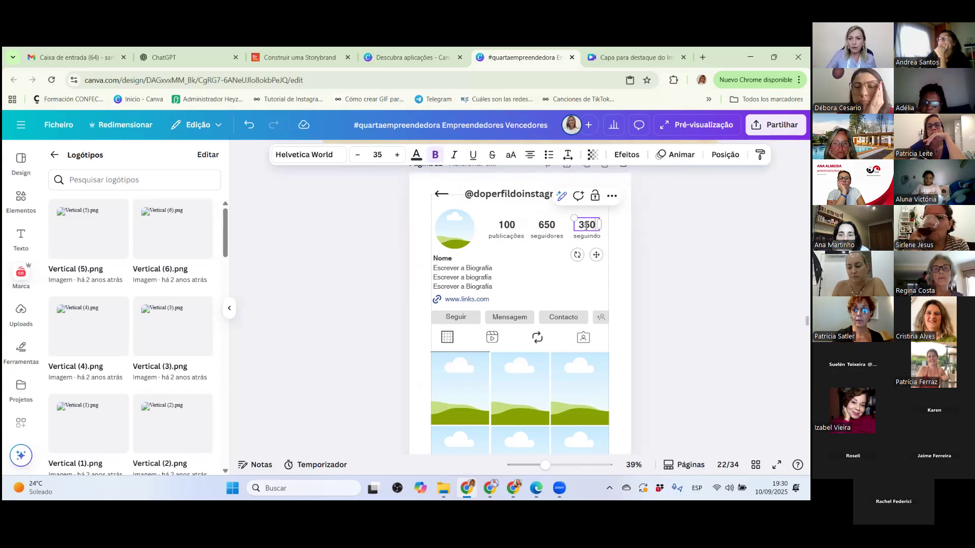
pyautogui.click(502, 220)
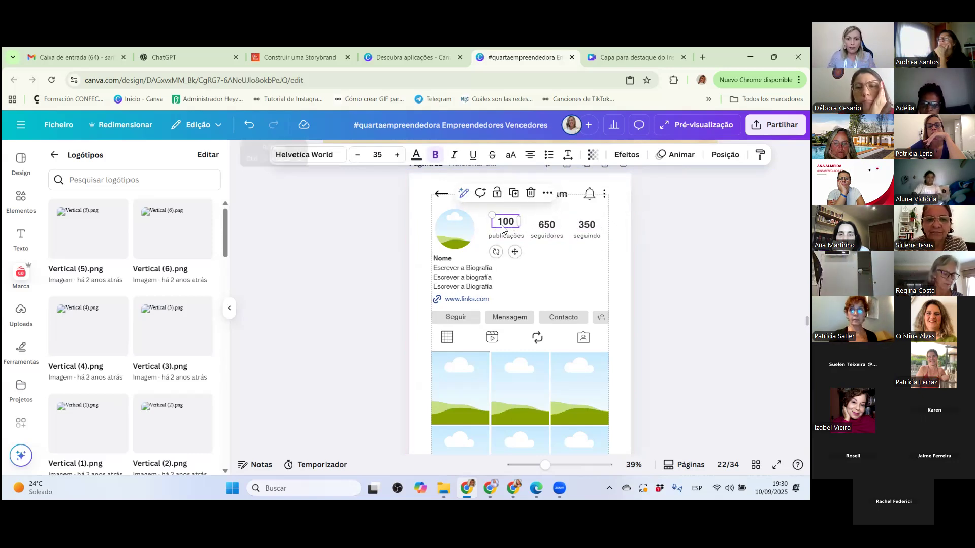
pyautogui.hotkey('ctrl', 'z')
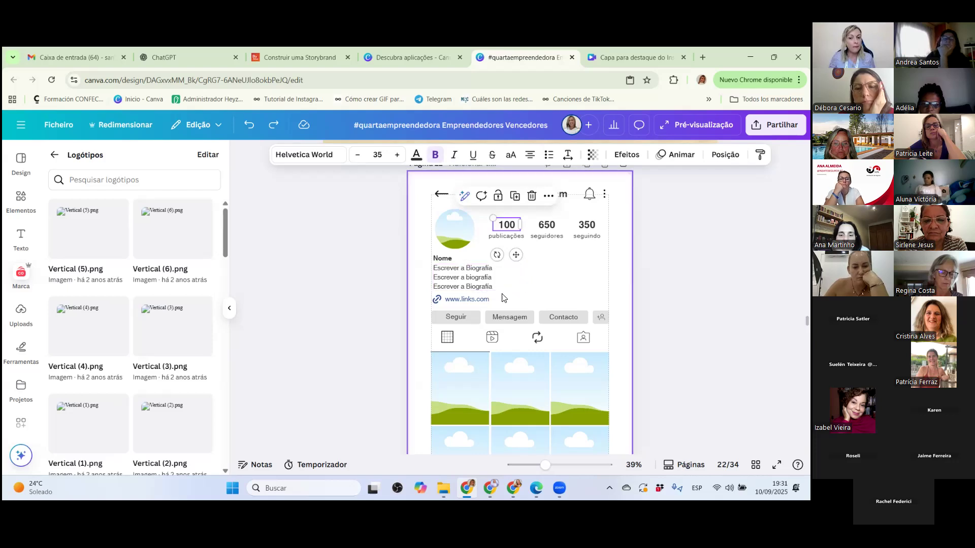
# Go to page 23, "Medidas Instagram", and start its full-screen presentation.
pyautogui.scroll(-2, 504, 297)
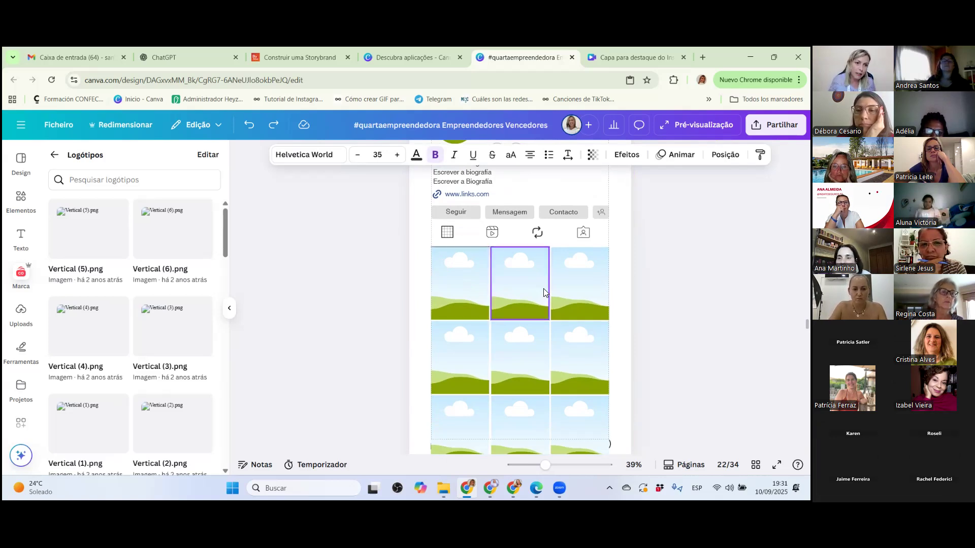
pyautogui.scroll(-5, 628, 241)
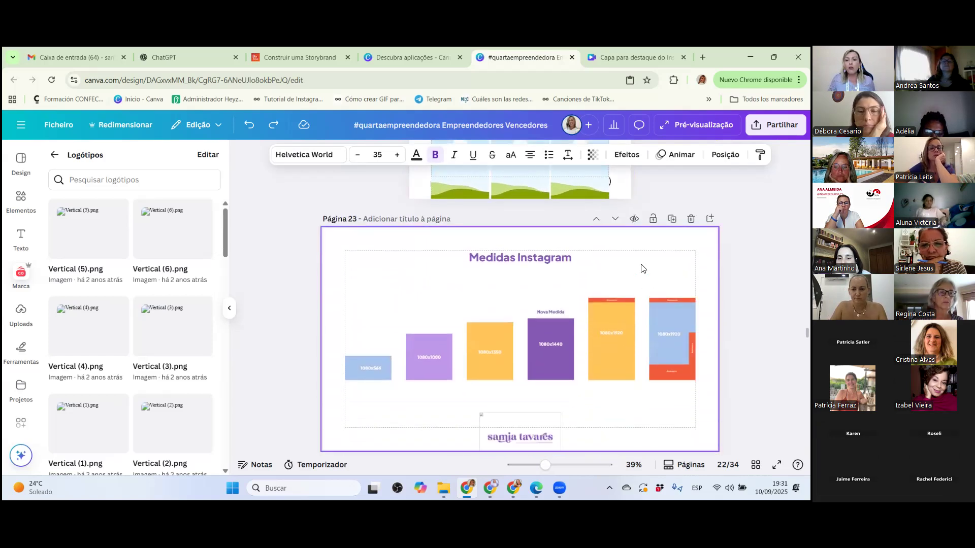
pyautogui.click(645, 253)
pyautogui.click(777, 465)
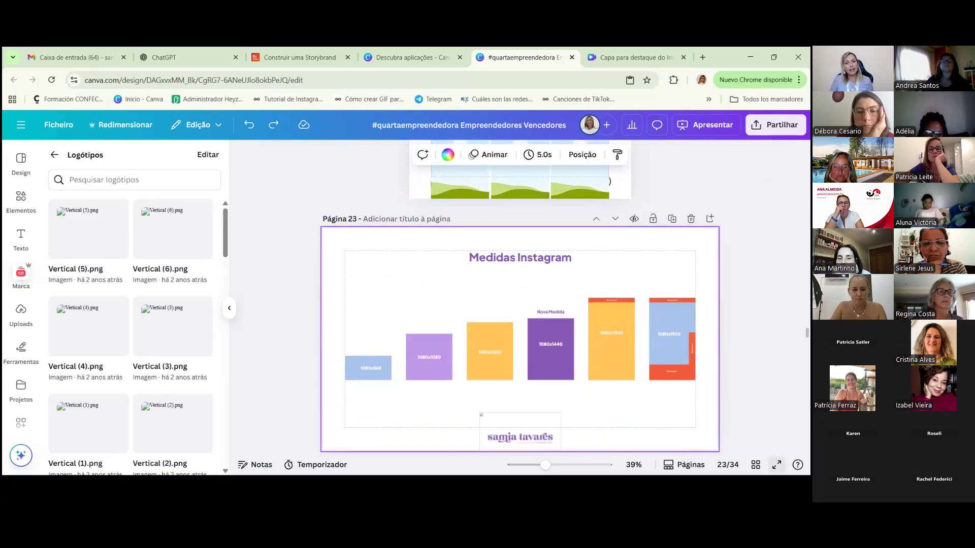
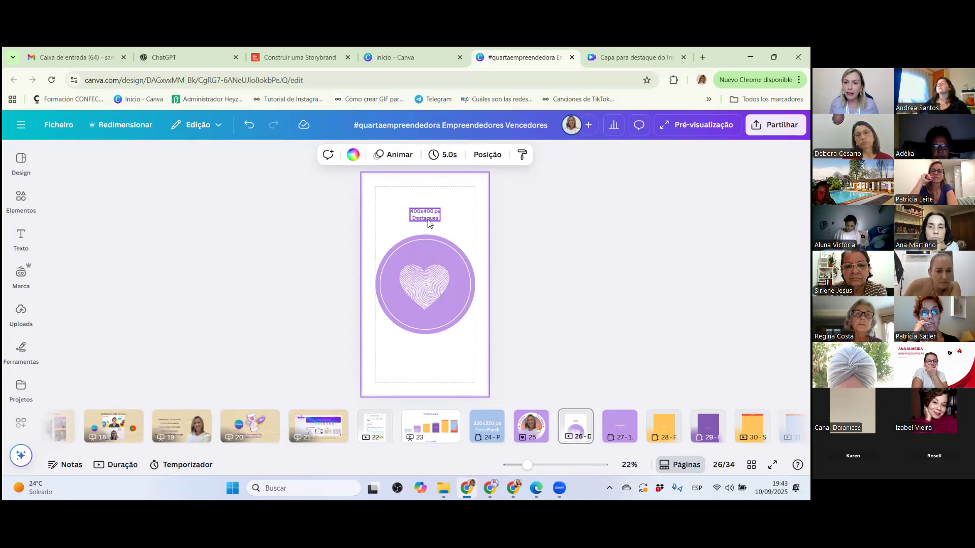
# Delete the "400x400 px Destaques" label above the highlight cover and undo the deletion.
pyautogui.click(429, 222)
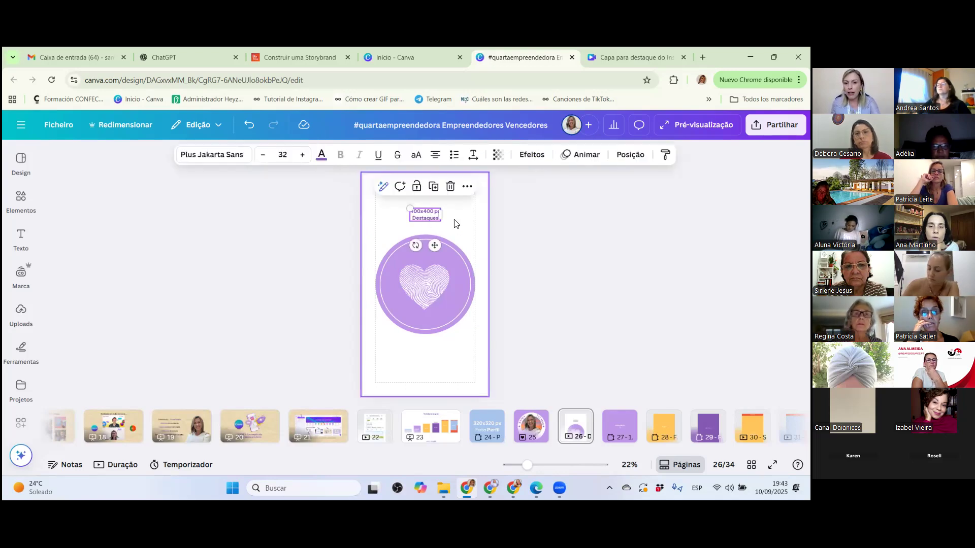
pyautogui.press('Delete')
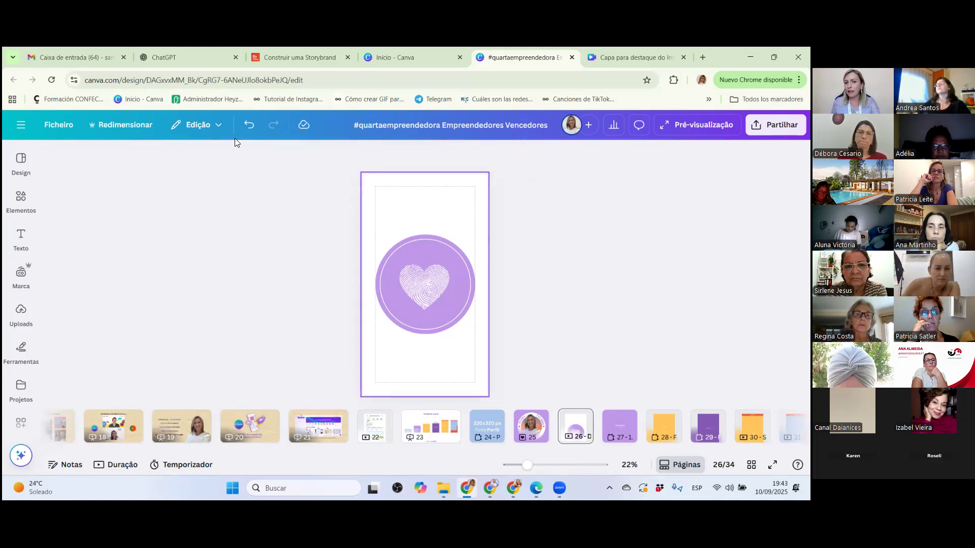
pyautogui.click(249, 126)
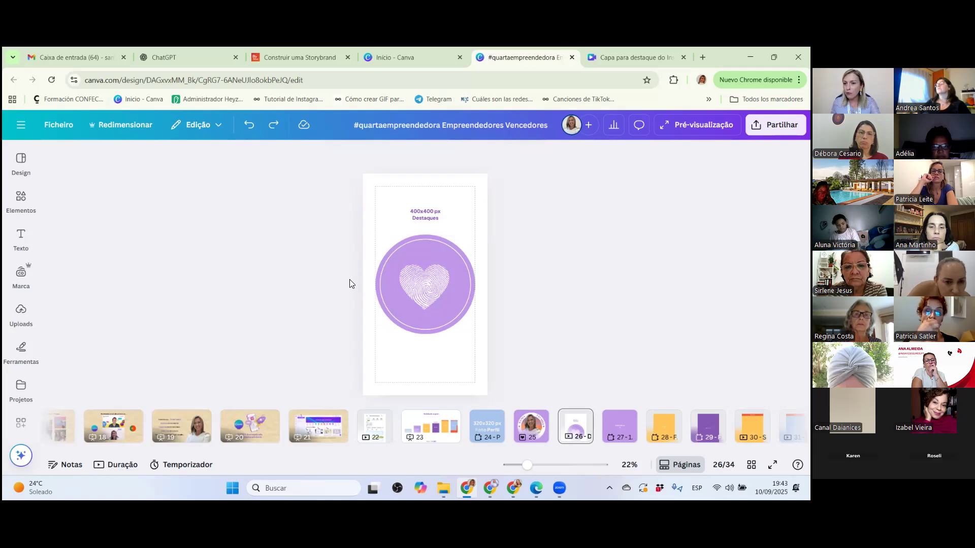
# Search the fill colours for the highlight cover's circle on page 26 with the term "azul".
pyautogui.click(381, 264)
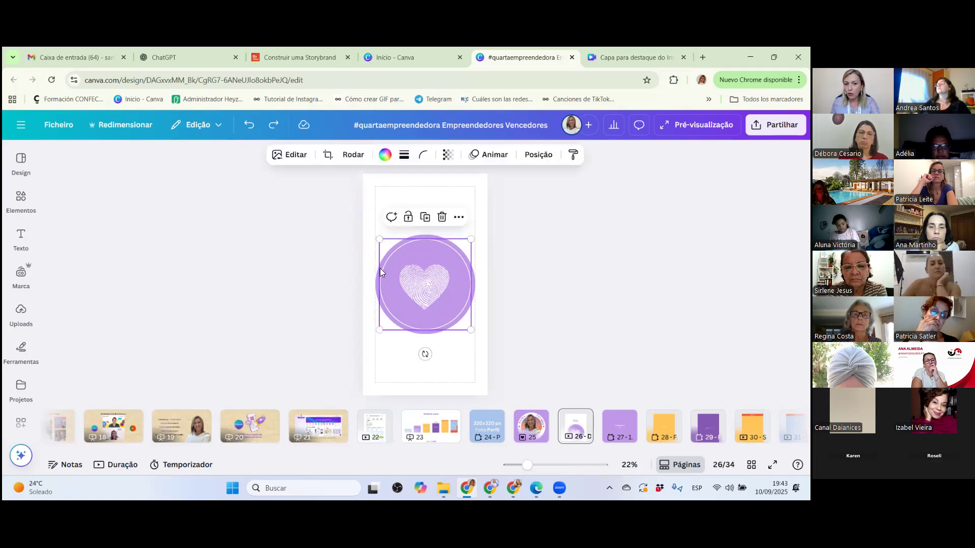
pyautogui.click(377, 277)
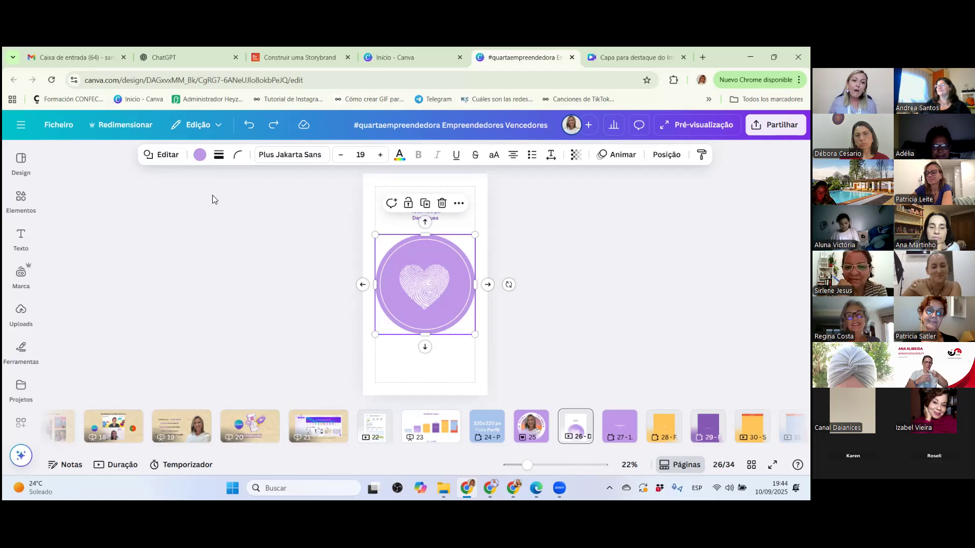
pyautogui.click(200, 155)
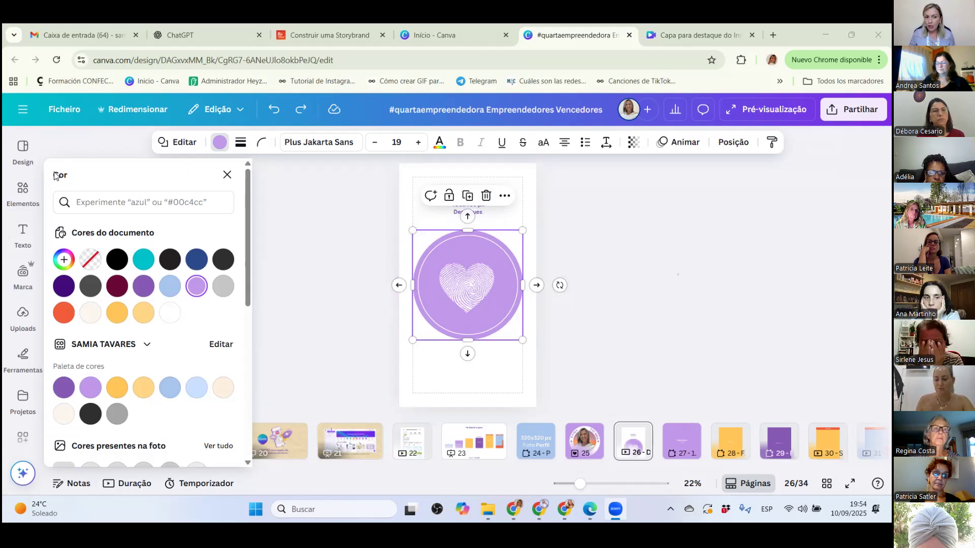
pyautogui.click(100, 205)
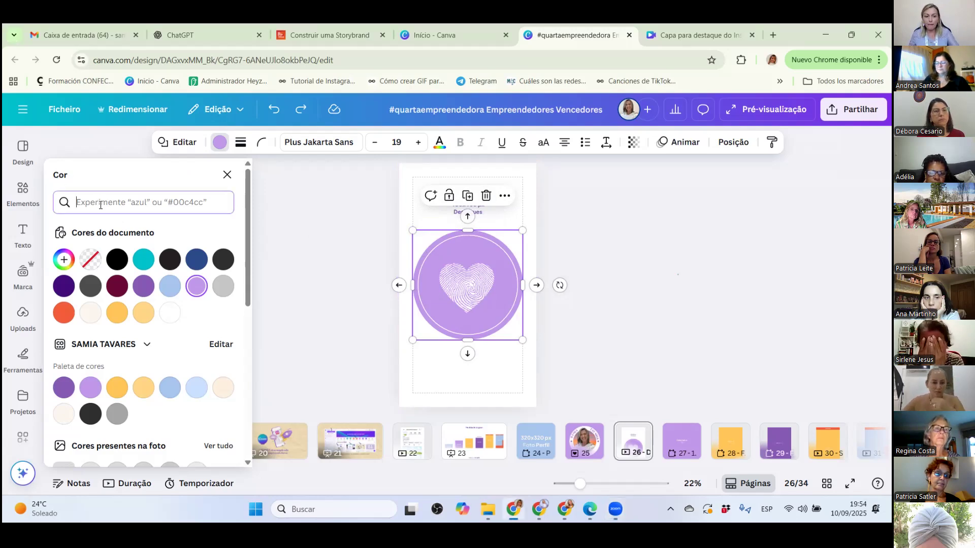
pyautogui.write('azul')
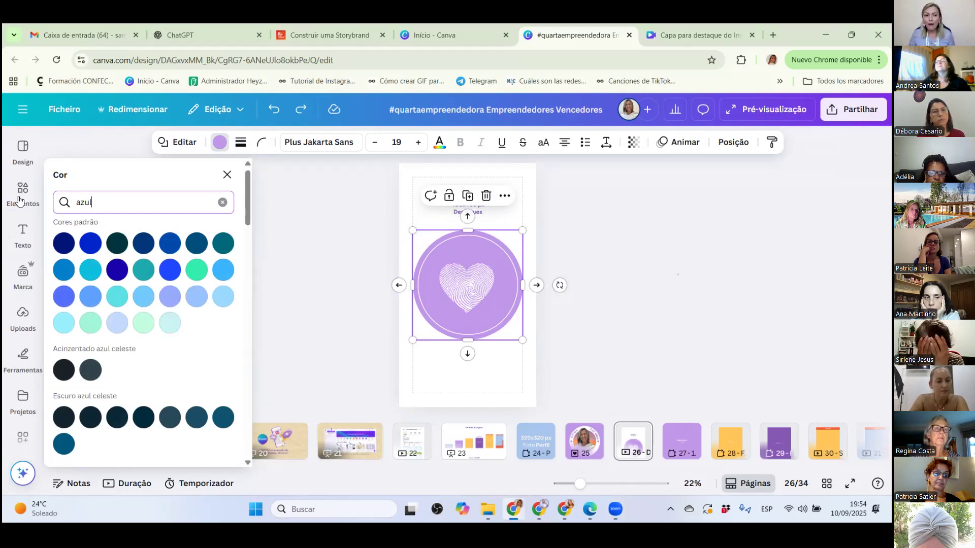
# Browse the blue shades and suggested palettes, and fill the circle with the default blue #5CA3FF.
pyautogui.scroll(-1, 131, 279)
pyautogui.scroll(-3, 122, 325)
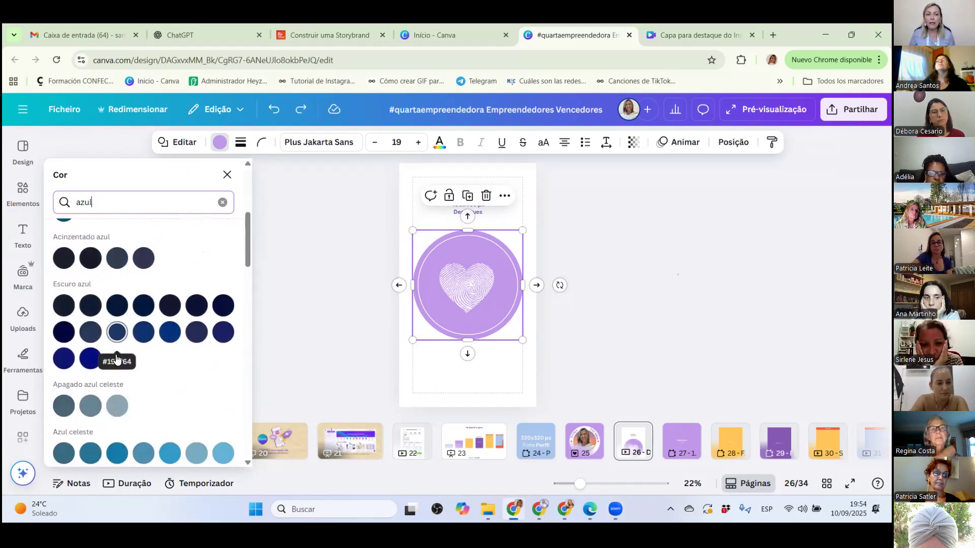
pyautogui.scroll(-5, 118, 355)
pyautogui.scroll(-5, 120, 350)
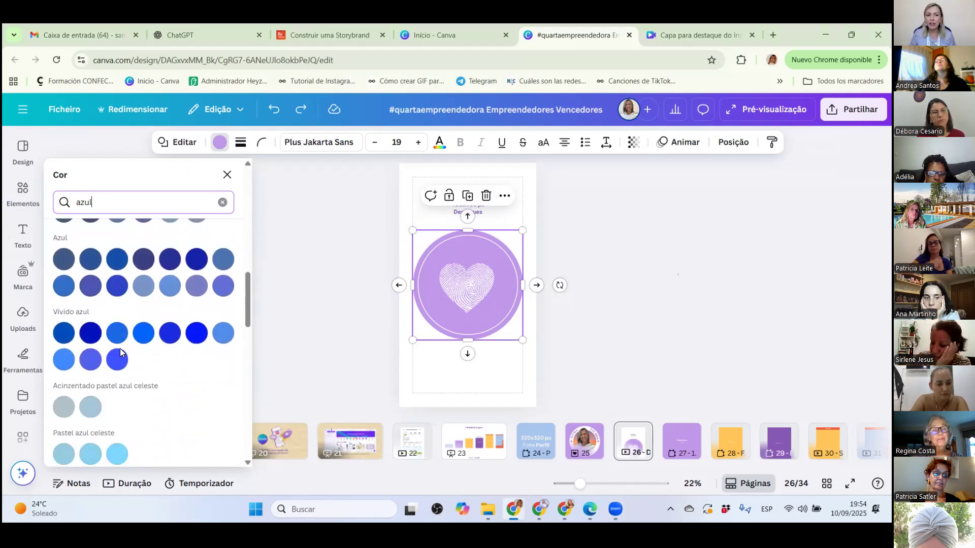
pyautogui.scroll(-5, 120, 350)
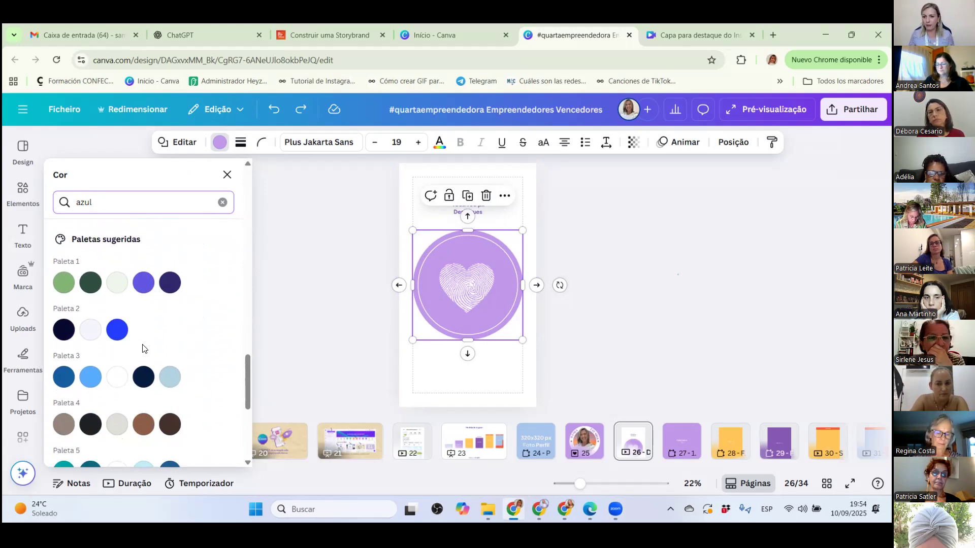
pyautogui.scroll(-5, 142, 349)
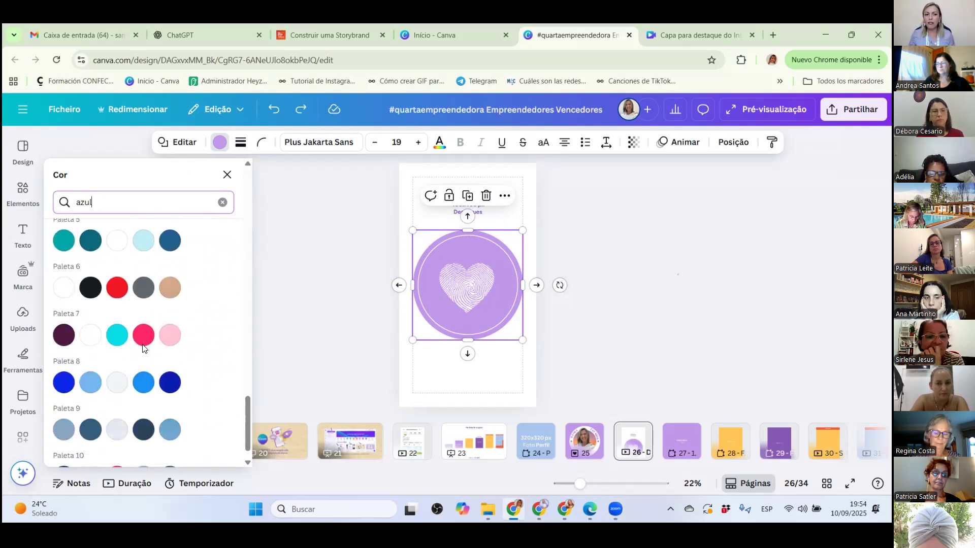
pyautogui.scroll(5, 145, 406)
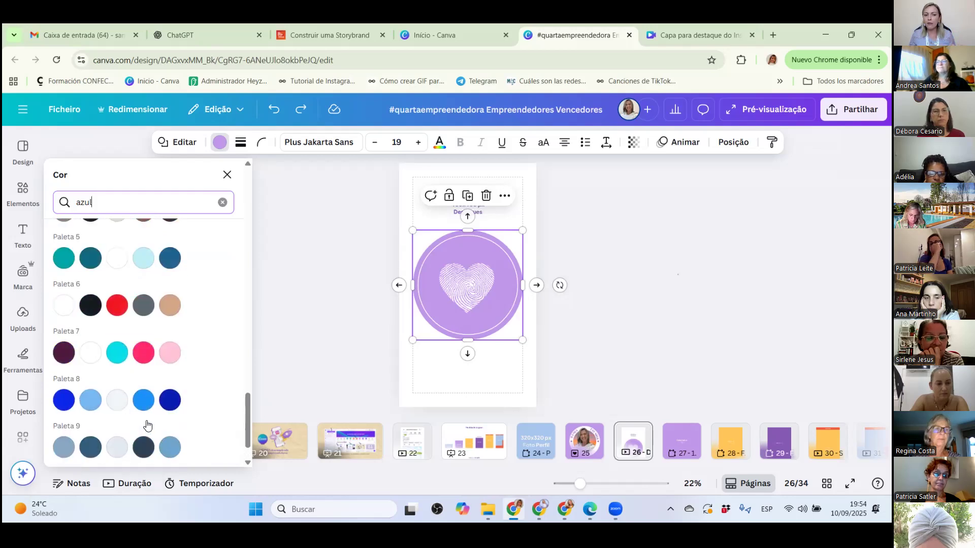
pyautogui.scroll(1, 153, 409)
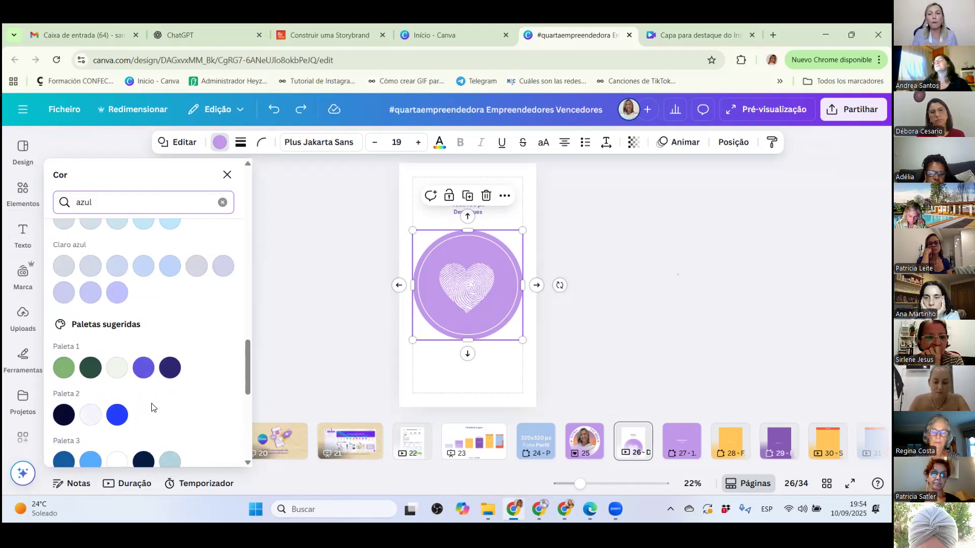
pyautogui.scroll(6, 152, 408)
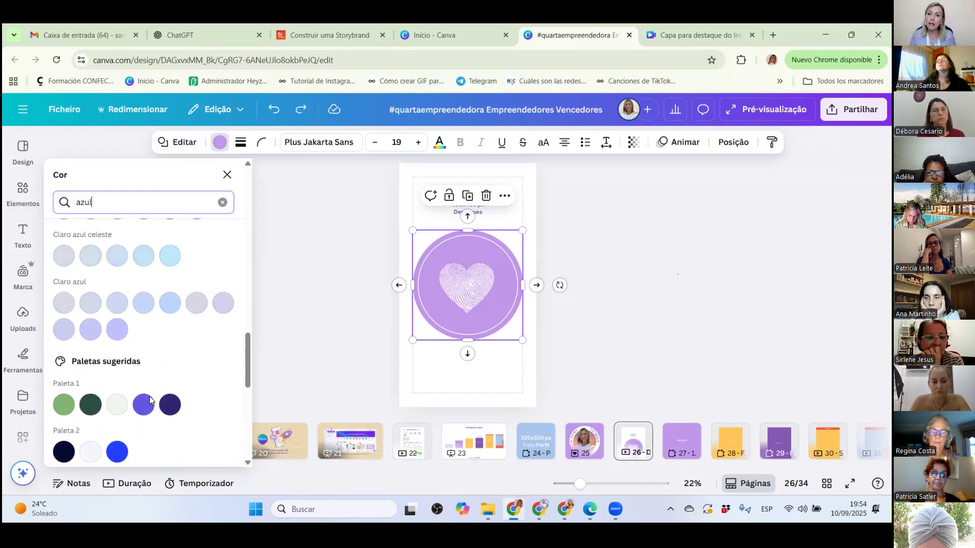
pyautogui.scroll(1, 146, 404)
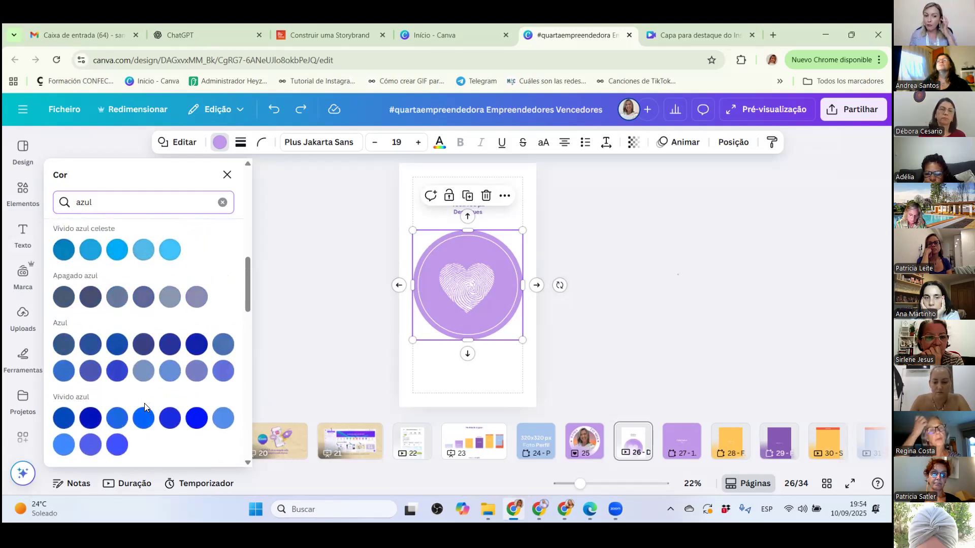
pyautogui.scroll(-5, 144, 403)
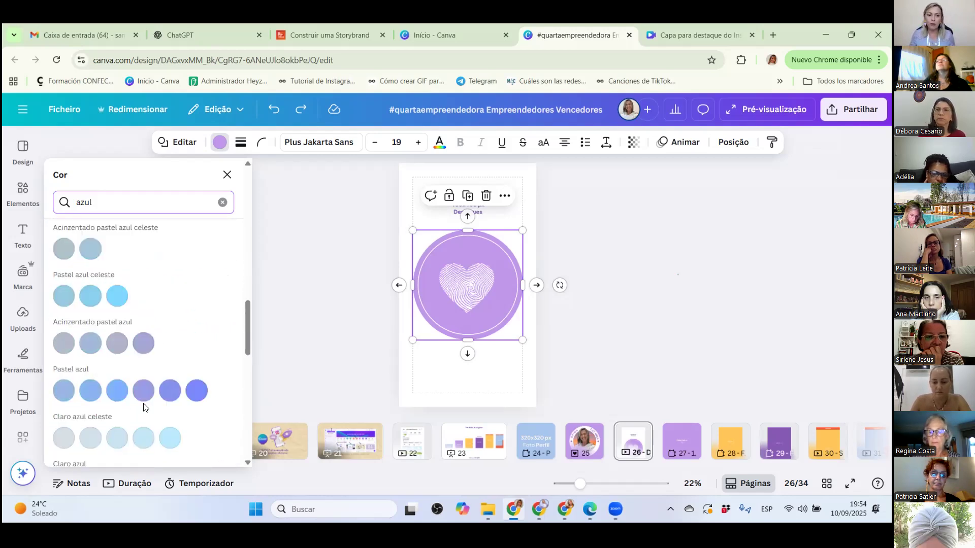
pyautogui.scroll(10, 144, 403)
pyautogui.scroll(3, 146, 404)
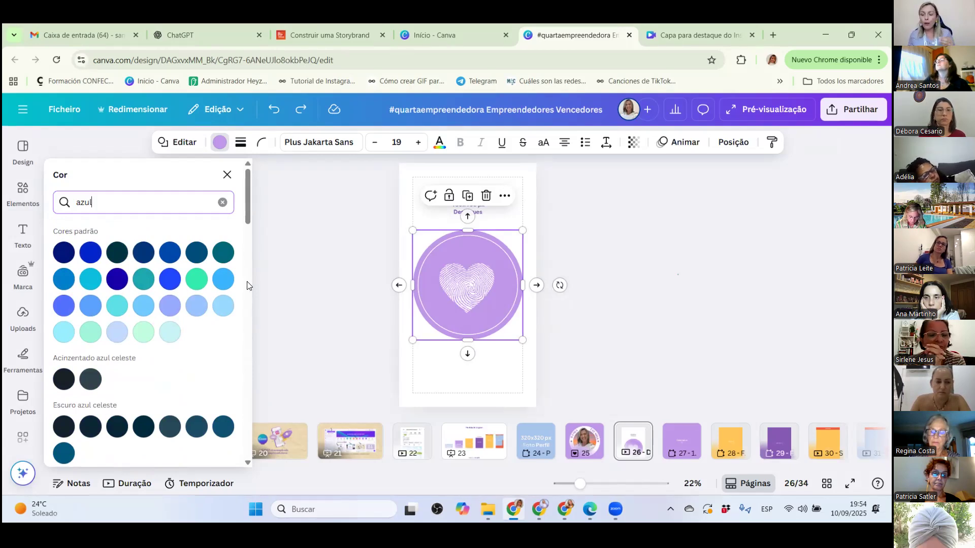
pyautogui.click(91, 308)
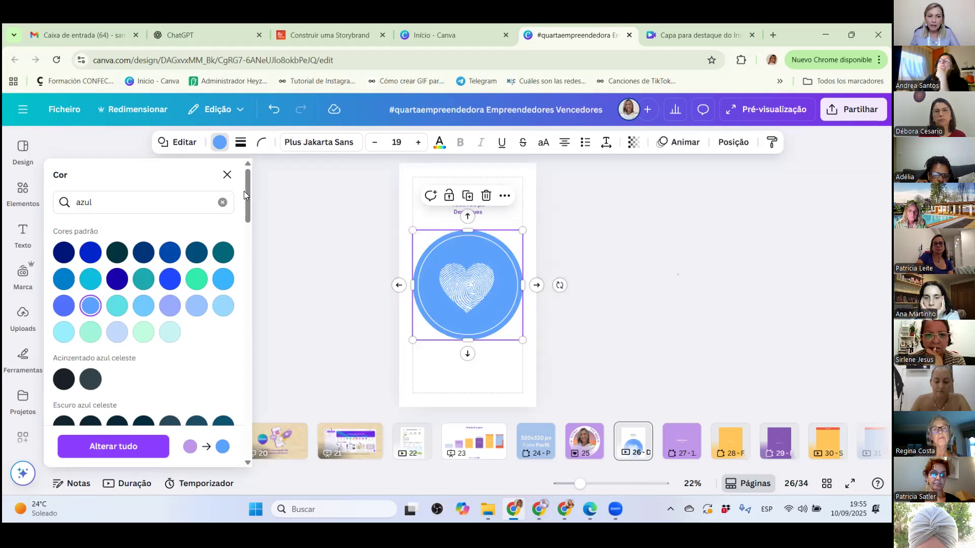
# Clear the colour search and copy the circle's hex code #5CA3FF from the solid colour settings.
pyautogui.click(225, 201)
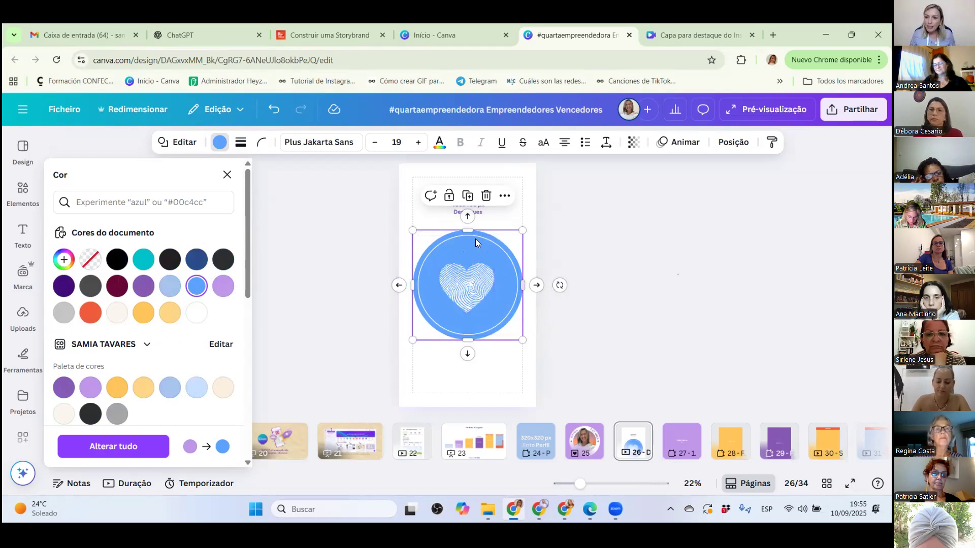
pyautogui.click(63, 260)
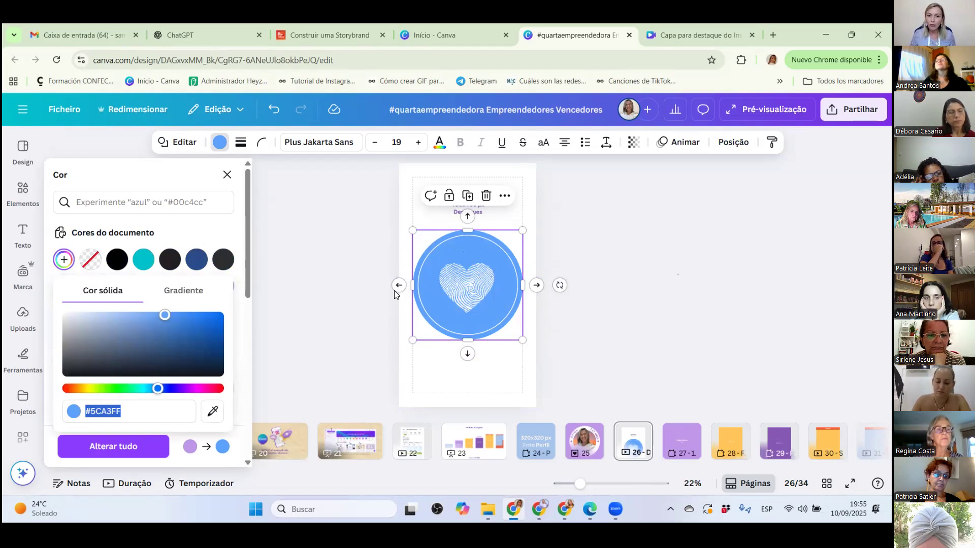
pyautogui.rightClick(106, 411)
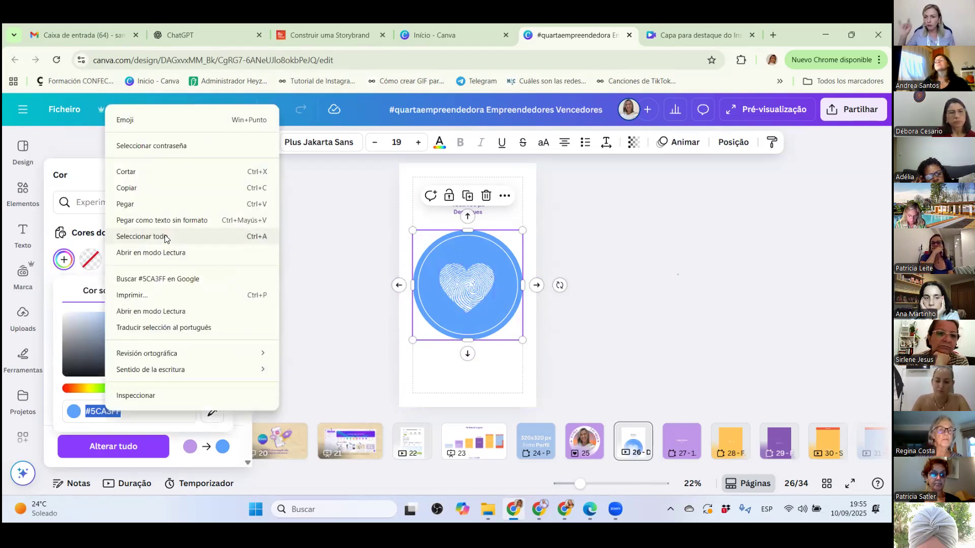
pyautogui.click(126, 189)
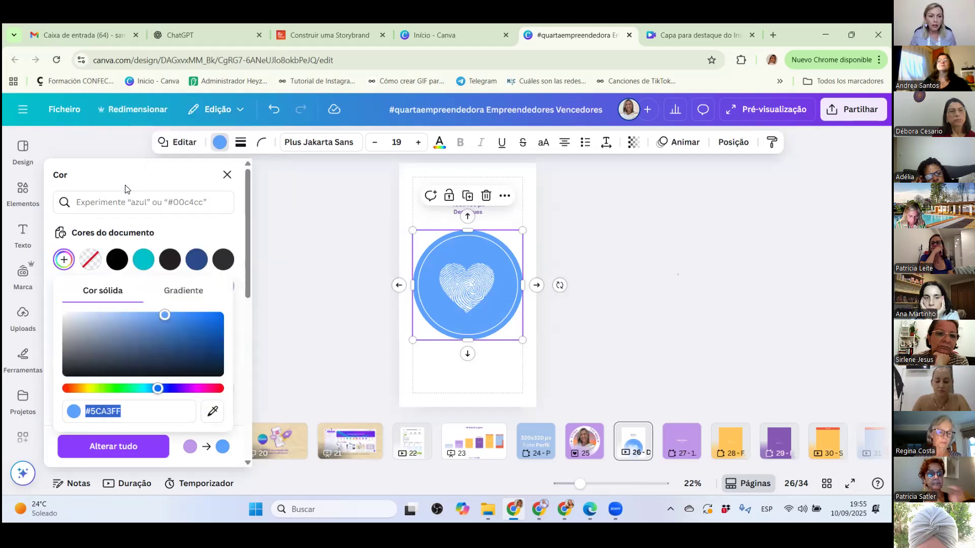
# Paste the copied colour code onto the page as text and centre it just below the circle.
pyautogui.rightClick(478, 234)
pyautogui.click(439, 366)
pyautogui.rightClick(478, 288)
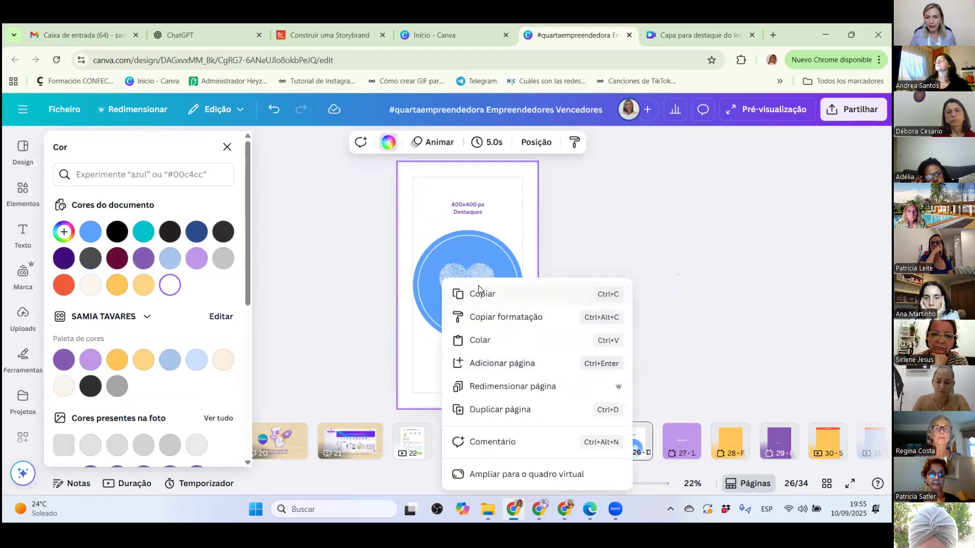
pyautogui.click(479, 340)
pyautogui.moveTo(475, 313); pyautogui.dragTo(478, 389)
pyautogui.moveTo(453, 350); pyautogui.dragTo(438, 349)
pyautogui.moveTo(470, 389); pyautogui.dragTo(473, 391)
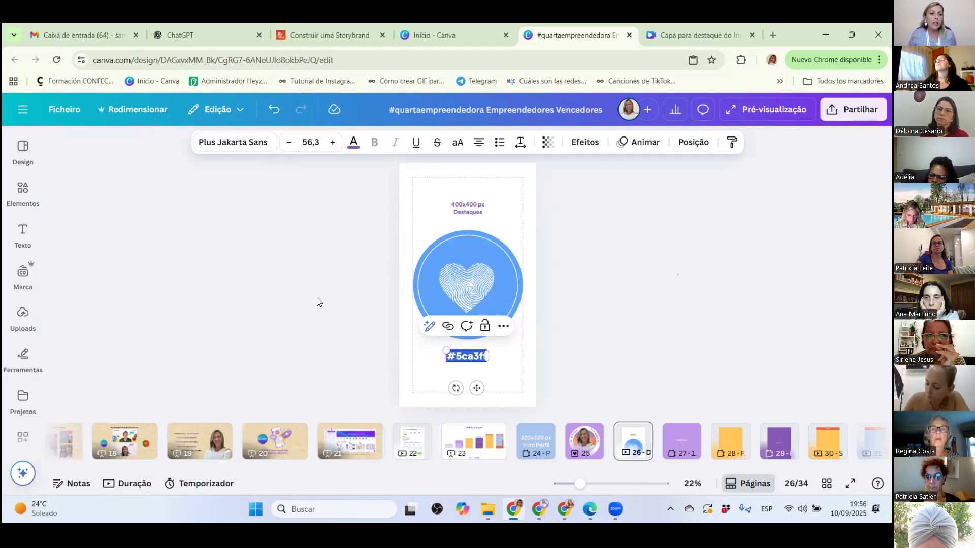
# Search the elements for "terapia" and limit the results to Elementos gráficos.
pyautogui.click(463, 294)
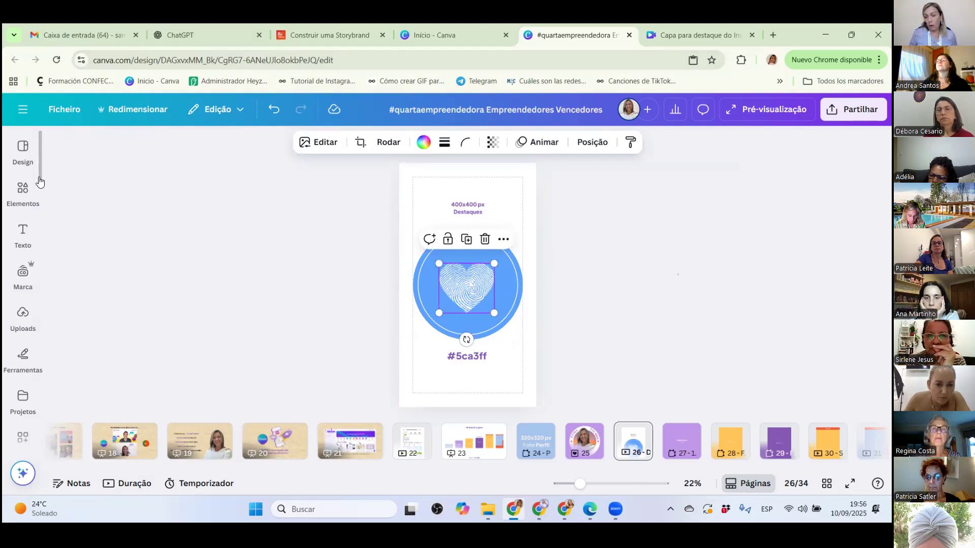
pyautogui.click(23, 188)
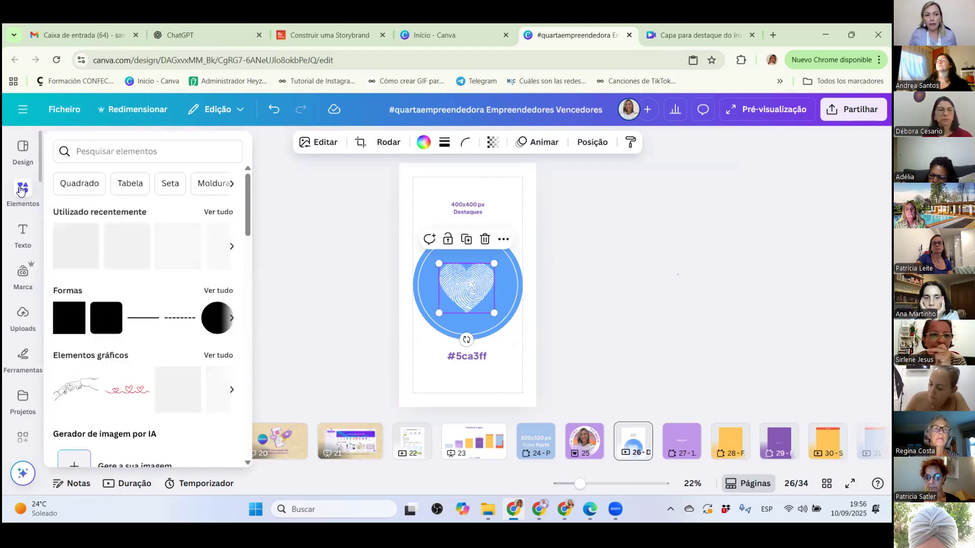
pyautogui.click(77, 148)
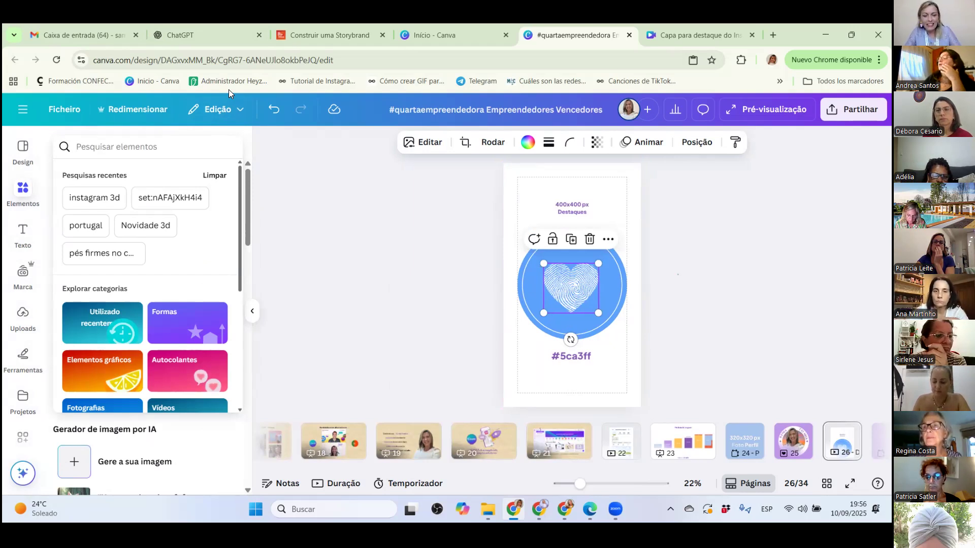
pyautogui.write('terapia')
pyautogui.press('Return')
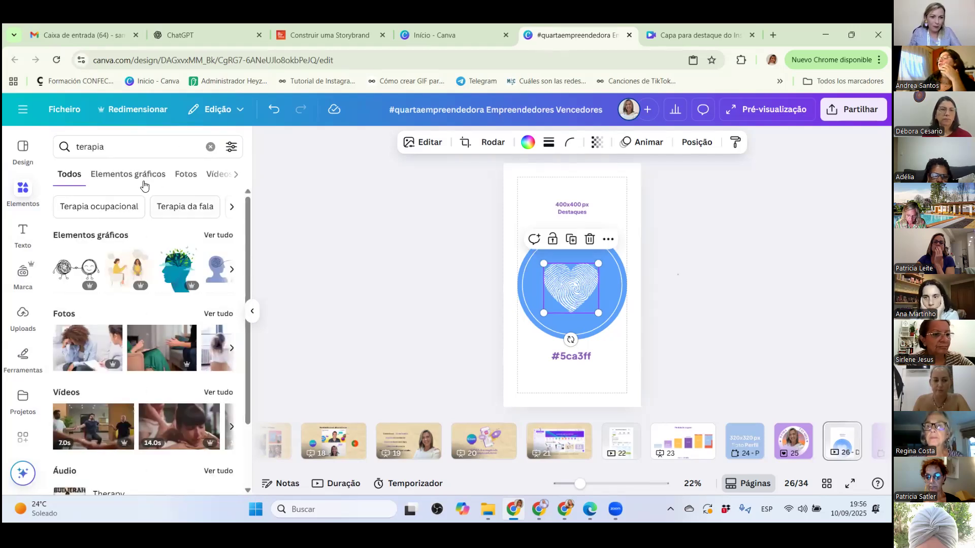
pyautogui.click(133, 175)
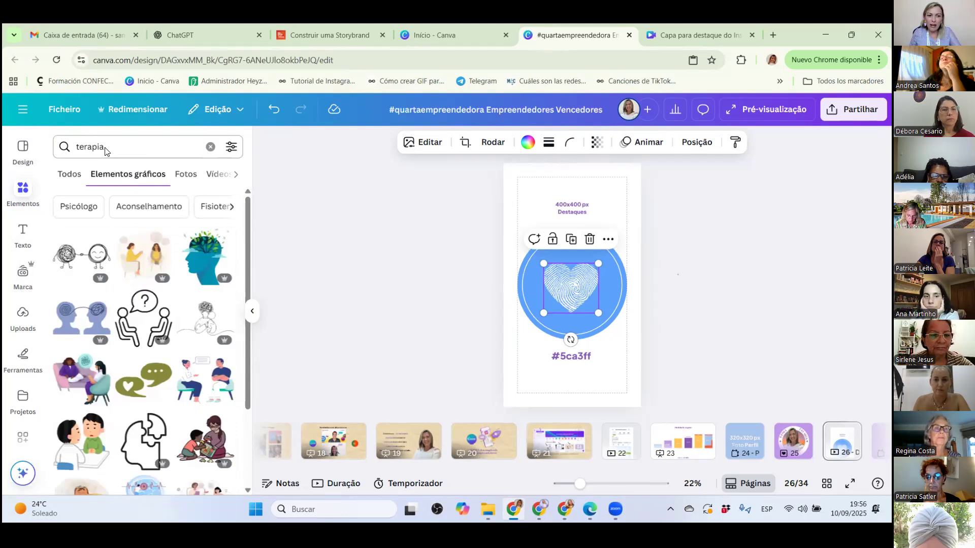
# Replace the fingerprint heart with the line-art head-and-leaves graphic, centred inside the blue circle.
pyautogui.scroll(-5, 122, 354)
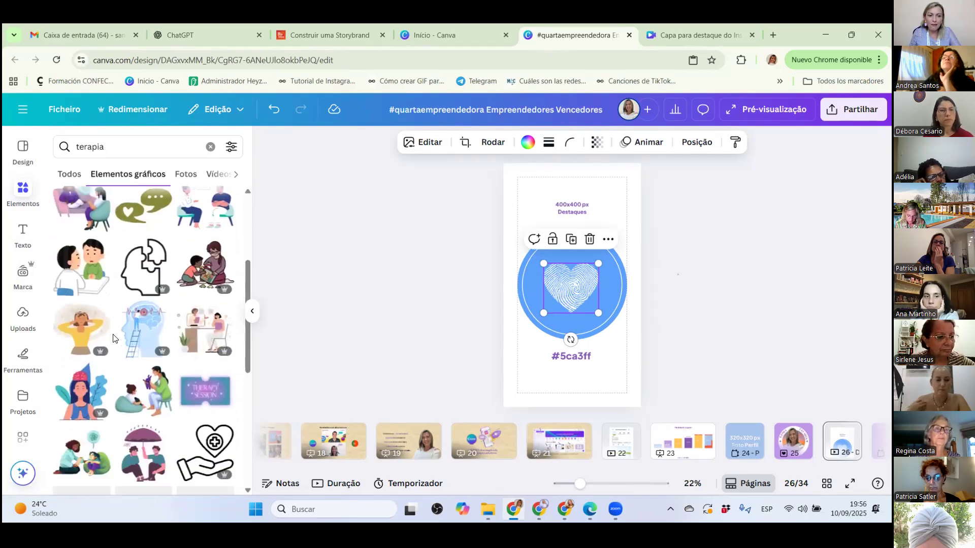
pyautogui.scroll(-5, 122, 354)
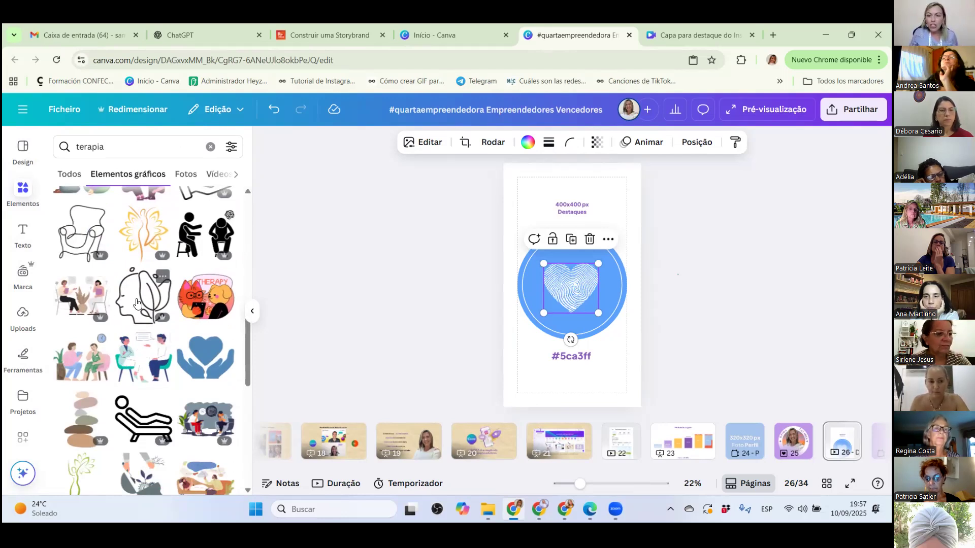
pyautogui.moveTo(137, 303); pyautogui.dragTo(617, 294)
pyautogui.click(556, 286)
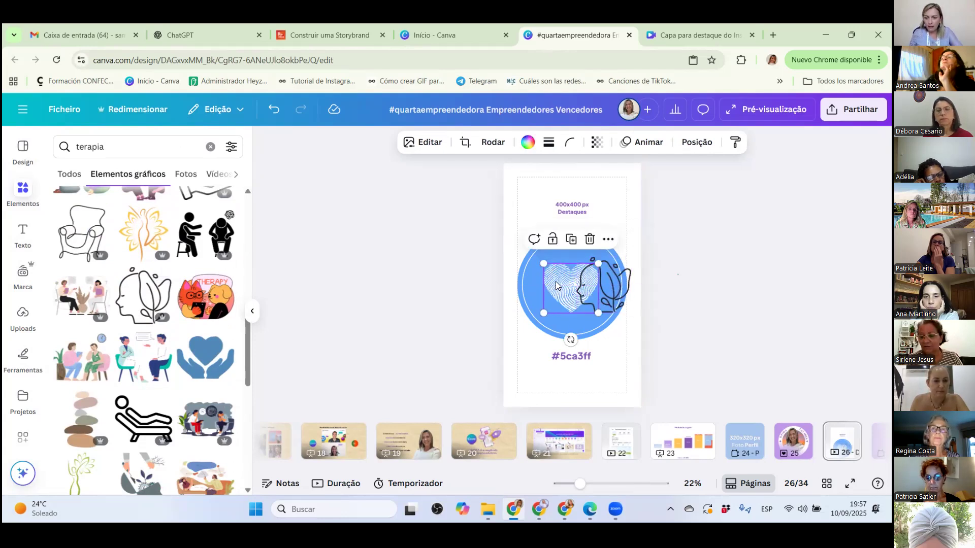
pyautogui.click(589, 239)
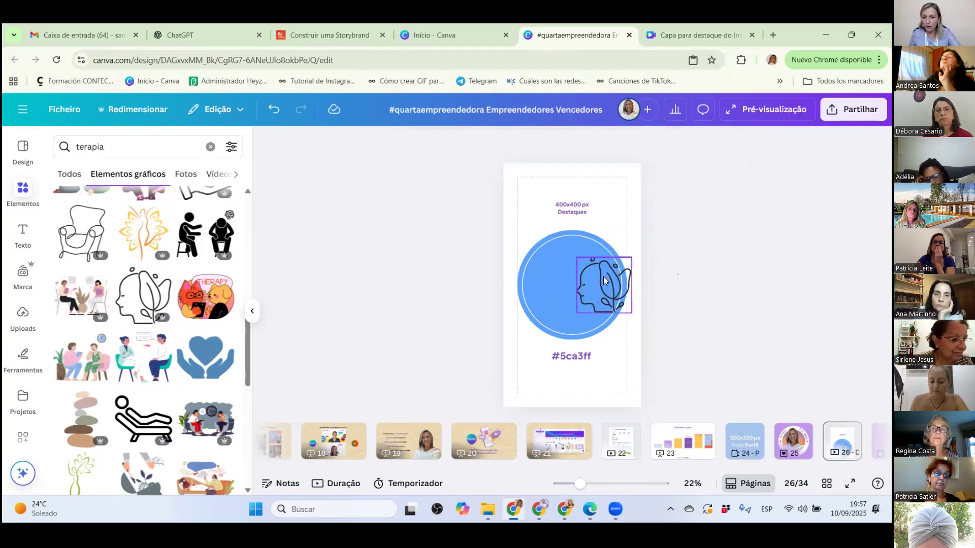
pyautogui.moveTo(603, 276); pyautogui.dragTo(572, 277)
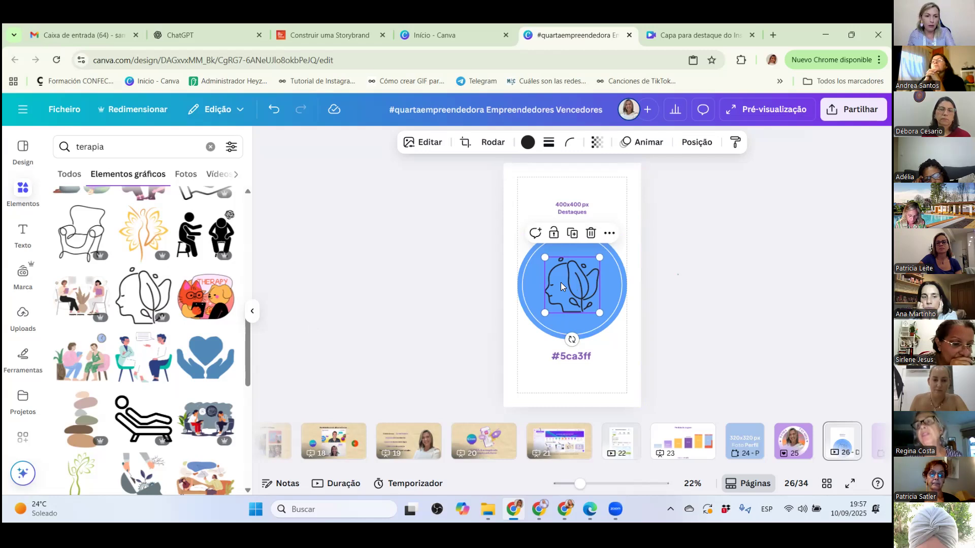
# Delete the line-art head-and-leaves graphic from the blue circle and look through the "terapia" graphics for a replacement.
pyautogui.press('Delete')
pyautogui.scroll(10, 179, 268)
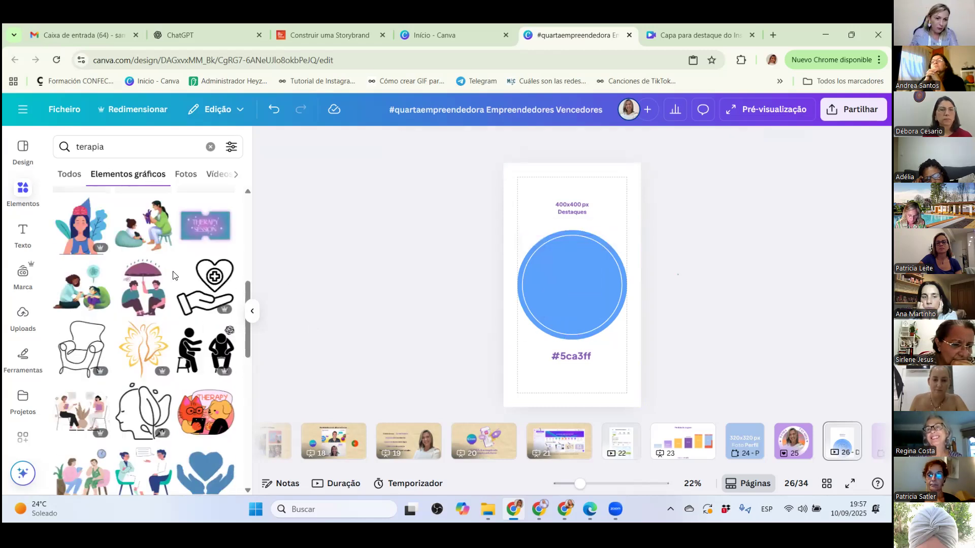
pyautogui.scroll(3, 180, 268)
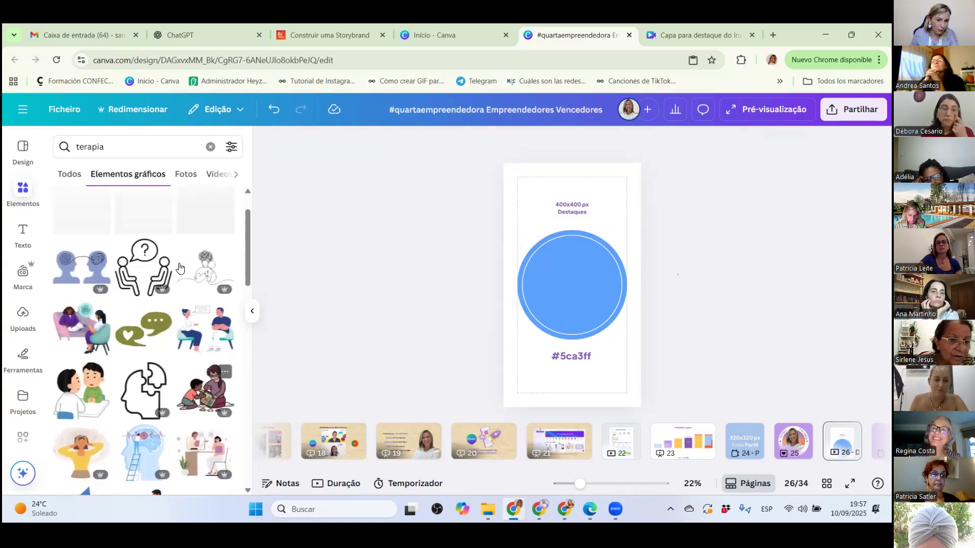
pyautogui.scroll(1, 172, 253)
pyautogui.scroll(-4, 159, 279)
pyautogui.scroll(-3, 159, 284)
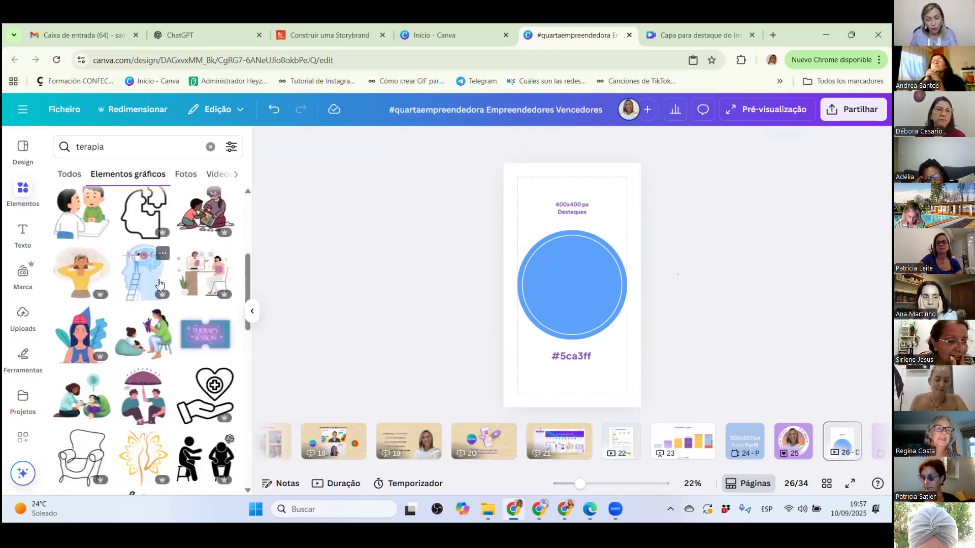
pyautogui.scroll(-4, 157, 287)
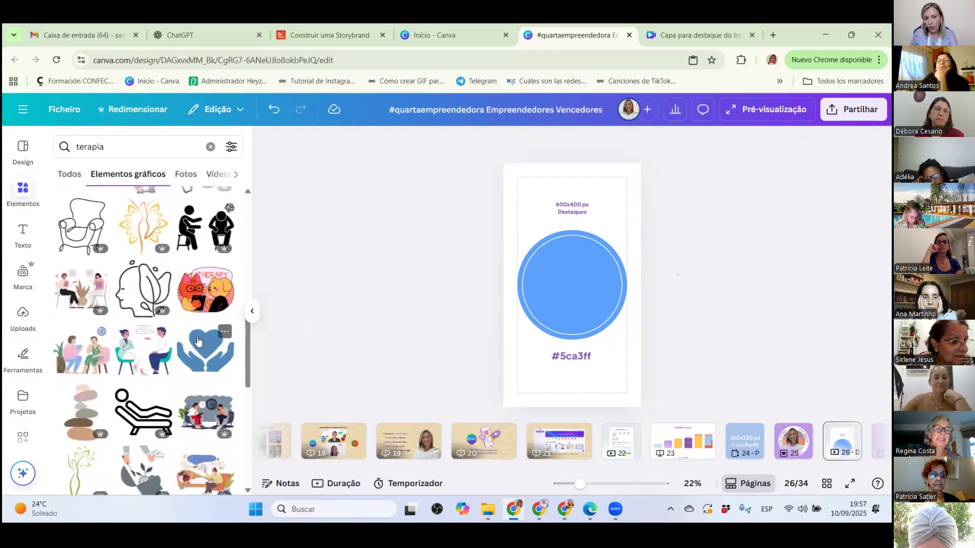
pyautogui.scroll(-3, 201, 345)
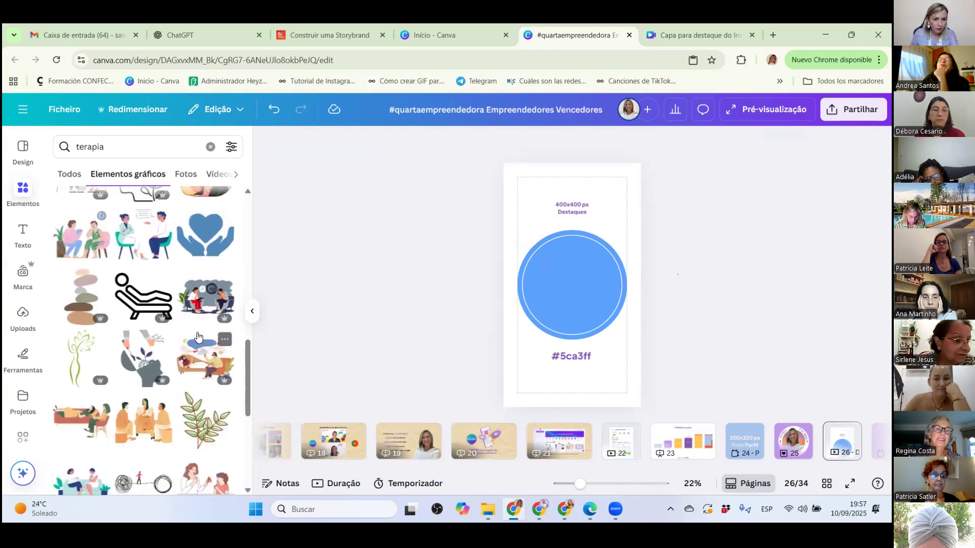
pyautogui.scroll(1, 198, 338)
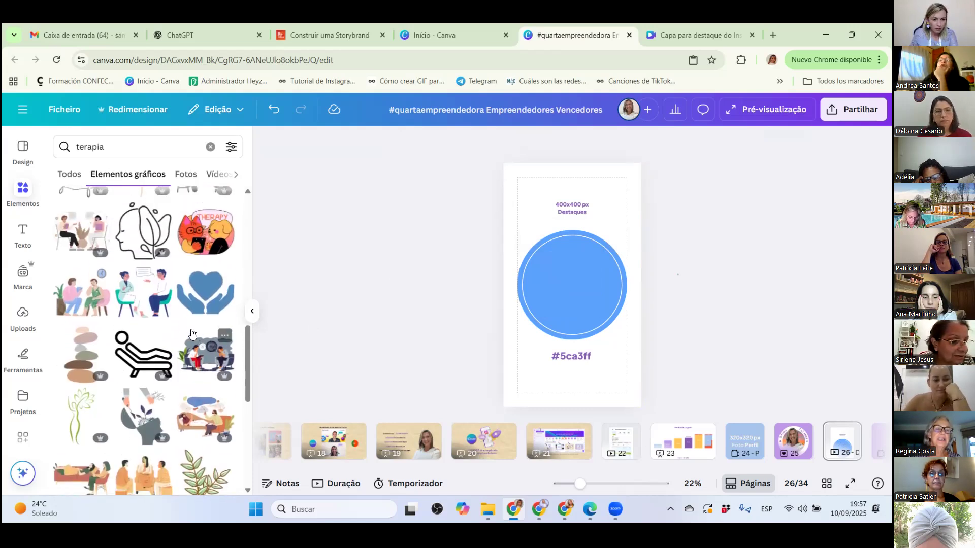
# Refine the graphics search to "terapia ícone".
pyautogui.click(124, 142)
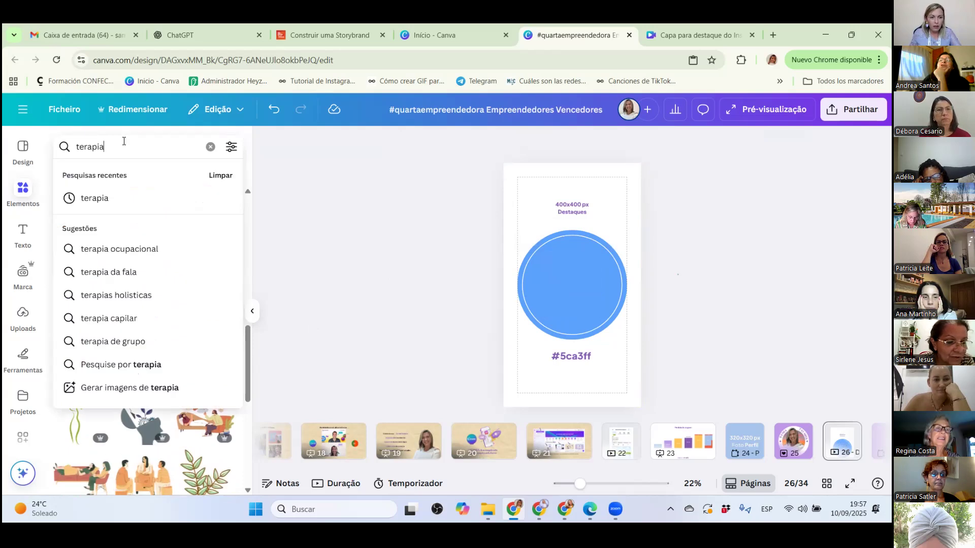
pyautogui.write('ícone')
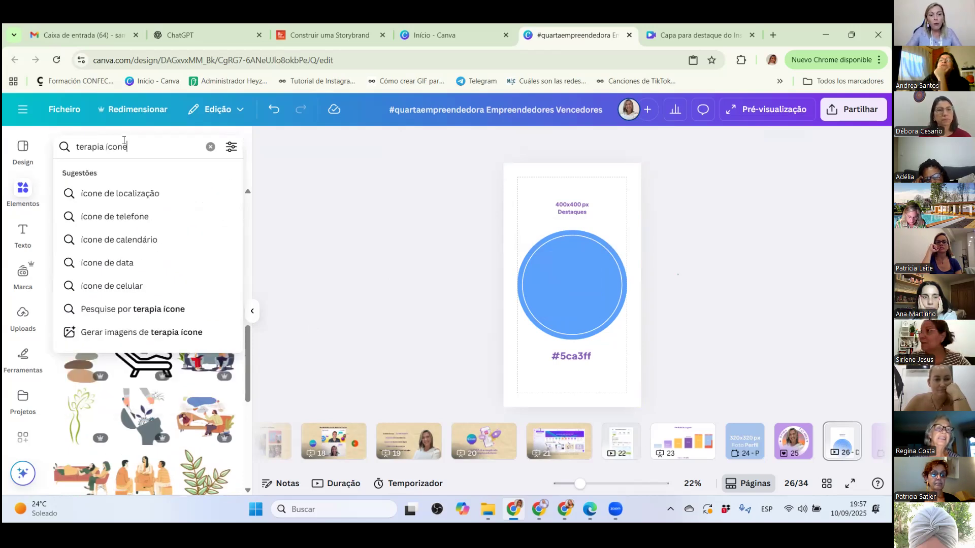
pyautogui.press('Return')
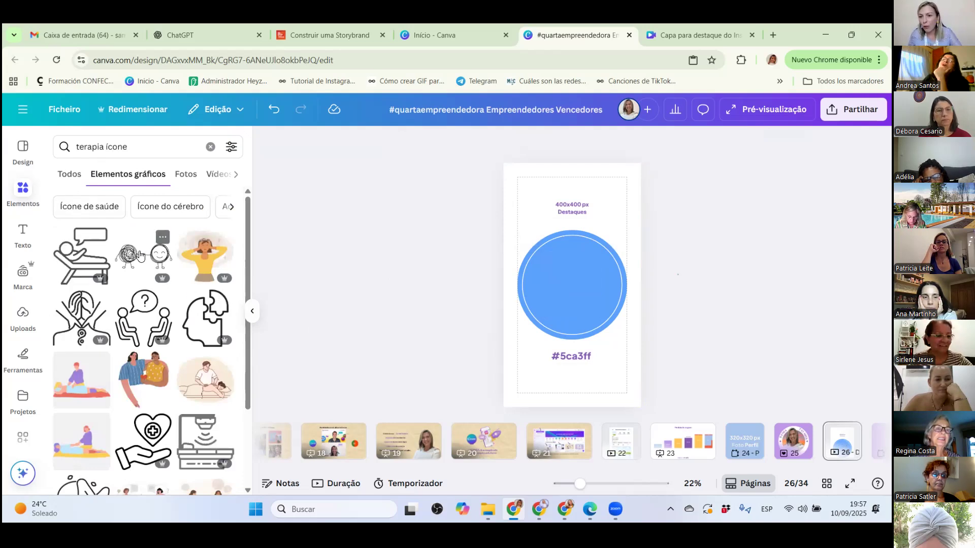
pyautogui.scroll(-2, 145, 299)
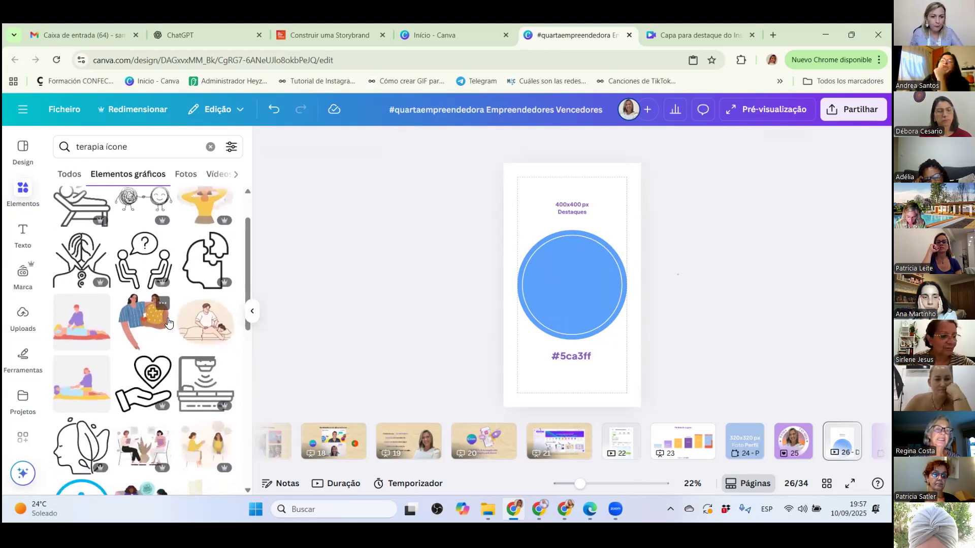
pyautogui.click(212, 331)
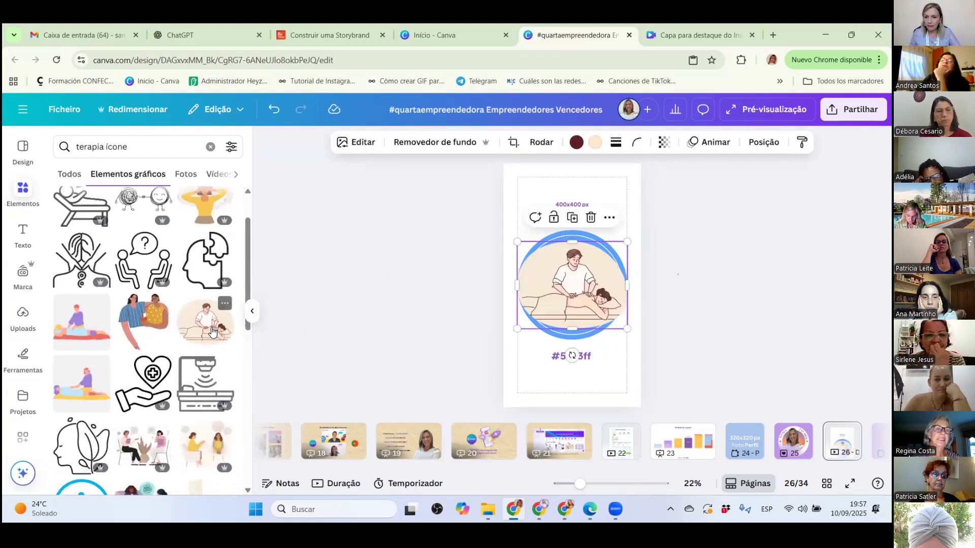
pyautogui.moveTo(628, 329); pyautogui.dragTo(606, 307)
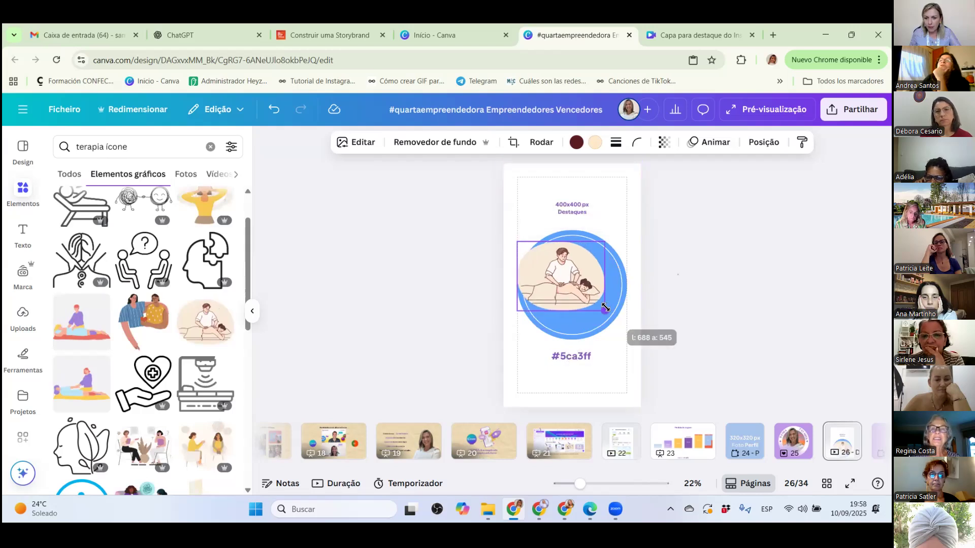
pyautogui.press('Delete')
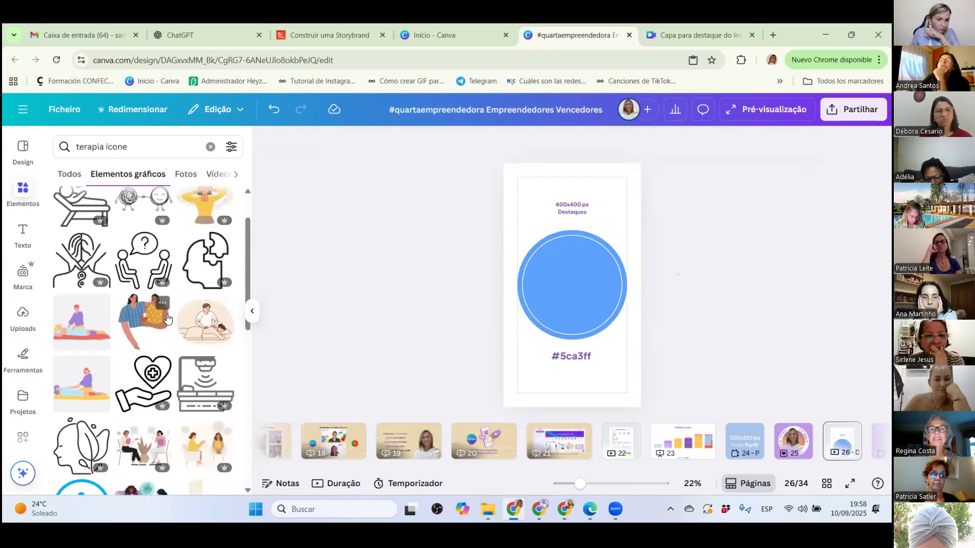
# Place the olive speech-bubbles graphic with the heart enlarged and centred inside the blue circle, and recolour it white.
pyautogui.scroll(-5, 168, 319)
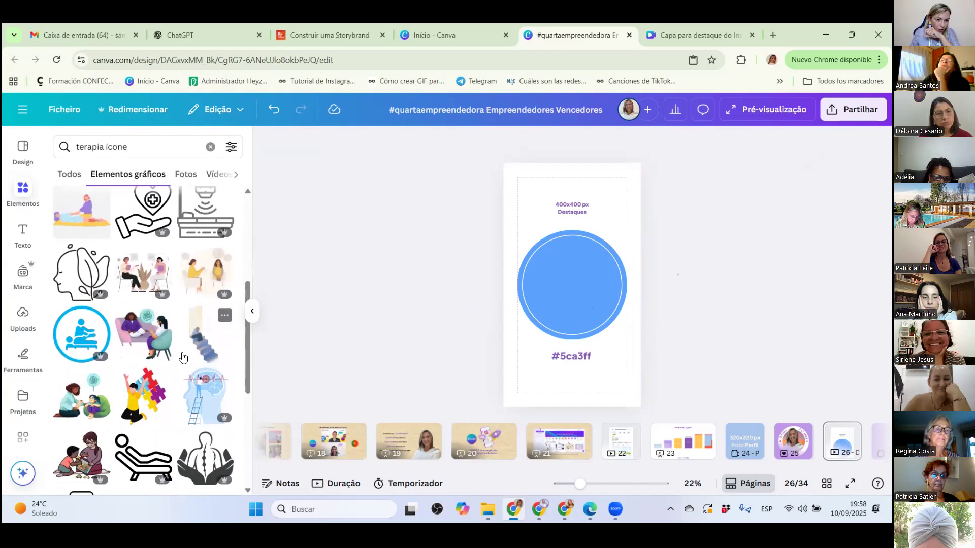
pyautogui.scroll(-6, 183, 357)
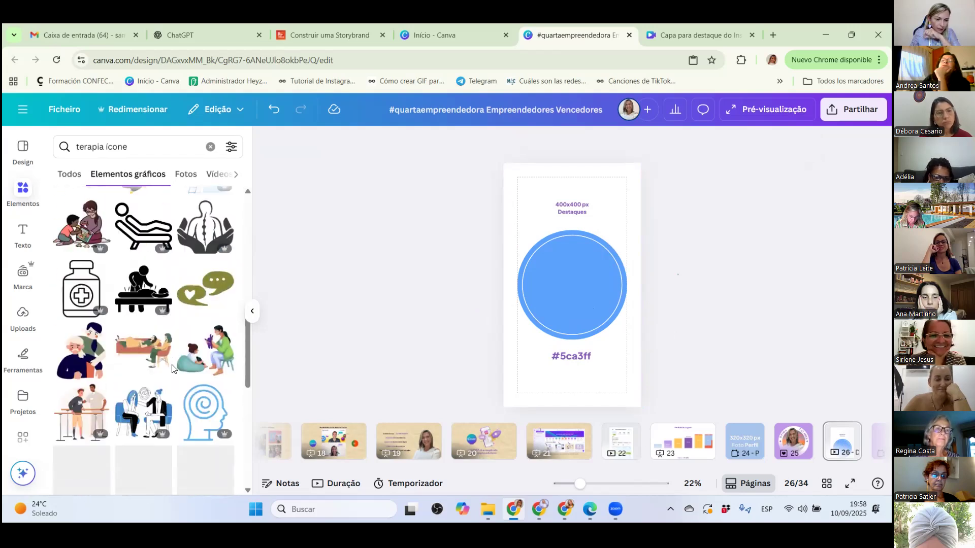
pyautogui.click(212, 294)
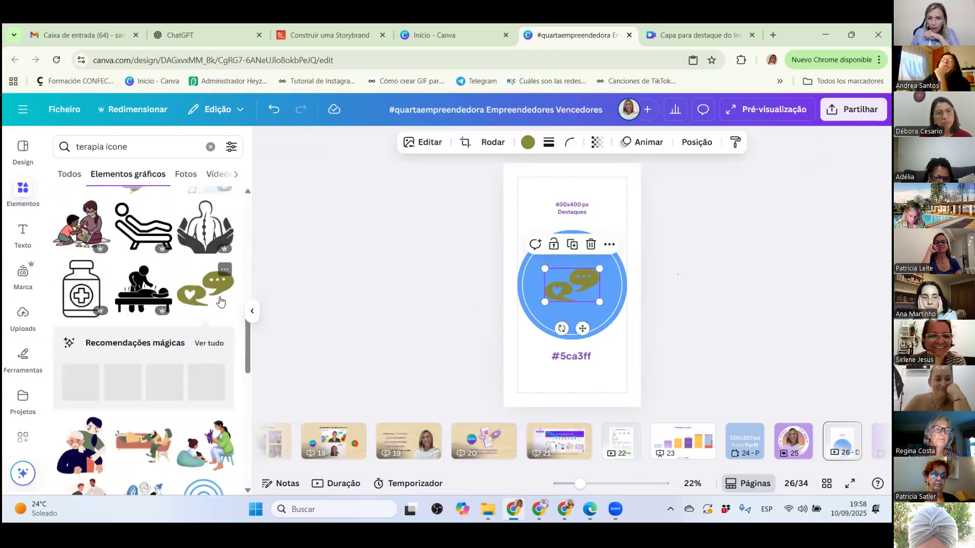
pyautogui.moveTo(599, 268); pyautogui.dragTo(615, 259)
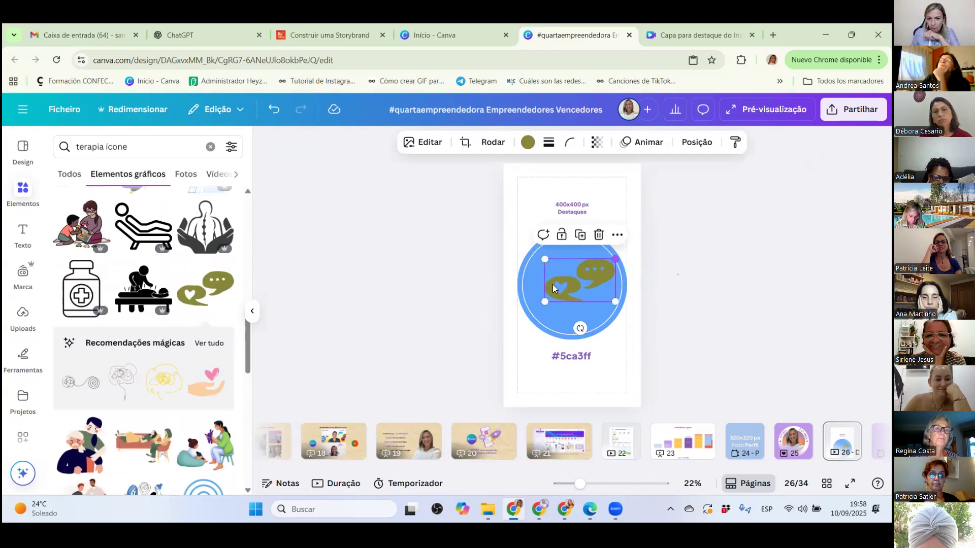
pyautogui.moveTo(542, 301); pyautogui.dragTo(531, 309)
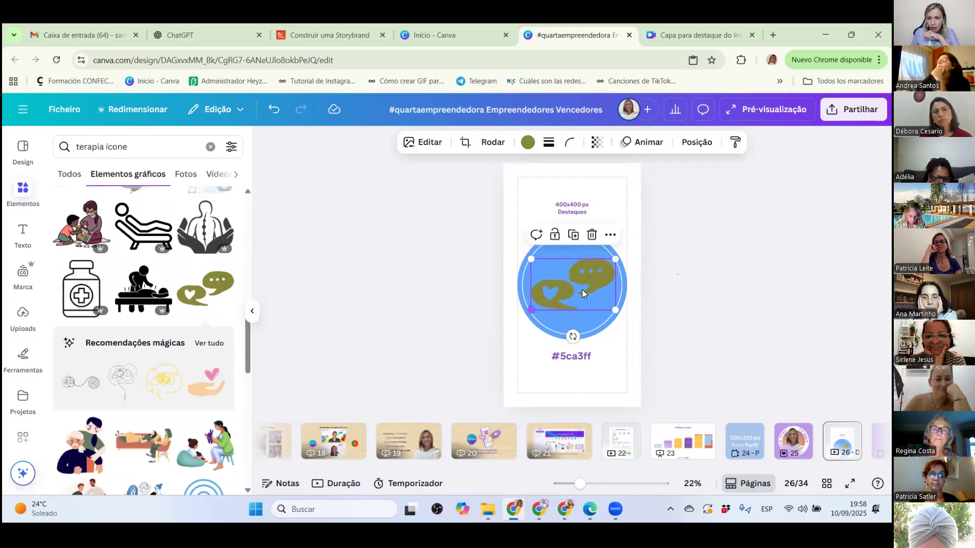
pyautogui.moveTo(614, 309); pyautogui.dragTo(580, 293)
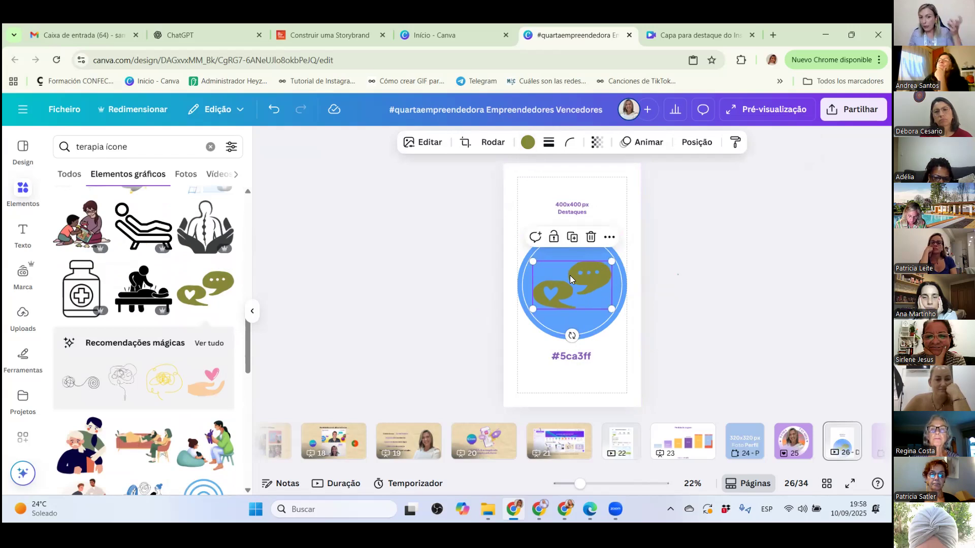
pyautogui.click(527, 144)
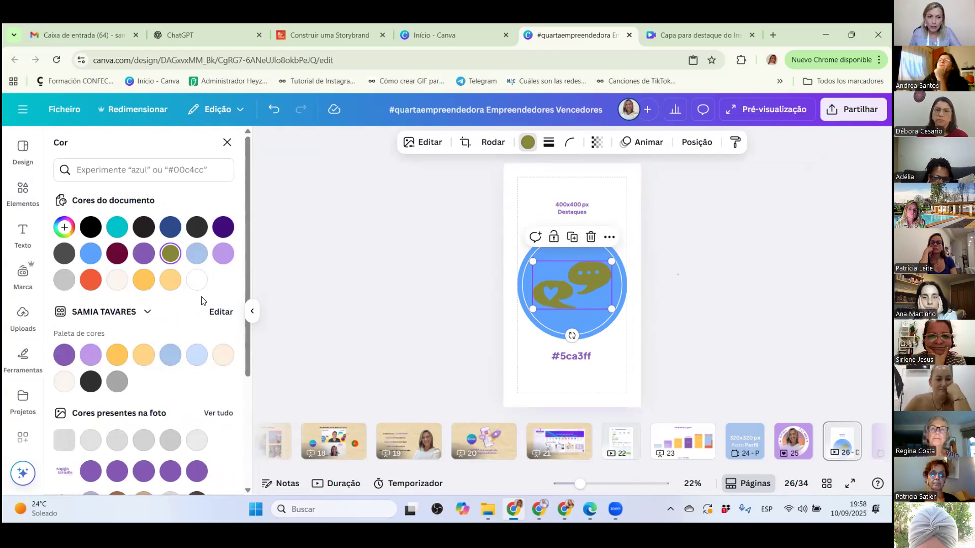
pyautogui.click(197, 280)
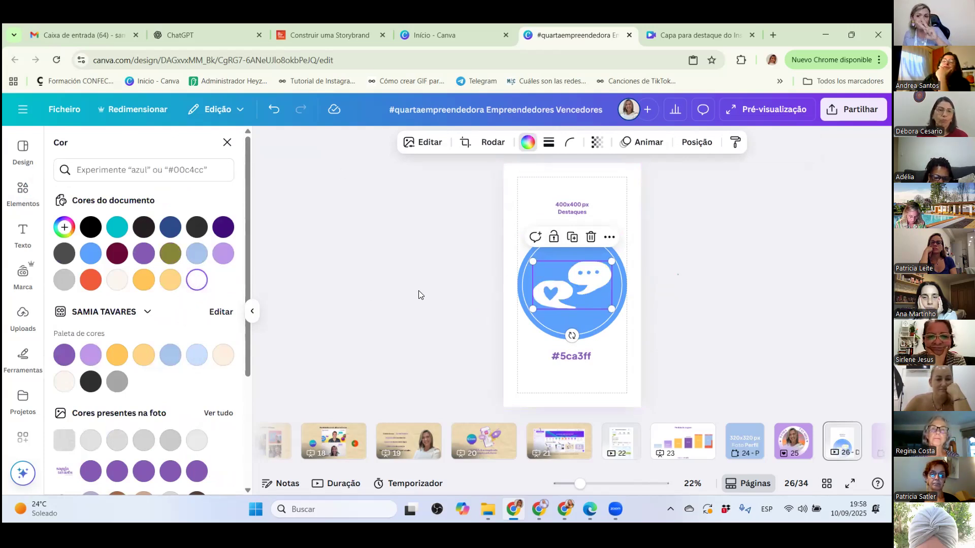
# Open the information for the speech-bubbles graphic and view its similar items (Ver itens similares).
pyautogui.rightClick(564, 272)
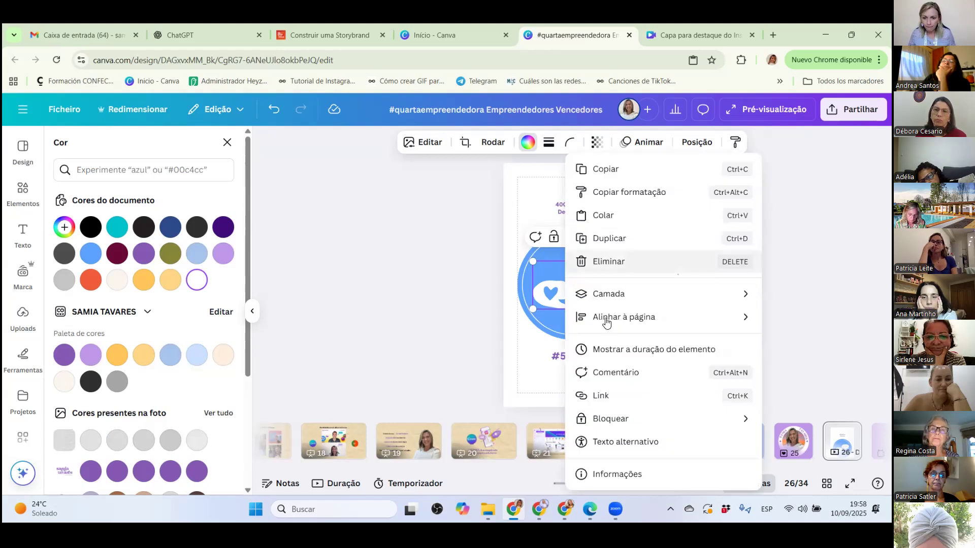
pyautogui.click(627, 475)
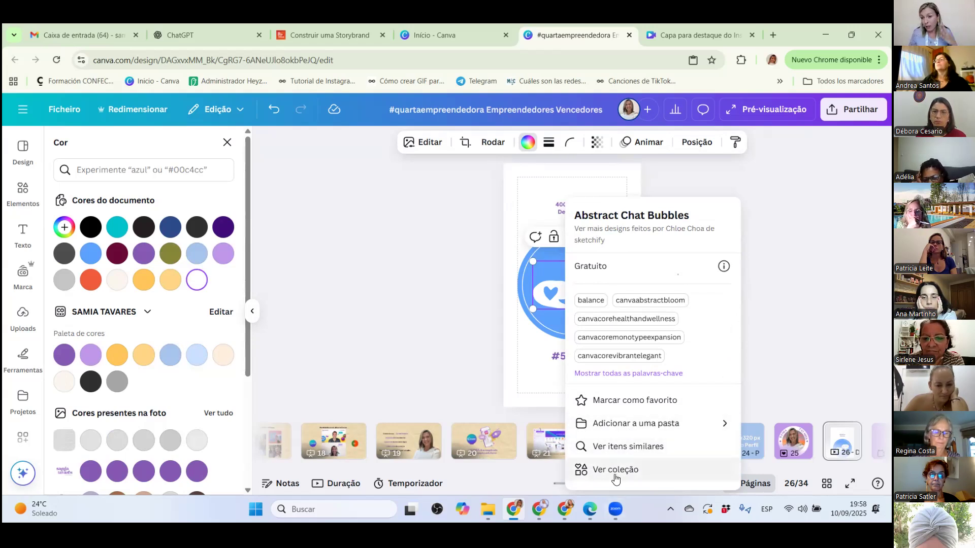
pyautogui.click(612, 447)
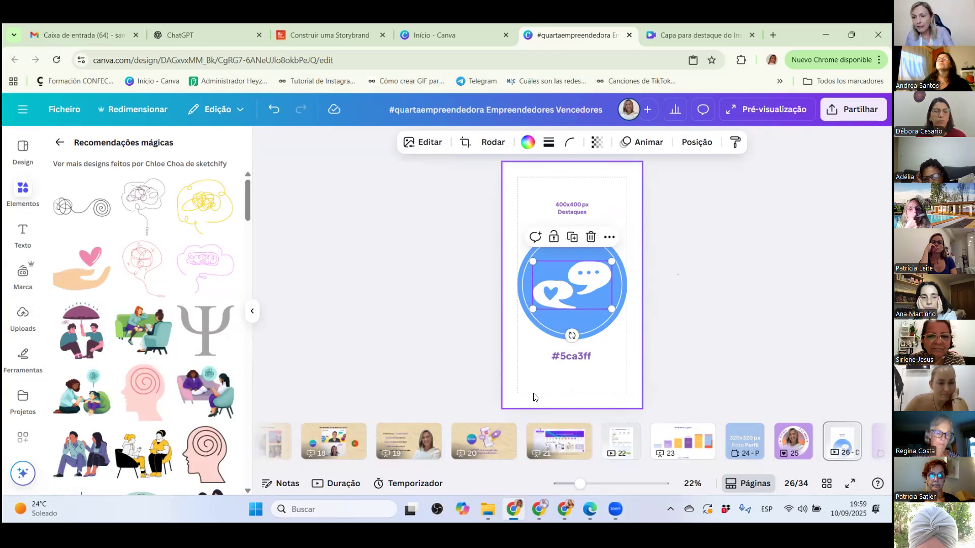
# View the collection the speech-bubbles graphic belongs to (Ver coleção) and look through its matching graphics.
pyautogui.rightClick(586, 286)
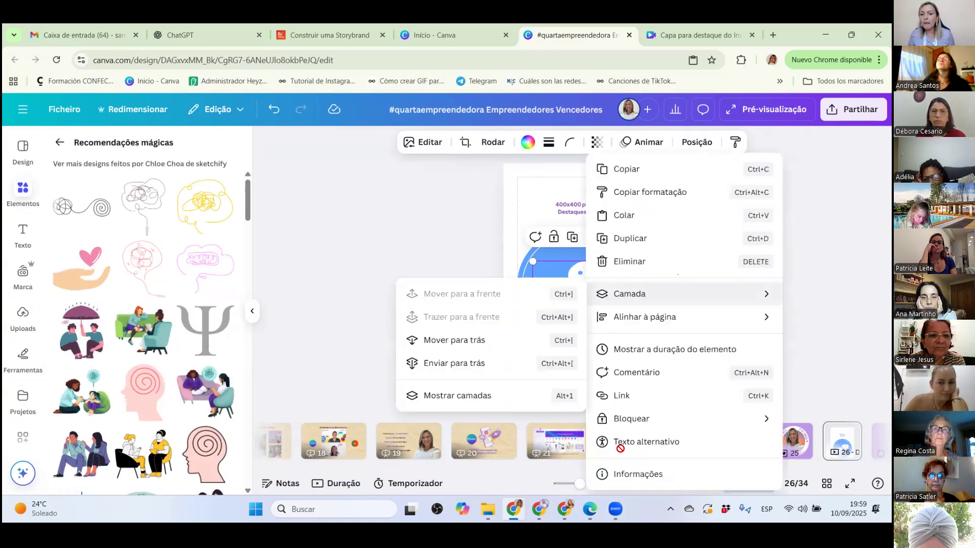
pyautogui.click(628, 475)
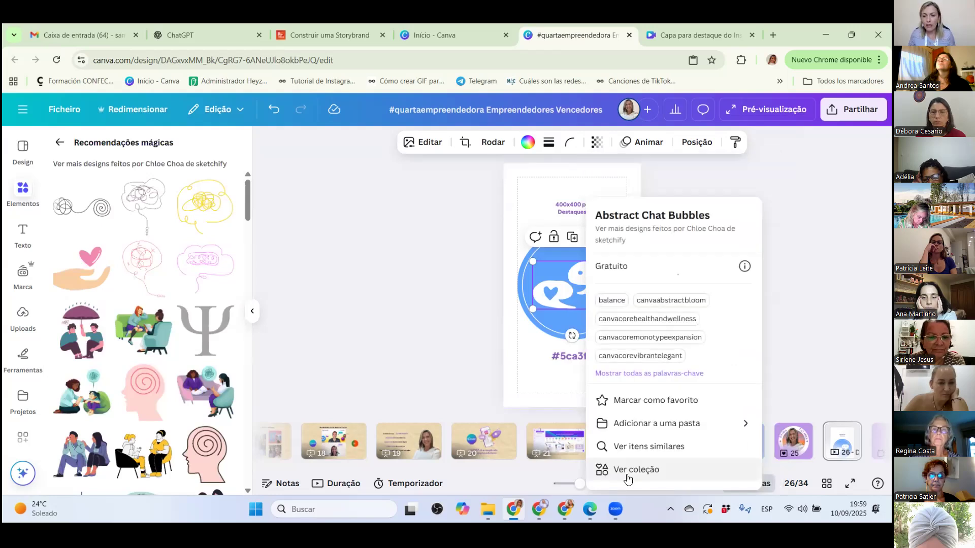
pyautogui.click(628, 472)
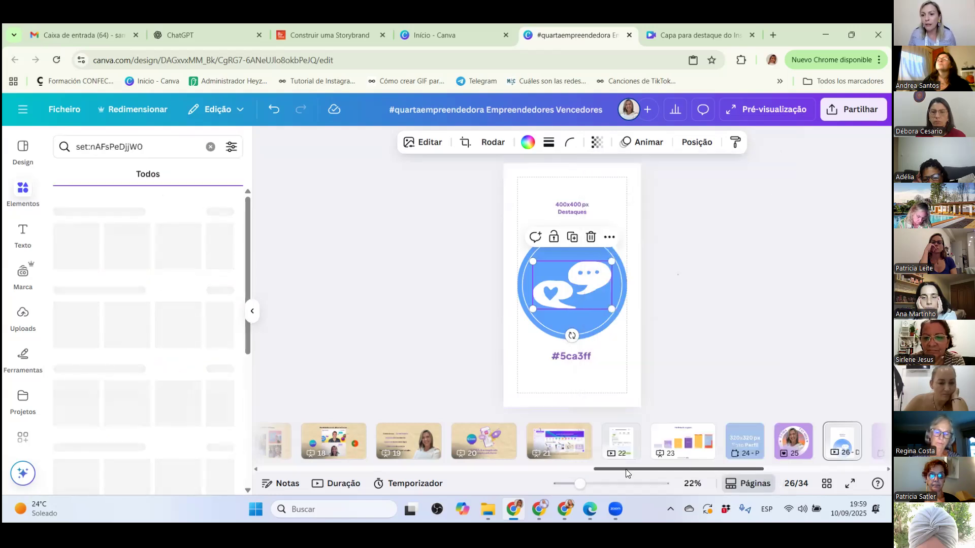
pyautogui.scroll(-5, 117, 279)
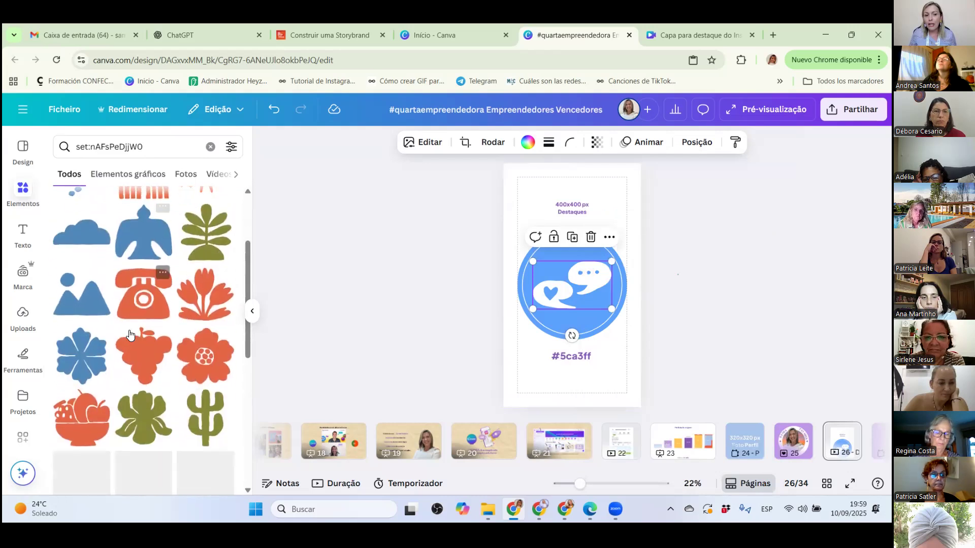
pyautogui.scroll(-3, 131, 372)
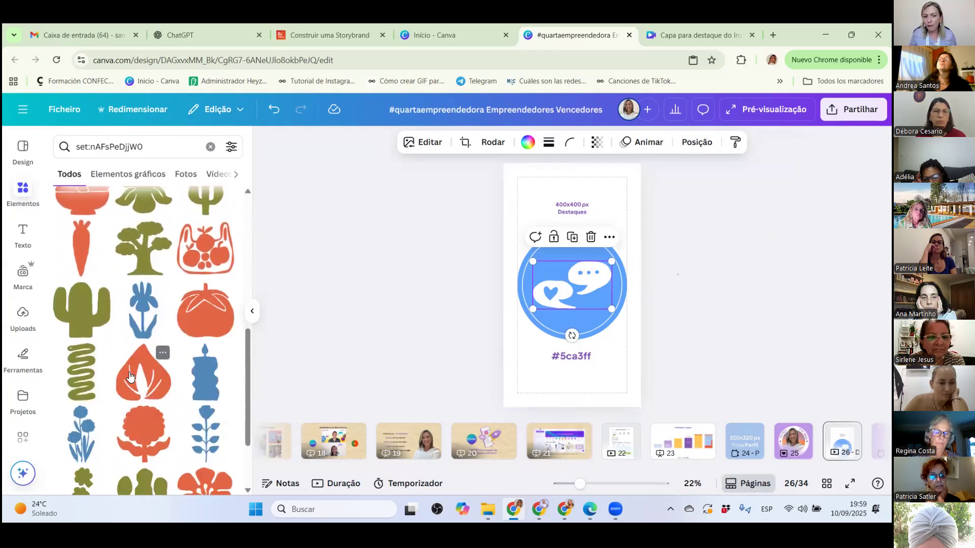
pyautogui.scroll(2, 162, 376)
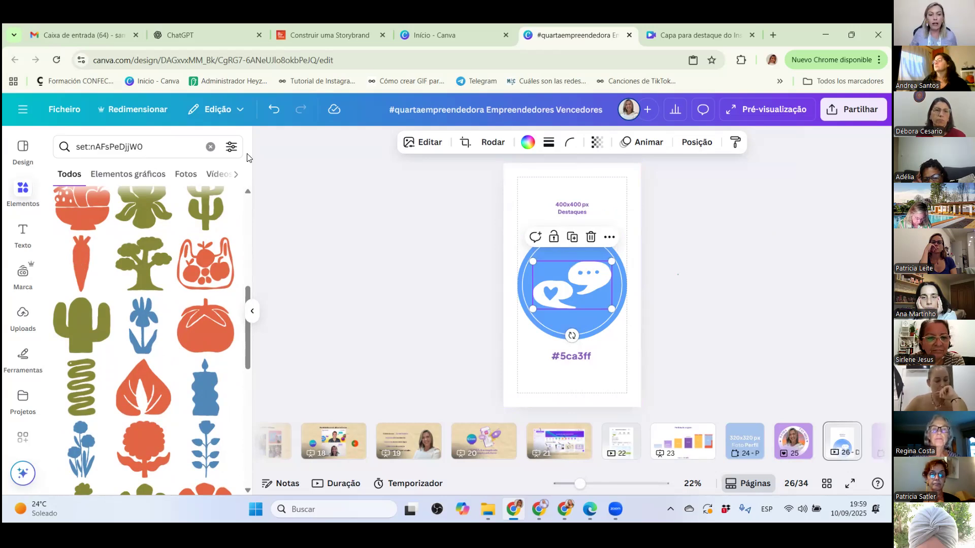
pyautogui.scroll(-3, 128, 238)
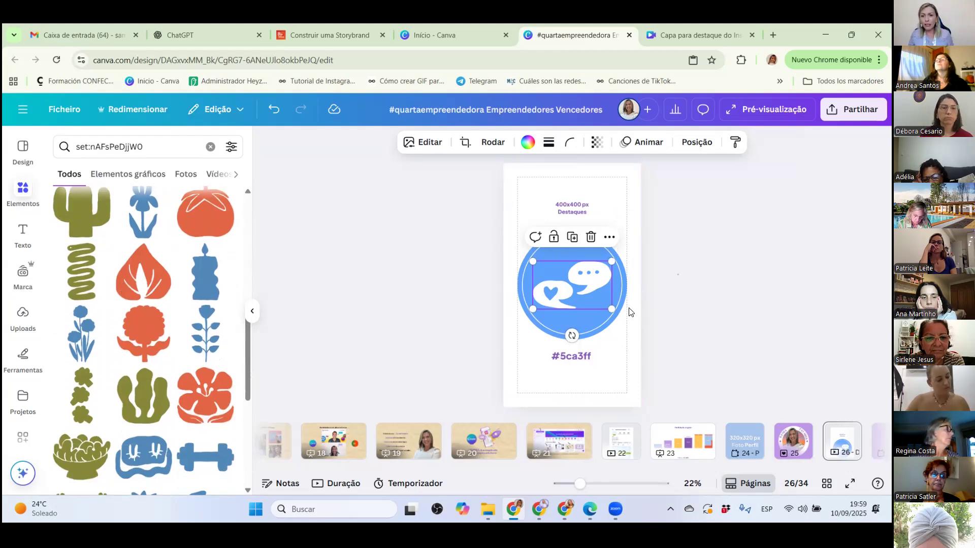
# Reopen the speech-bubbles graphic's information, choose its collection again and browse the set down to its end.
pyautogui.rightClick(572, 287)
pyautogui.moveTo(576, 291)
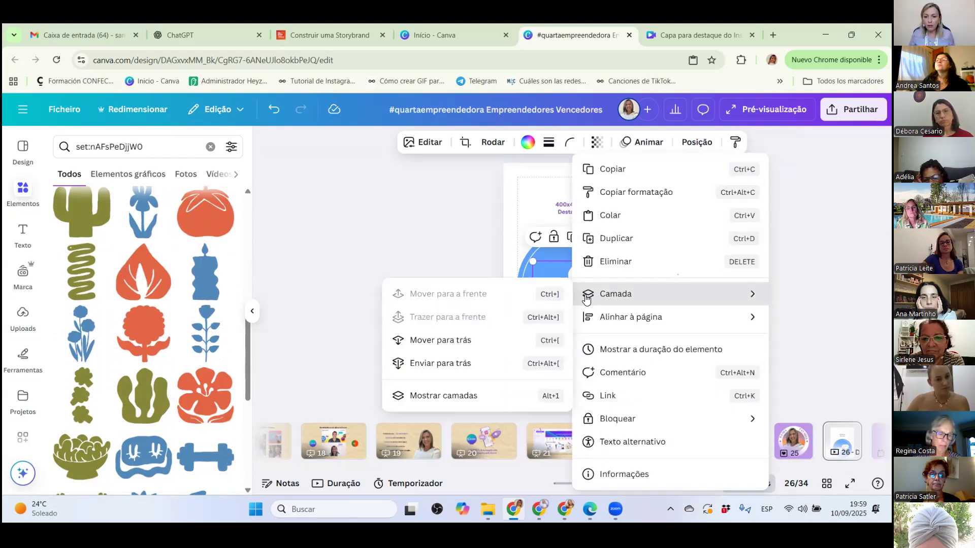
pyautogui.click(616, 473)
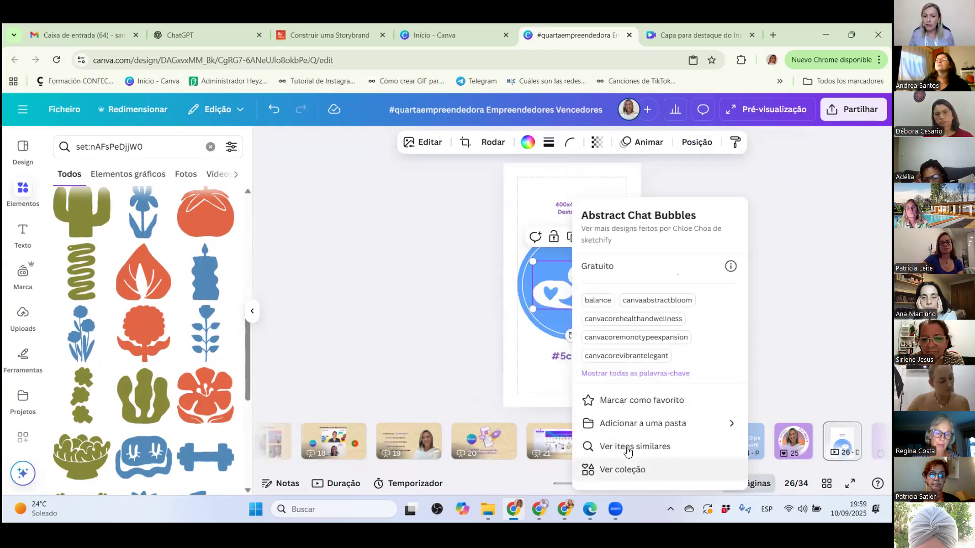
pyautogui.click(621, 474)
pyautogui.scroll(-1, 105, 286)
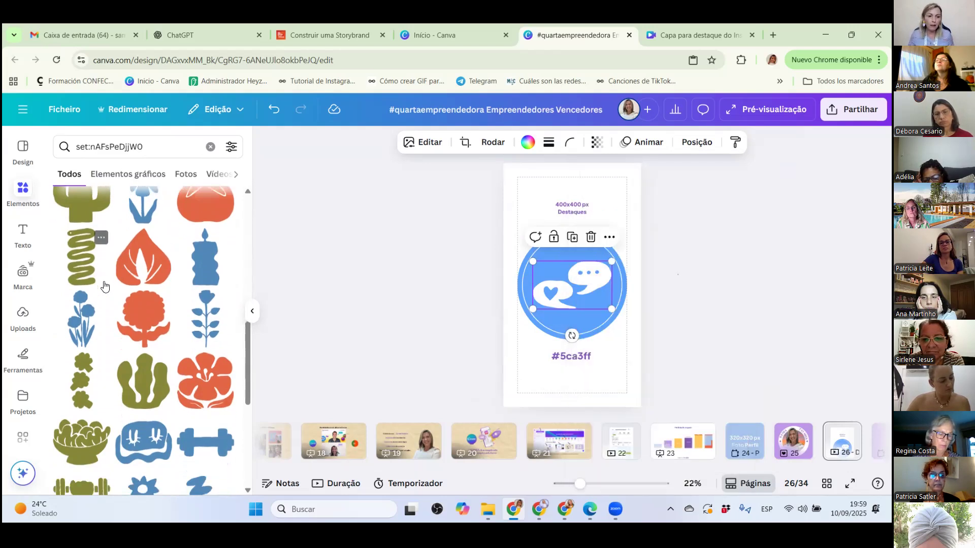
pyautogui.scroll(-5, 105, 287)
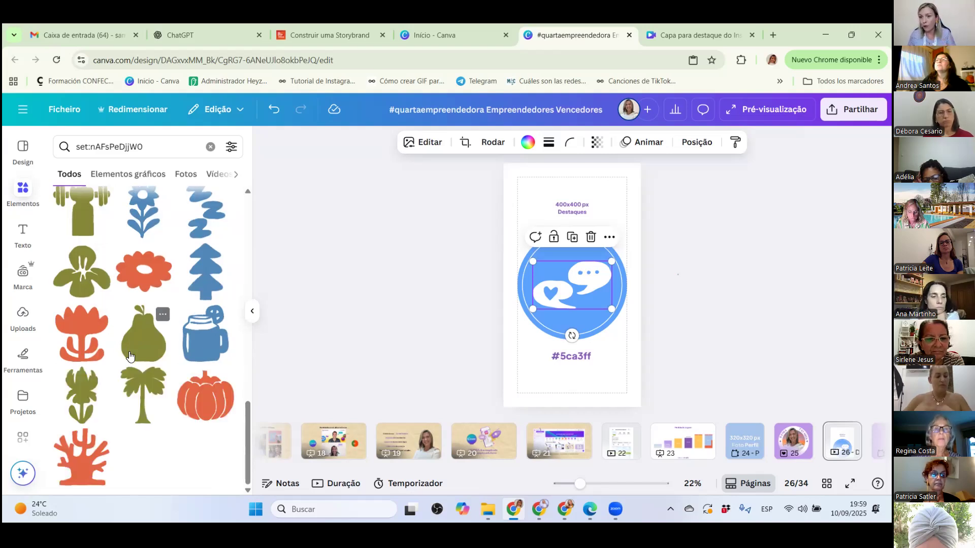
# Browse the matching graphics collection back up to its beginning and deselect the white speech-bubbles graphic.
pyautogui.scroll(6, 125, 345)
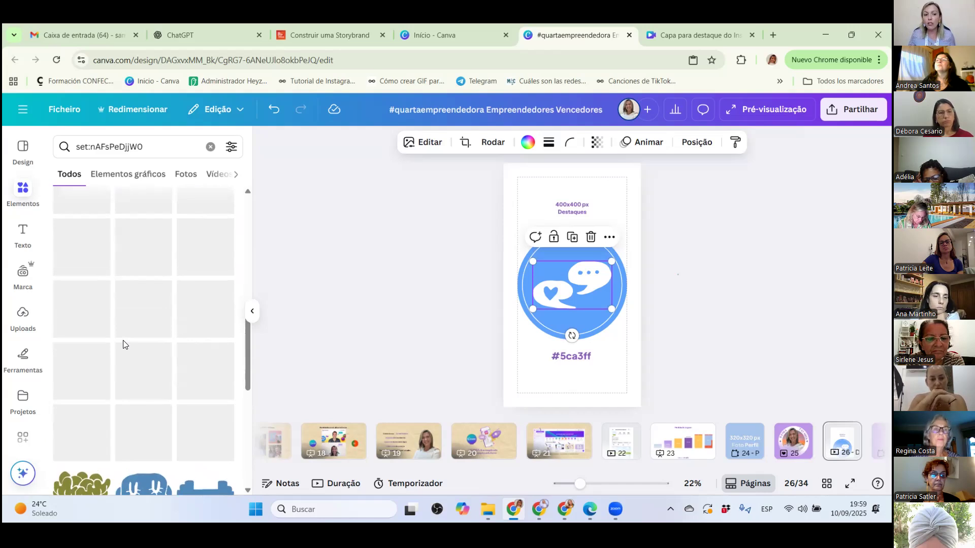
pyautogui.scroll(5, 125, 345)
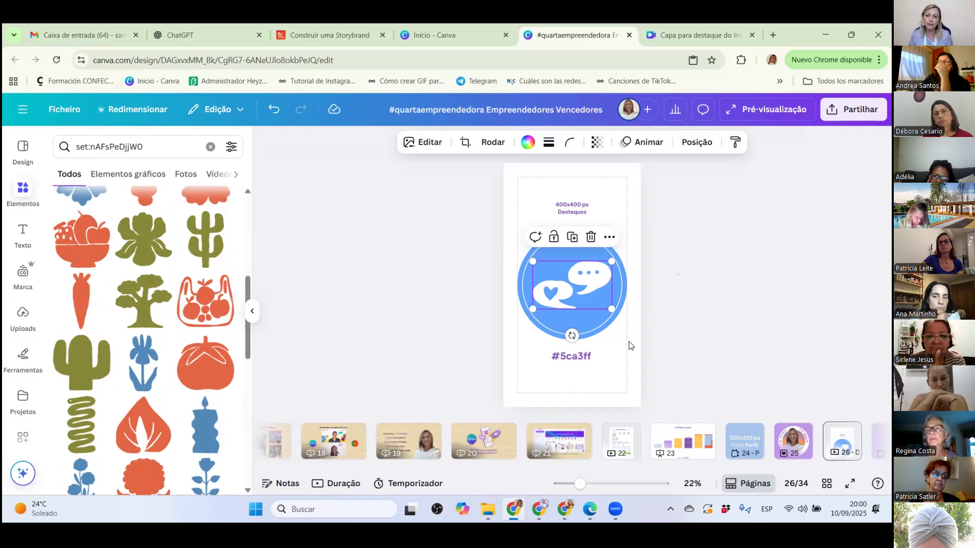
pyautogui.click(638, 358)
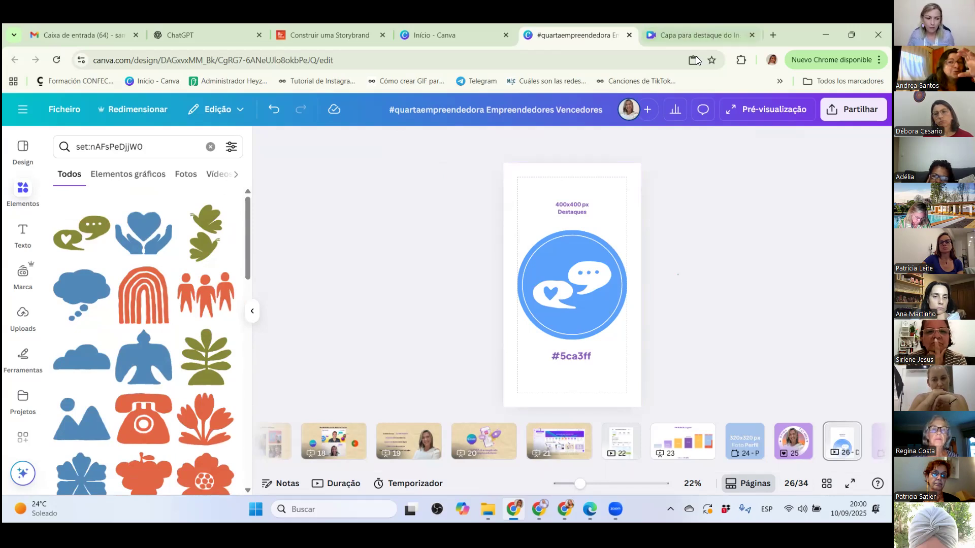
# Select the thin white ring on the cover, search the elements for "circulo" and view all the graphic results (Elementos gráficos).
pyautogui.click(557, 245)
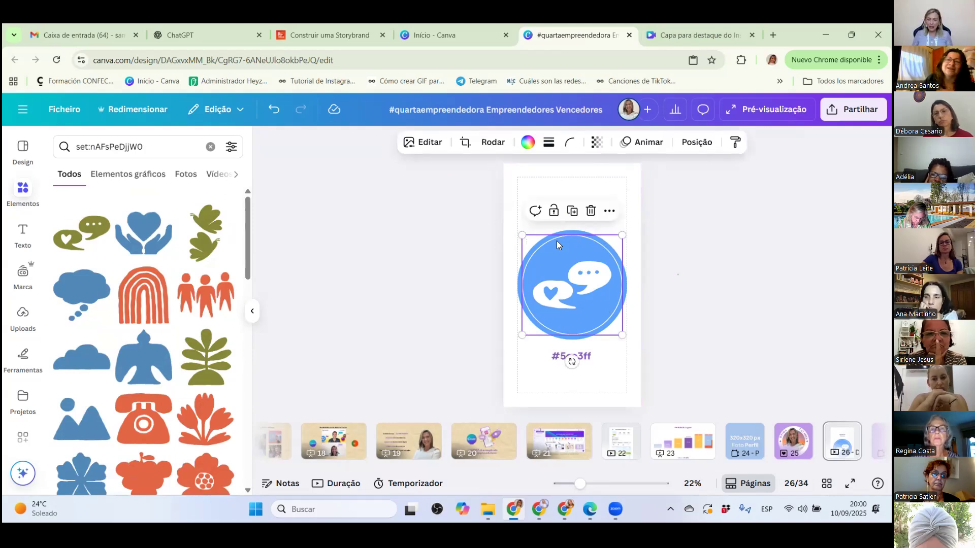
pyautogui.click(20, 199)
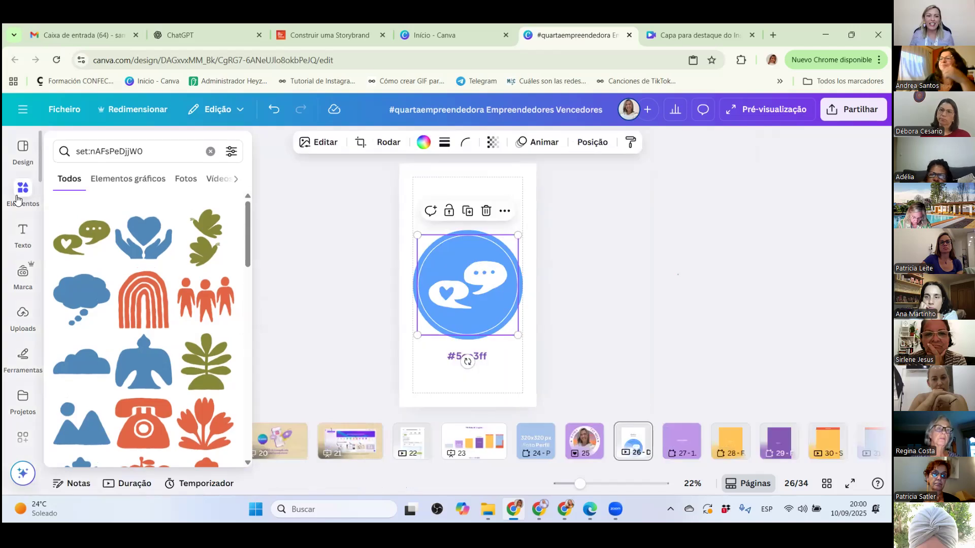
pyautogui.click(211, 152)
pyautogui.click(120, 151)
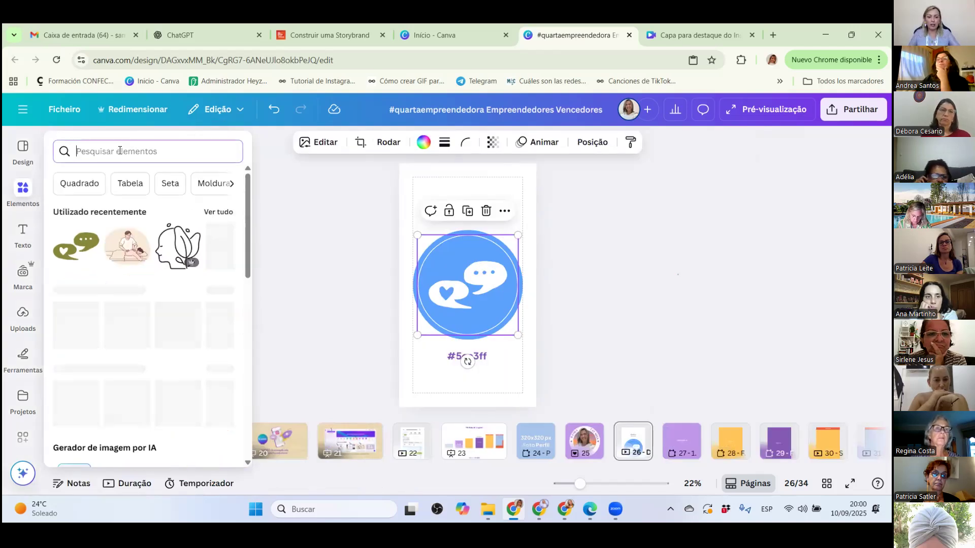
pyautogui.write('circulo')
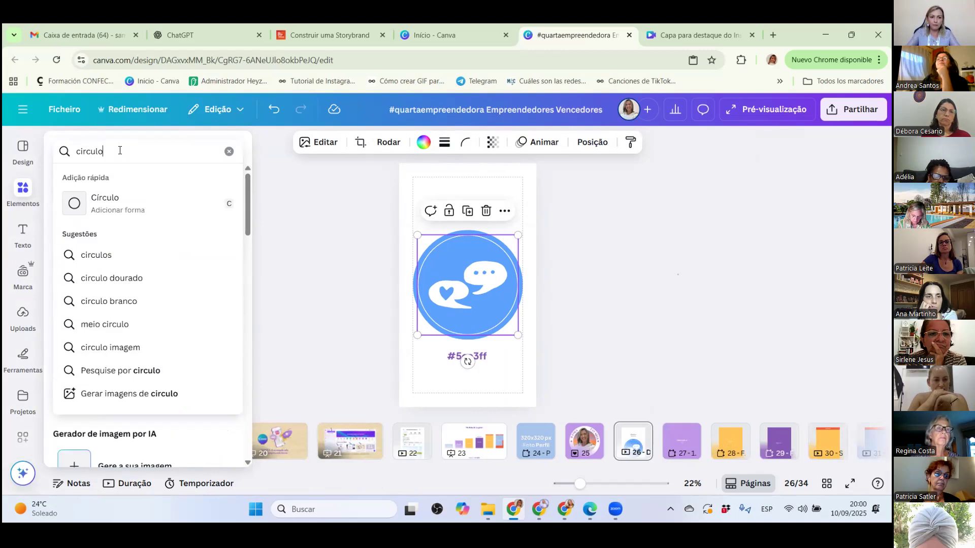
pyautogui.press('Return')
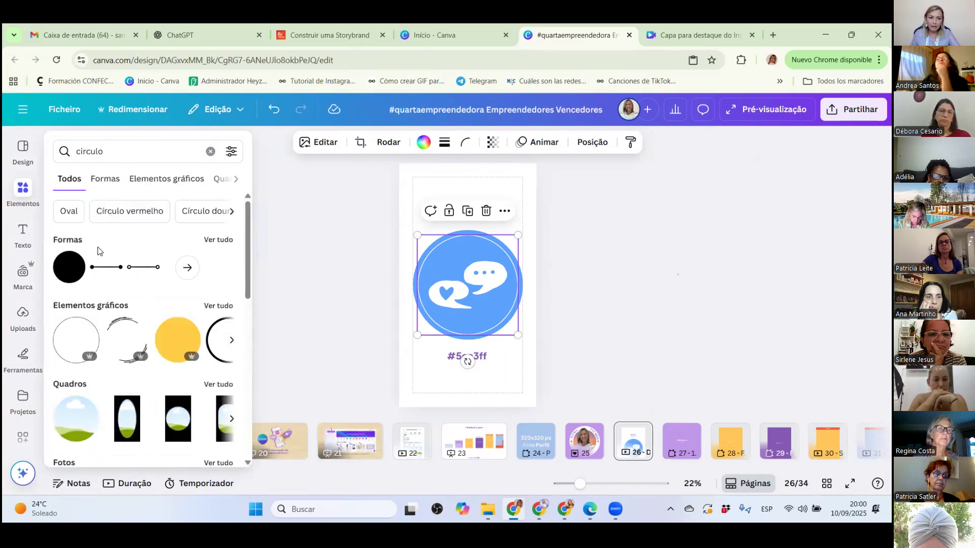
pyautogui.scroll(-2, 99, 253)
pyautogui.scroll(2, 127, 261)
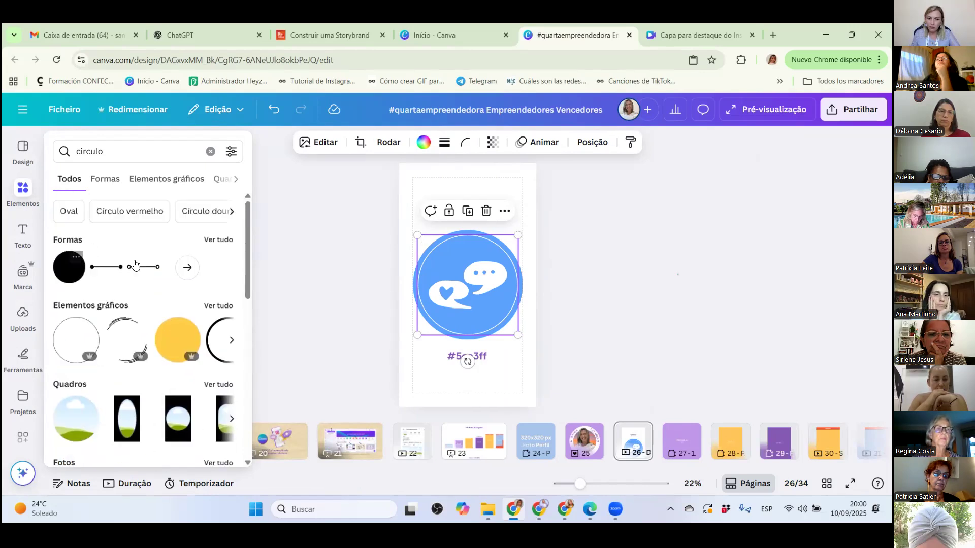
pyautogui.click(218, 305)
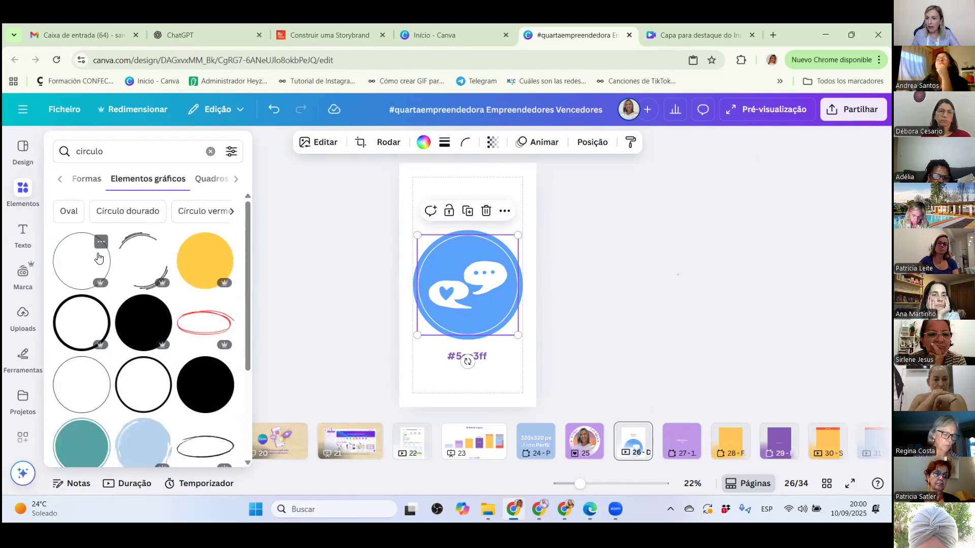
pyautogui.click(23, 437)
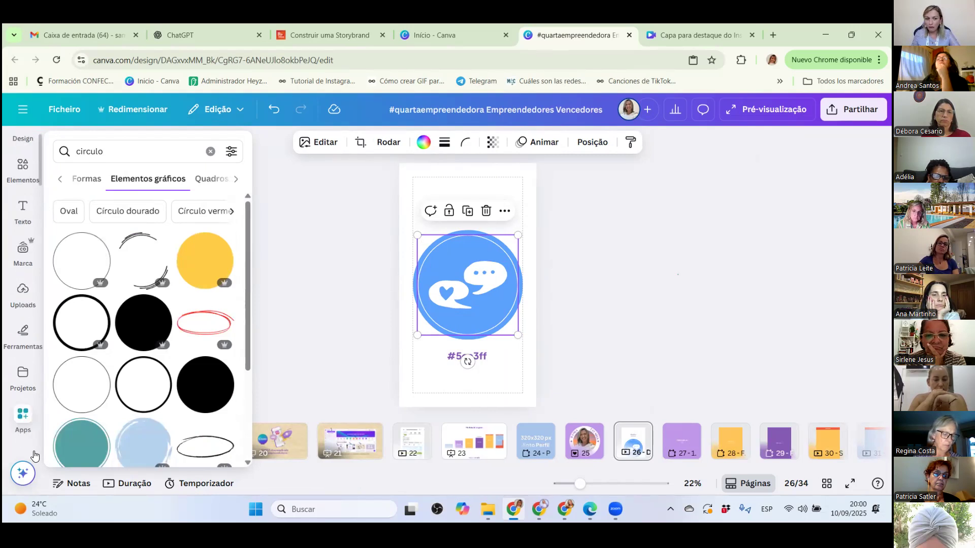
pyautogui.click(73, 382)
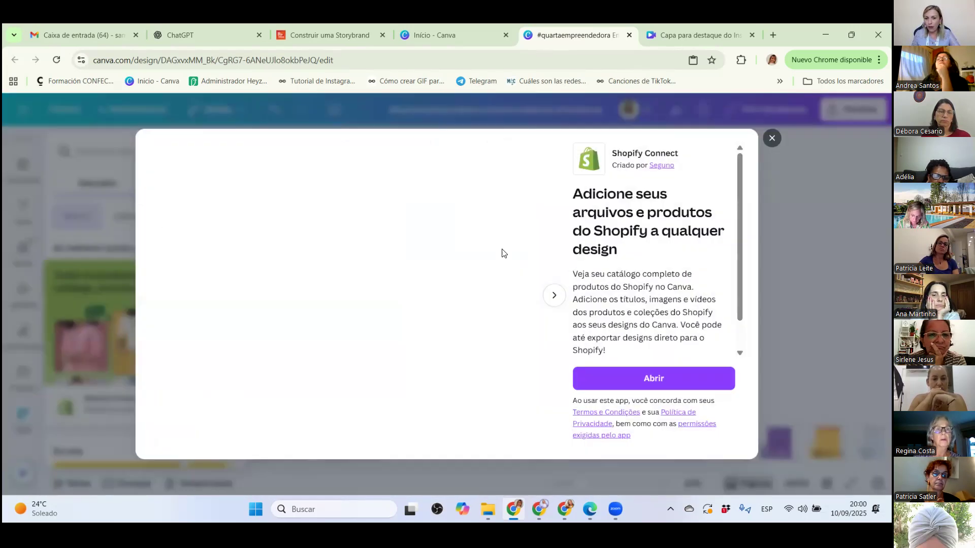
pyautogui.click(115, 120)
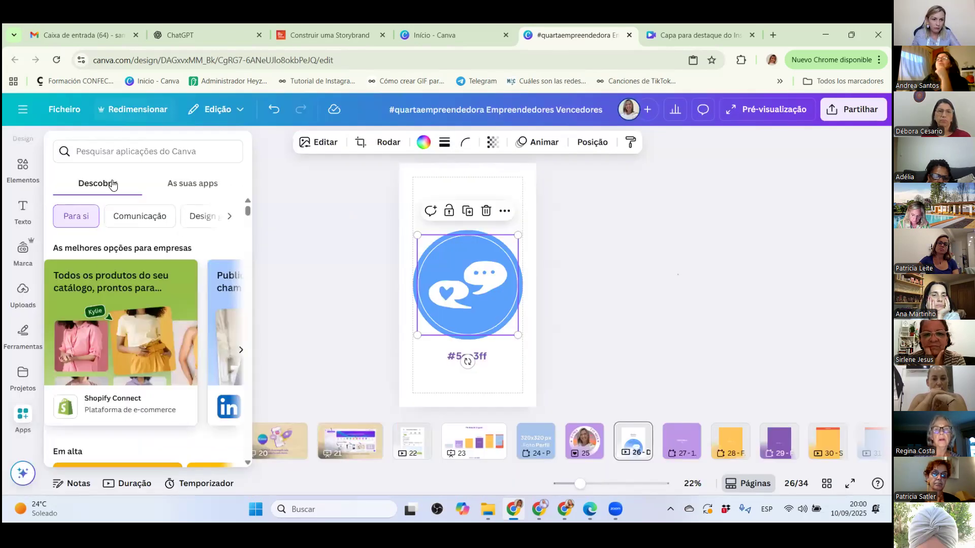
pyautogui.click(23, 208)
pyautogui.click(20, 180)
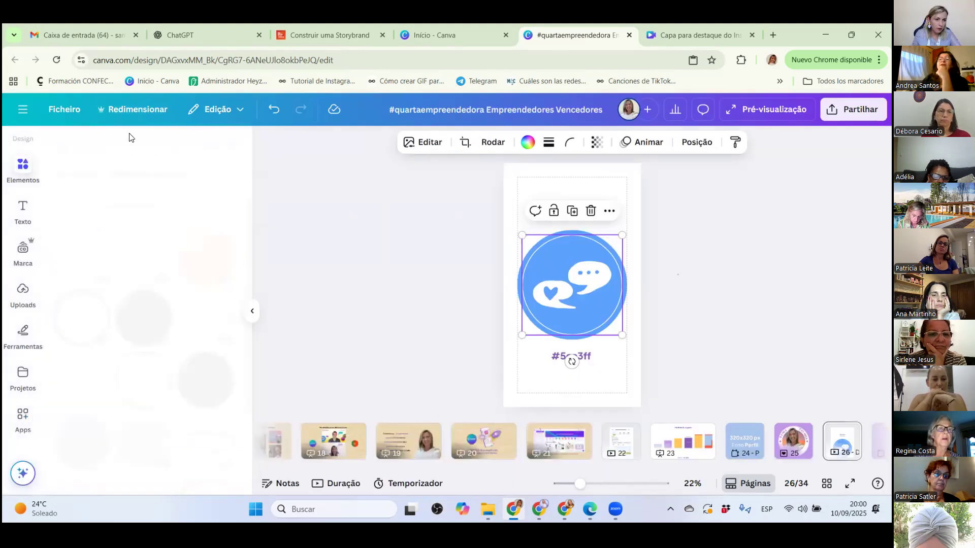
# Add the free thin circle outline graphic, align it inside the blue circle around the speech bubbles, and recolour it white.
pyautogui.click(84, 392)
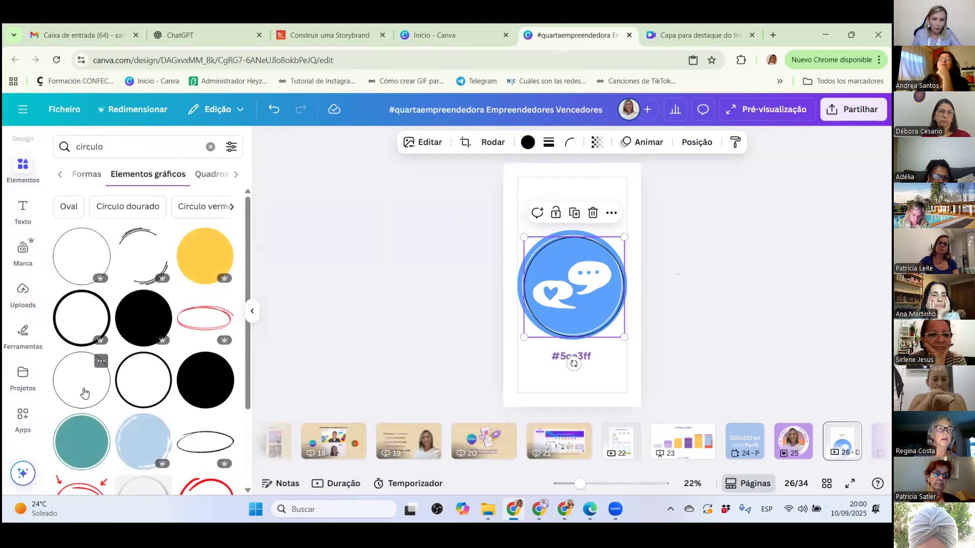
pyautogui.moveTo(548, 244)
pyautogui.mouseDown()
pyautogui.moveTo(547, 201)
pyautogui.moveTo(551, 294)
pyautogui.moveTo(554, 255)
pyautogui.mouseUp()
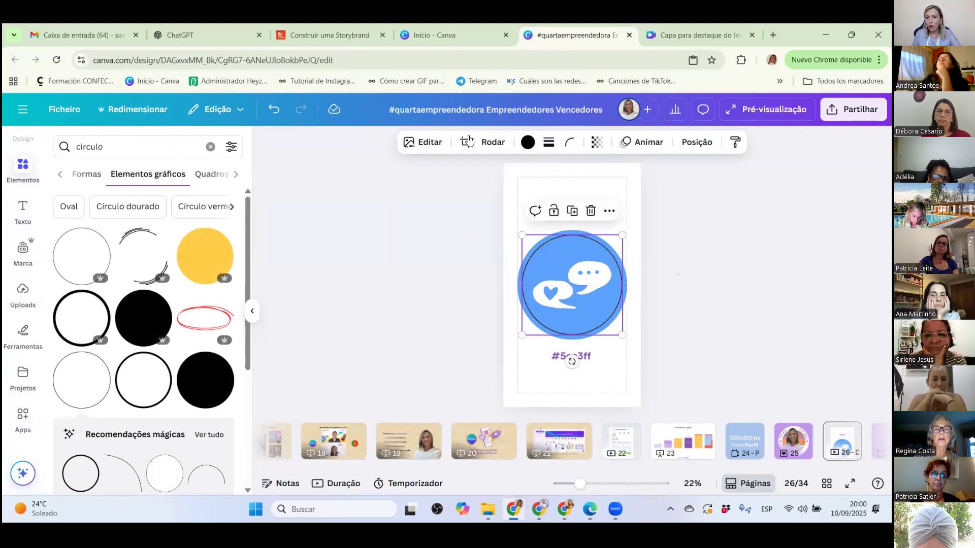
pyautogui.click(527, 142)
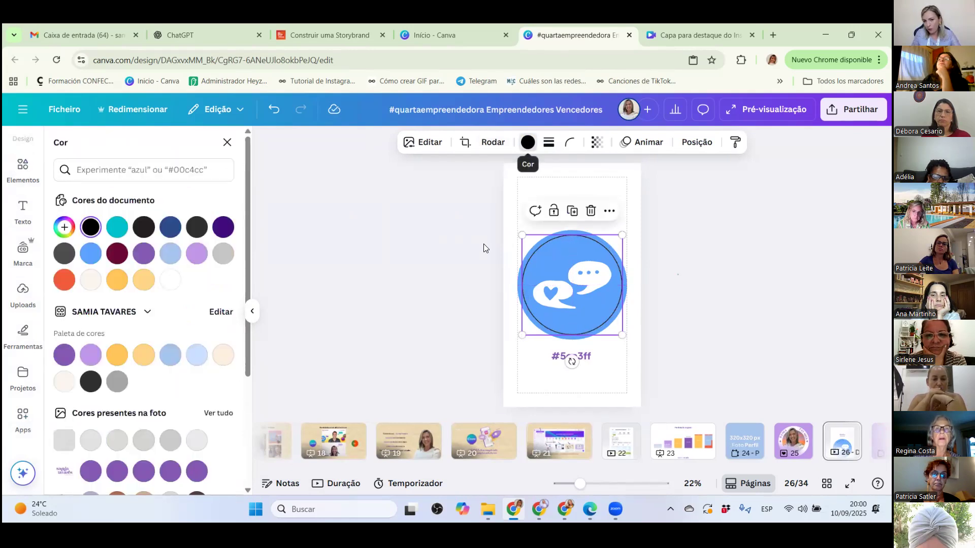
pyautogui.click(173, 279)
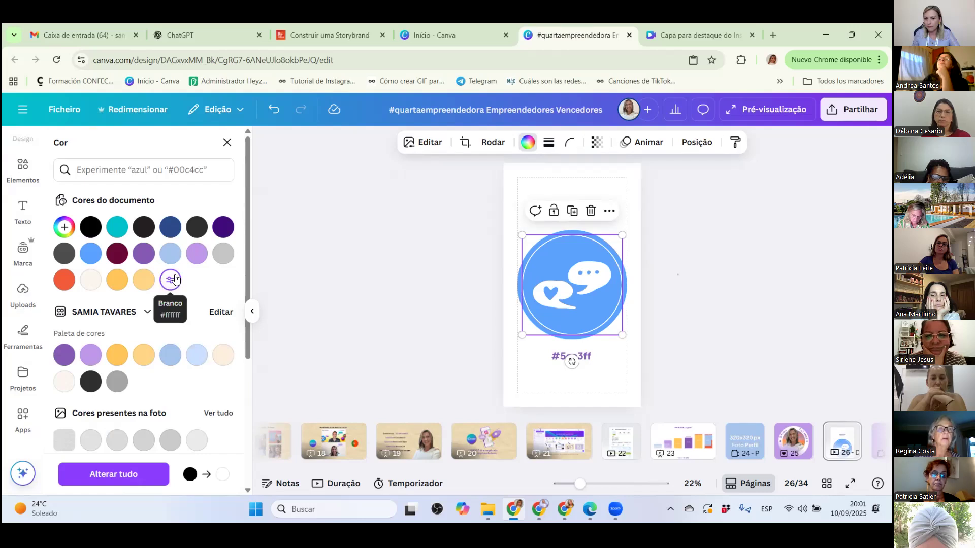
# Add a basic circle shape from the shapes collection to page 26 and fill it with black #000000.
pyautogui.click(19, 174)
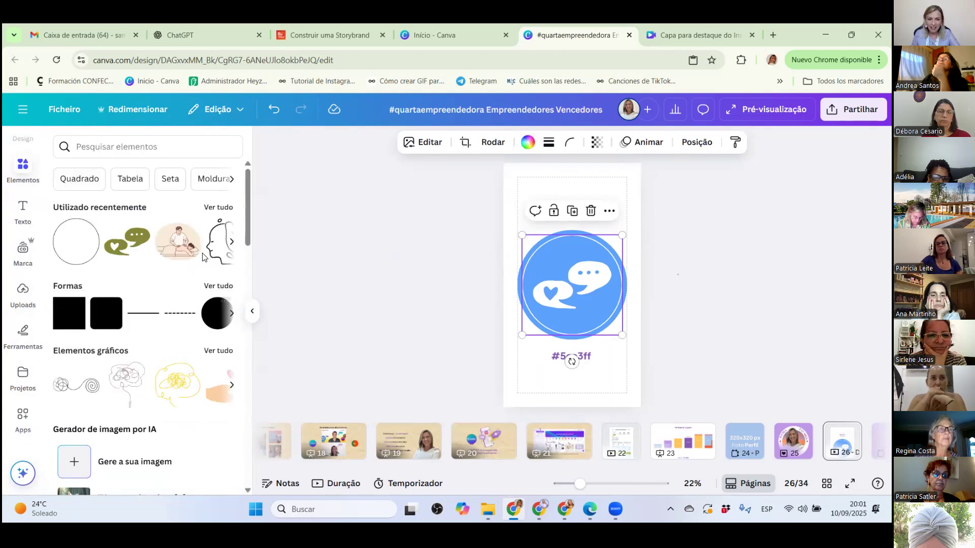
pyautogui.click(232, 314)
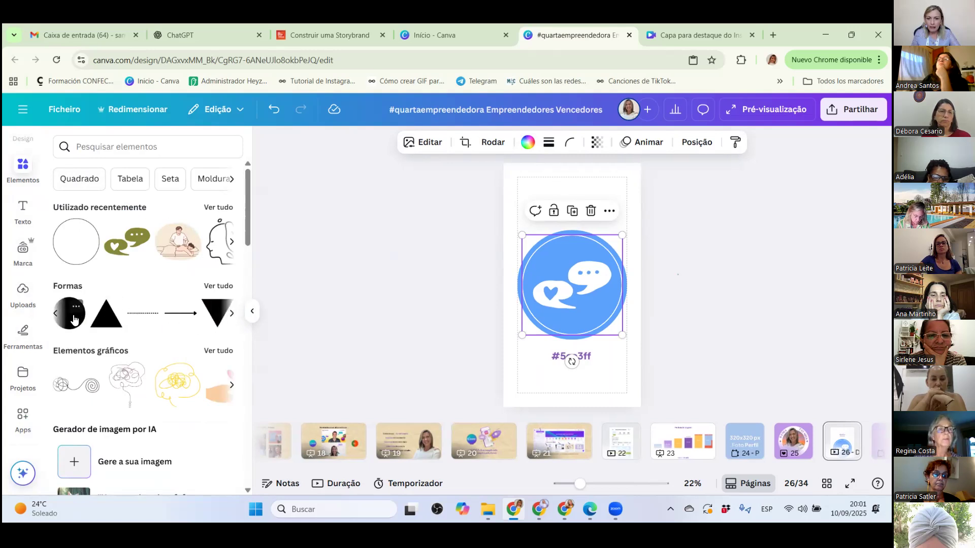
pyautogui.click(74, 319)
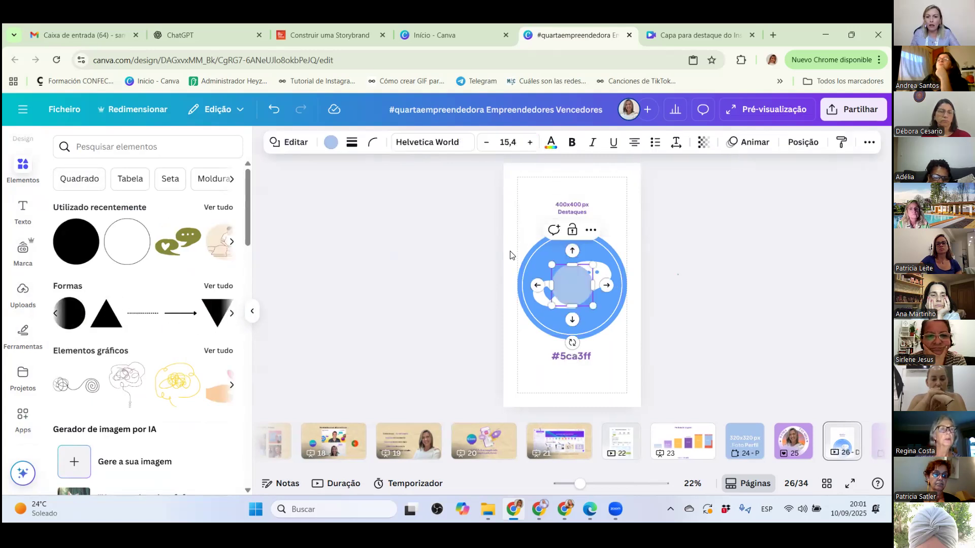
pyautogui.click(330, 144)
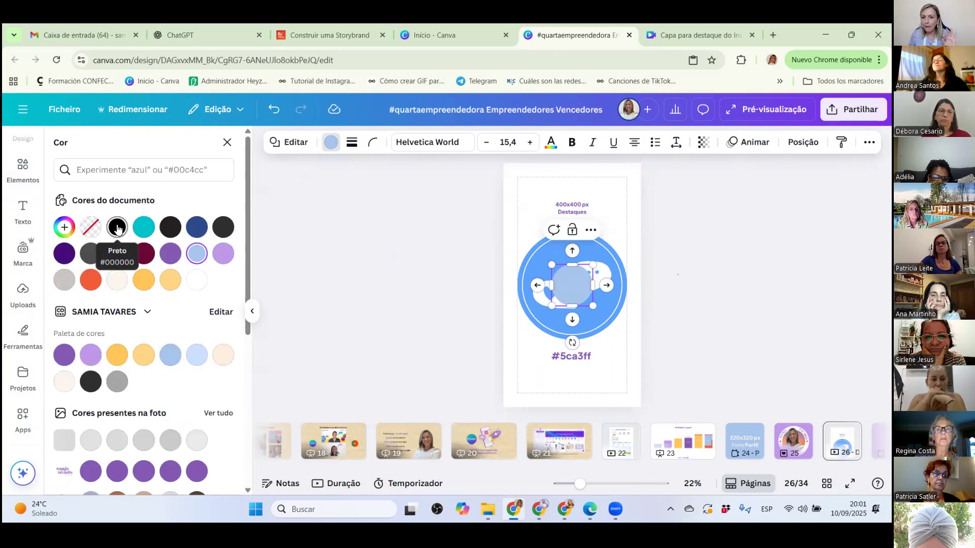
pyautogui.click(117, 228)
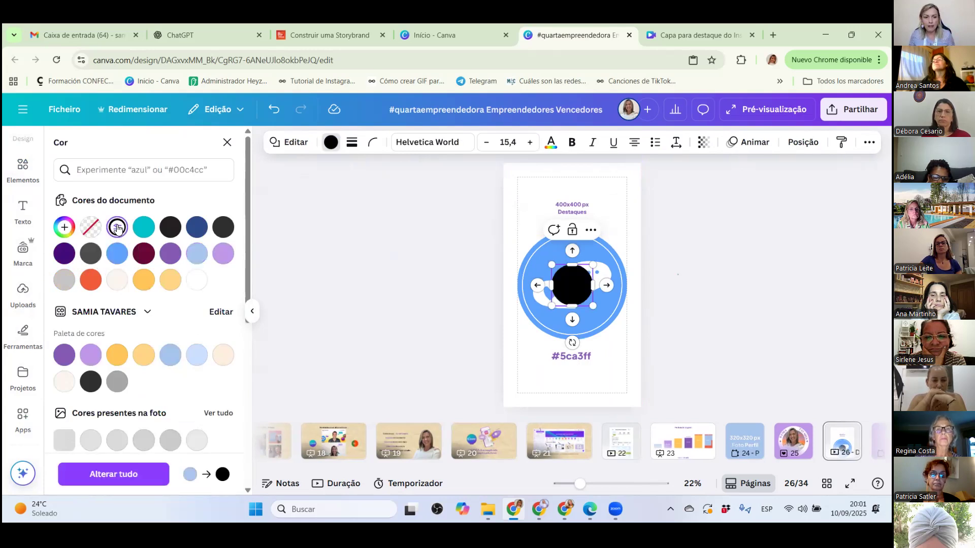
# Enlarge the black circle to nearly the size of the blue circle and centre it over it.
pyautogui.moveTo(551, 267); pyautogui.dragTo(526, 239)
pyautogui.moveTo(589, 310)
pyautogui.mouseDown()
pyautogui.moveTo(628, 344)
pyautogui.moveTo(580, 298)
pyautogui.mouseUp()
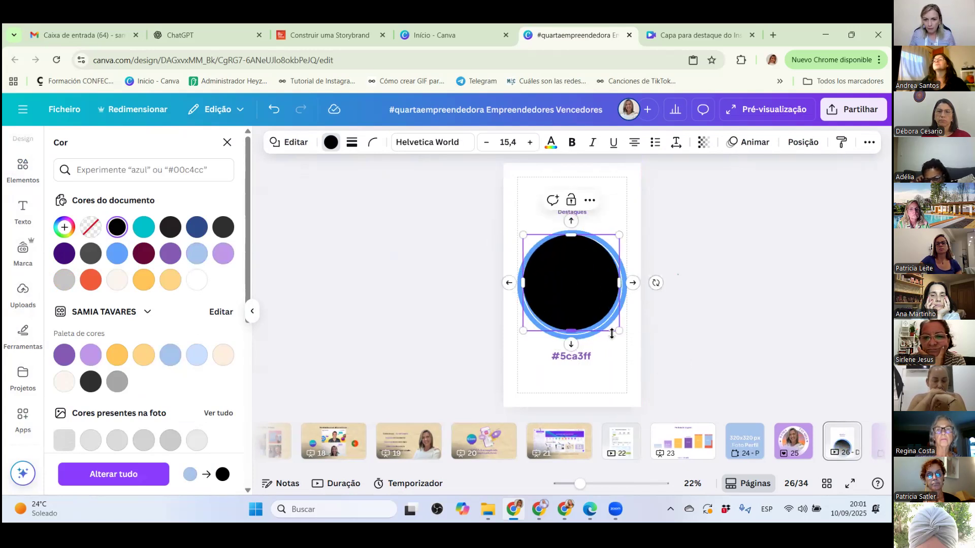
pyautogui.moveTo(618, 329); pyautogui.dragTo(616, 327)
pyautogui.moveTo(571, 276); pyautogui.dragTo(571, 271)
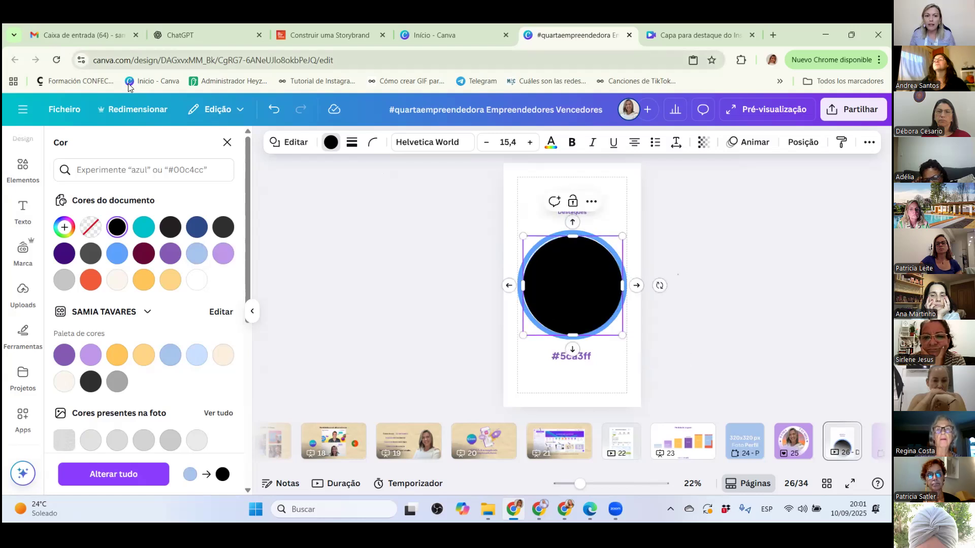
# Give the black circle a solid outline with a stroke thickness (Espessura do traço) of 5.
pyautogui.click(350, 144)
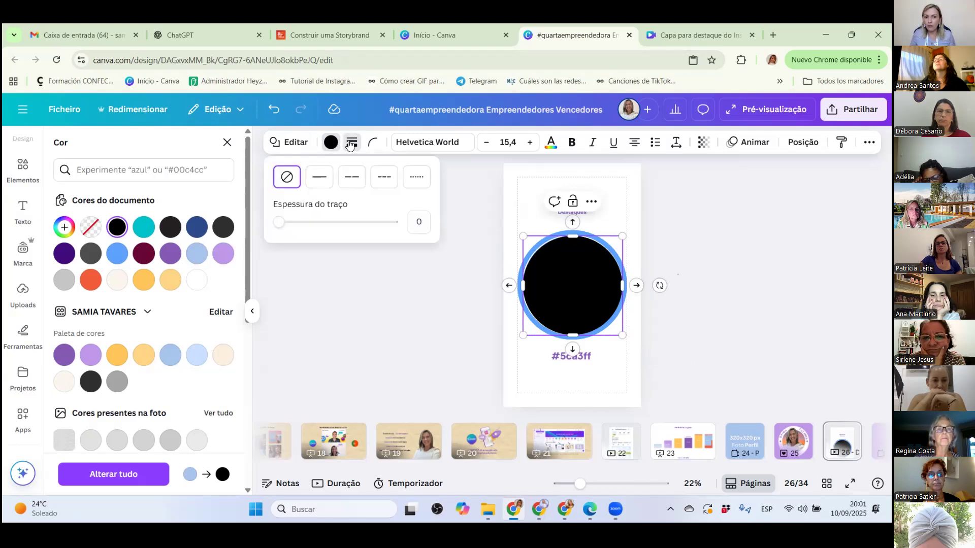
pyautogui.click(320, 178)
pyautogui.click(352, 179)
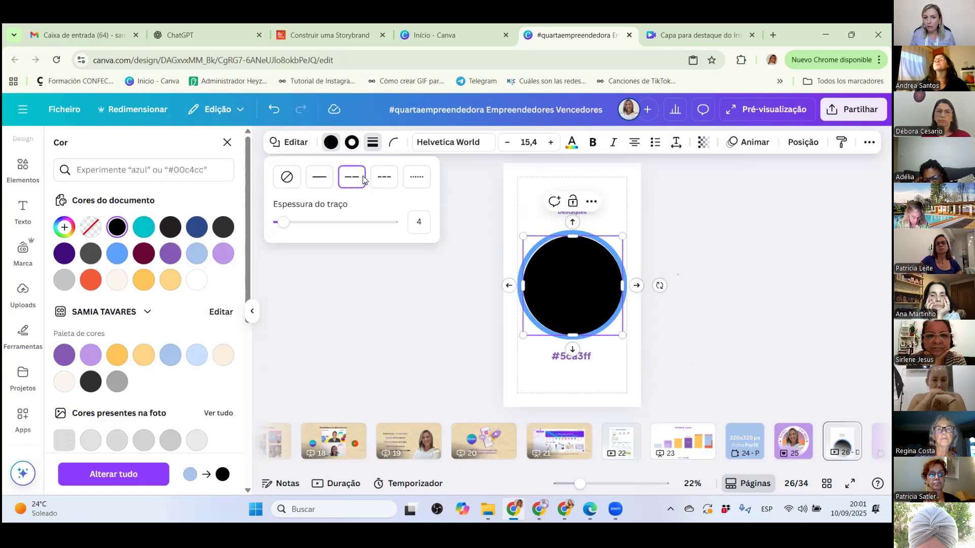
pyautogui.click(320, 177)
pyautogui.moveTo(414, 220); pyautogui.dragTo(420, 218)
pyautogui.write('5')
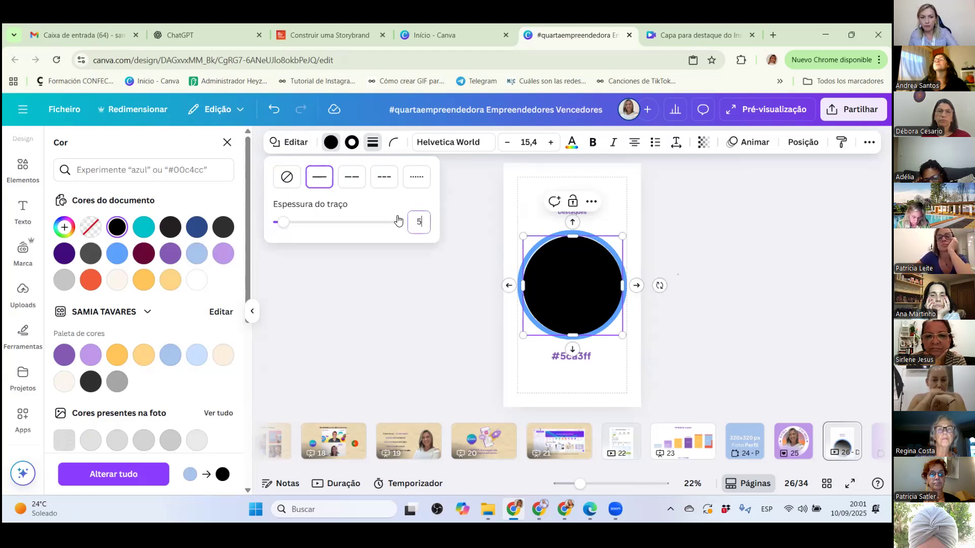
pyautogui.click(564, 274)
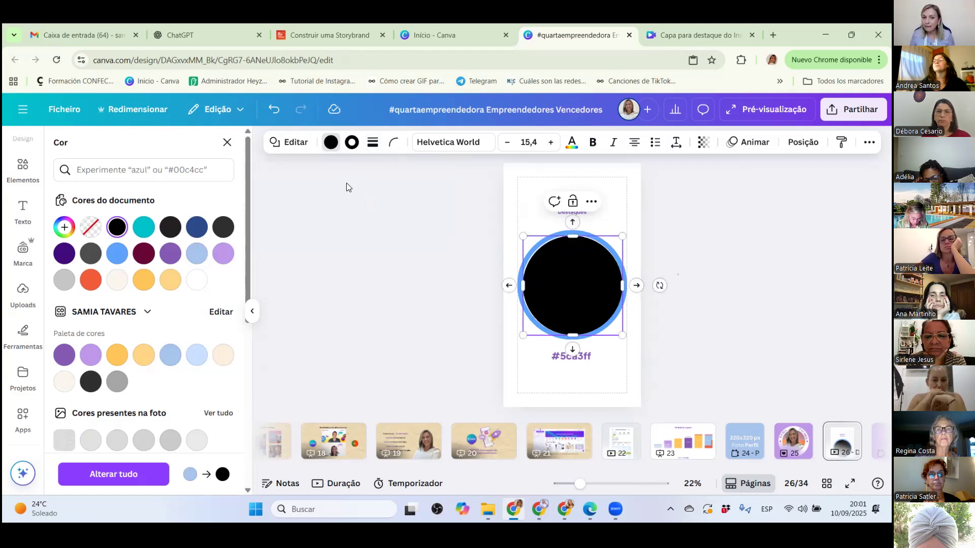
# Change the circle's outline colour to the document's yellow-orange and set the stroke thickness to 10.
pyautogui.click(352, 152)
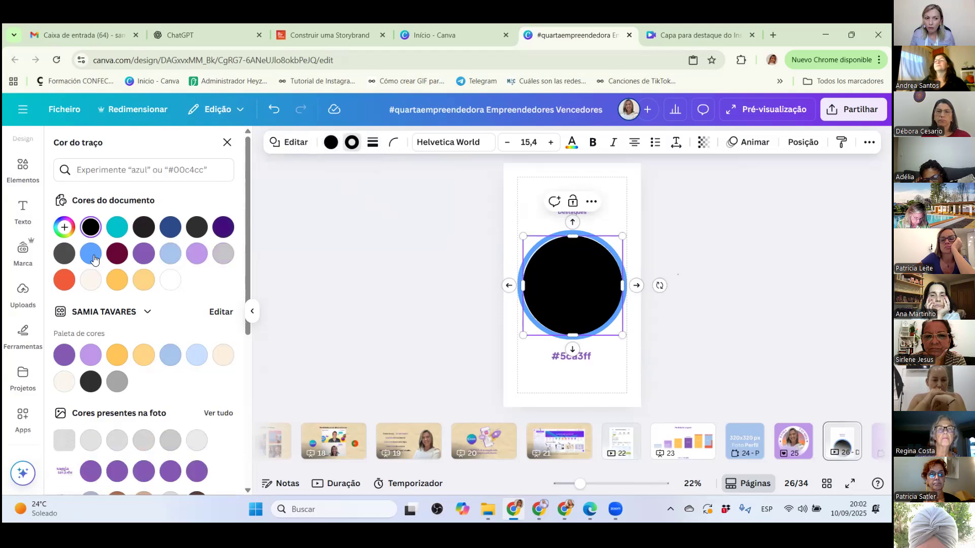
pyautogui.click(116, 280)
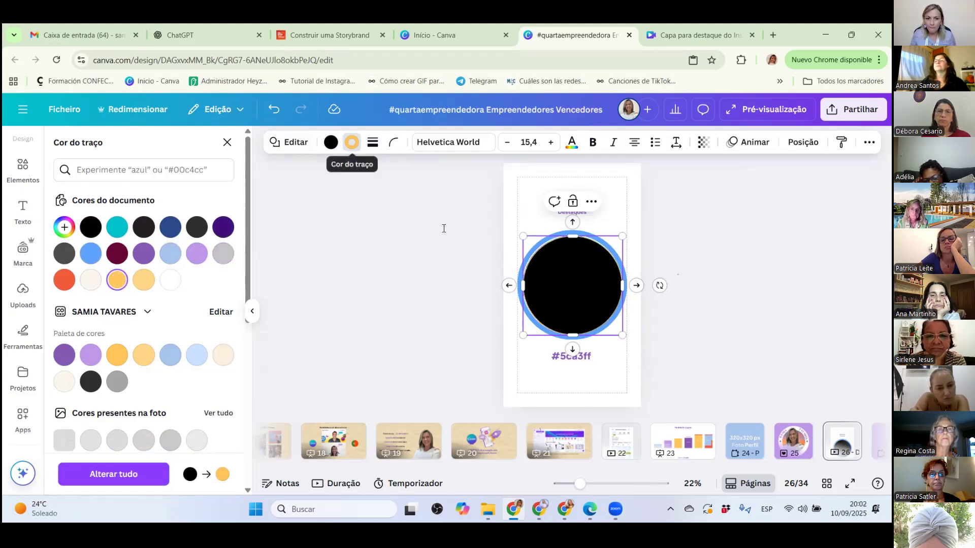
pyautogui.click(373, 143)
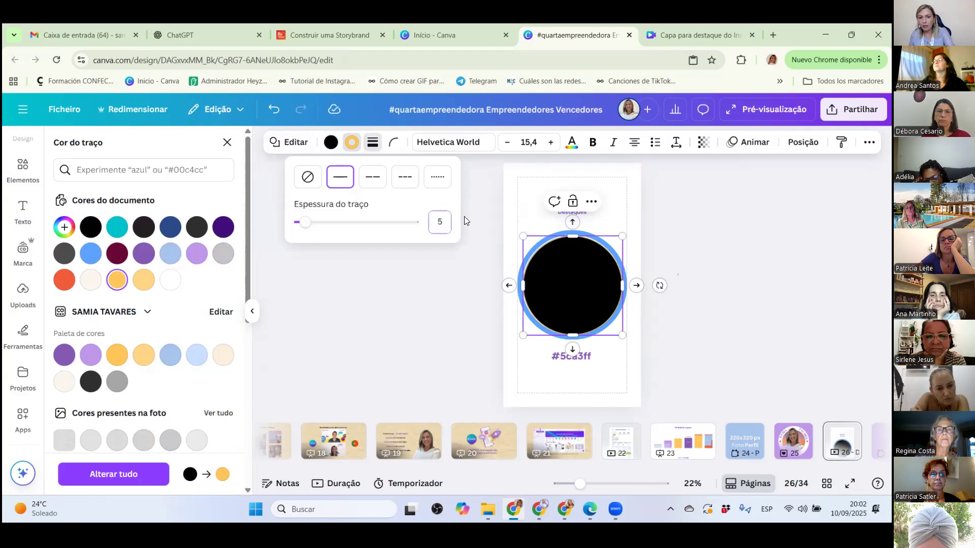
pyautogui.write('10')
pyautogui.press('Return')
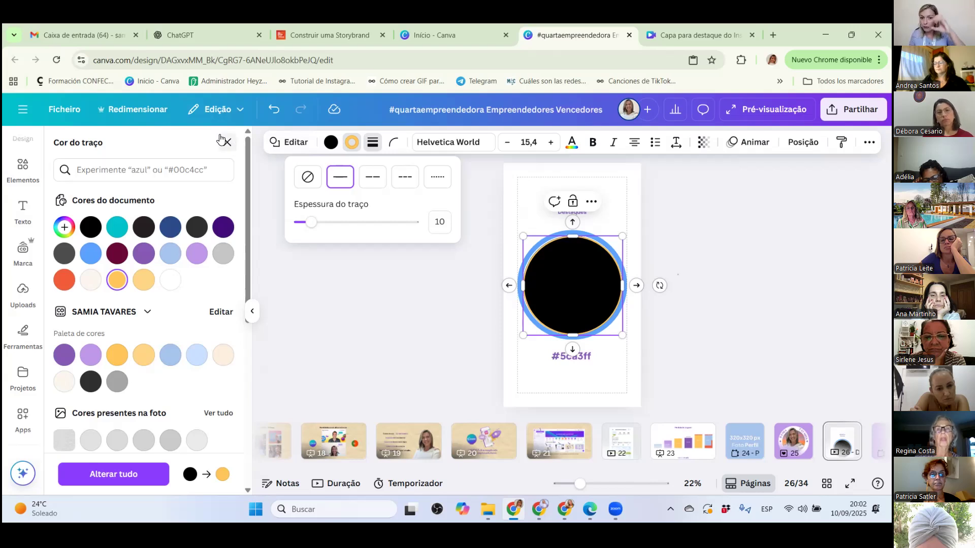
# Set the circle's fill to no colour (Sem cor) and move the remaining yellow-orange ring upward over the "400x400 px Destaques" text.
pyautogui.click(325, 143)
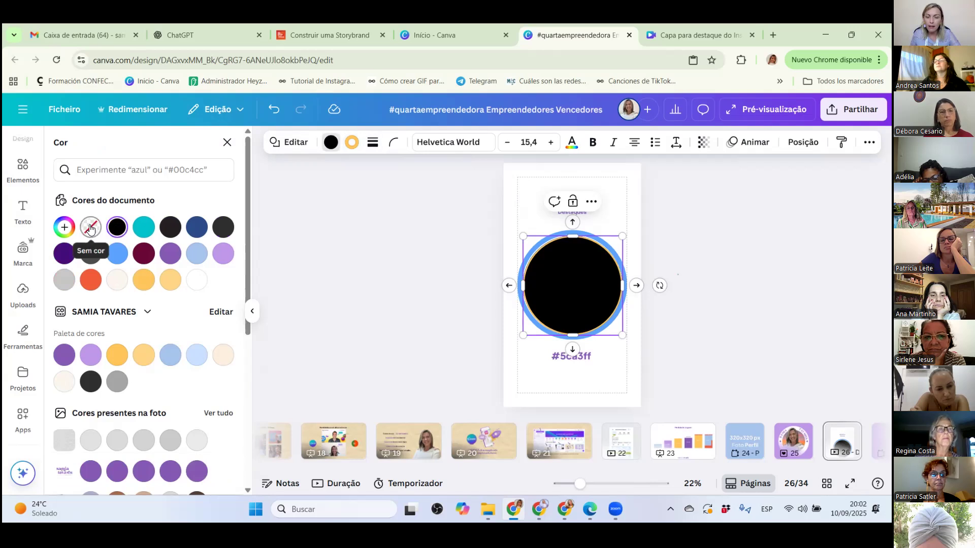
pyautogui.click(90, 229)
pyautogui.moveTo(592, 280); pyautogui.dragTo(594, 225)
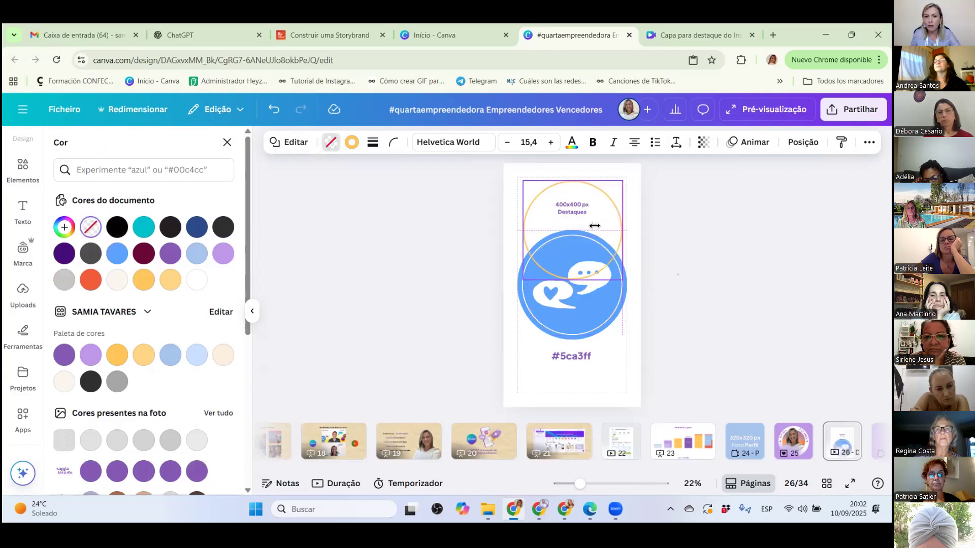
# Set the yellow-orange ring's stroke thickness to 22, then place the ring over the blue circle and enlarge it to fit just inside the edge.
pyautogui.click(351, 147)
pyautogui.click(372, 142)
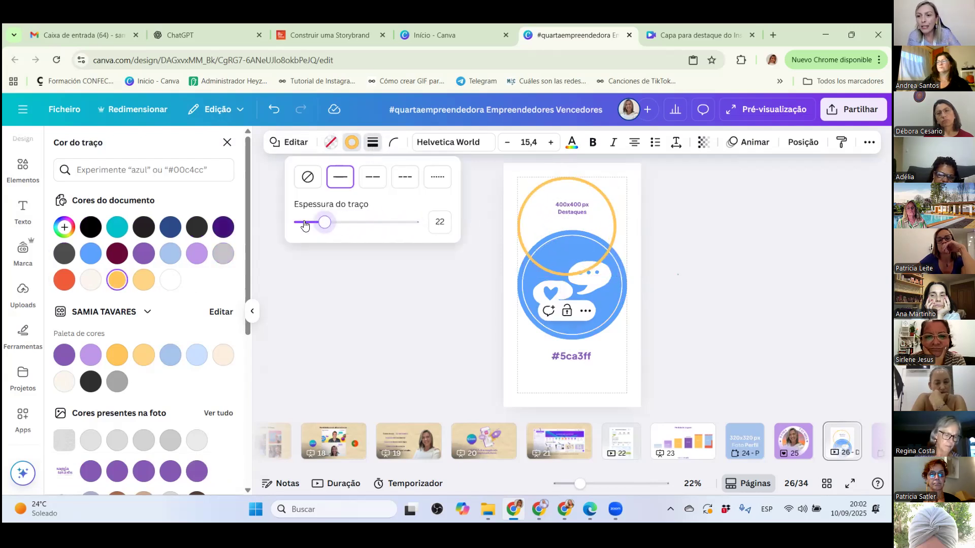
pyautogui.click(329, 230)
pyautogui.moveTo(550, 181)
pyautogui.mouseDown()
pyautogui.moveTo(557, 204)
pyautogui.moveTo(548, 195)
pyautogui.mouseUp()
pyautogui.moveTo(554, 241); pyautogui.dragTo(555, 244)
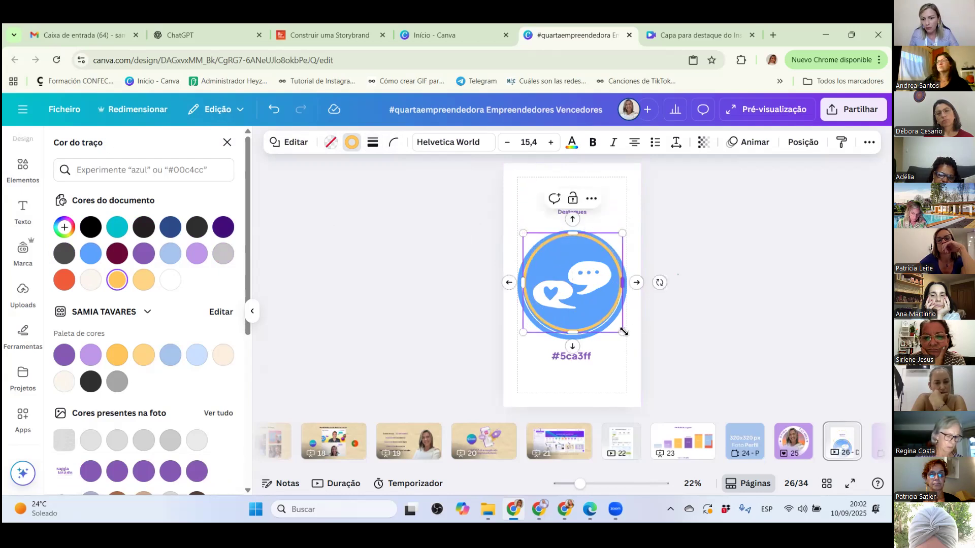
pyautogui.moveTo(623, 333); pyautogui.dragTo(603, 318)
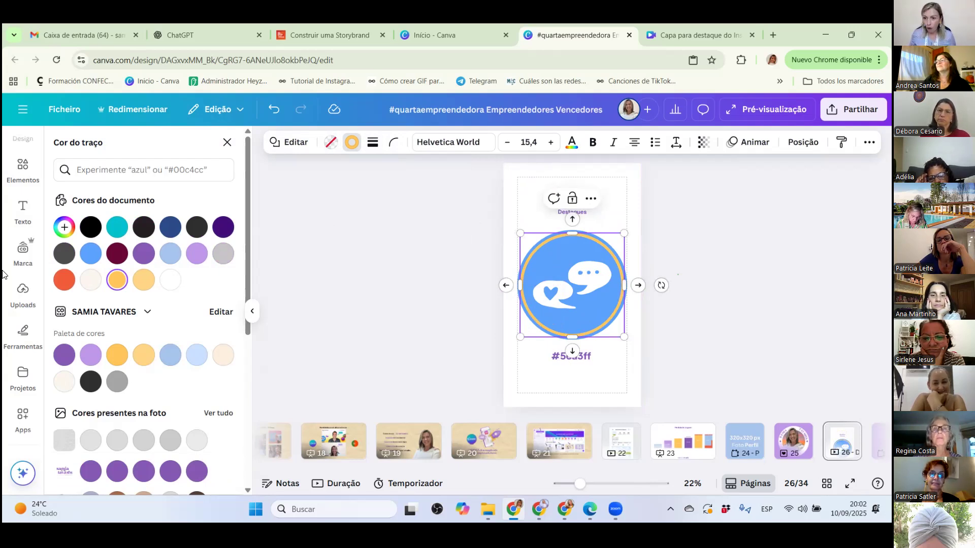
# Open the full Formas collection to show where lines and basic shapes are found.
pyautogui.click(21, 185)
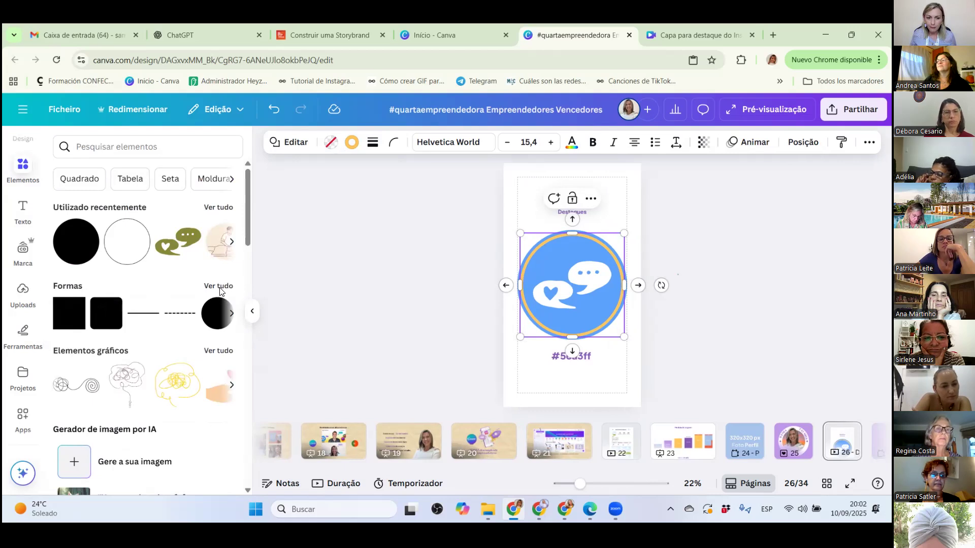
pyautogui.click(219, 287)
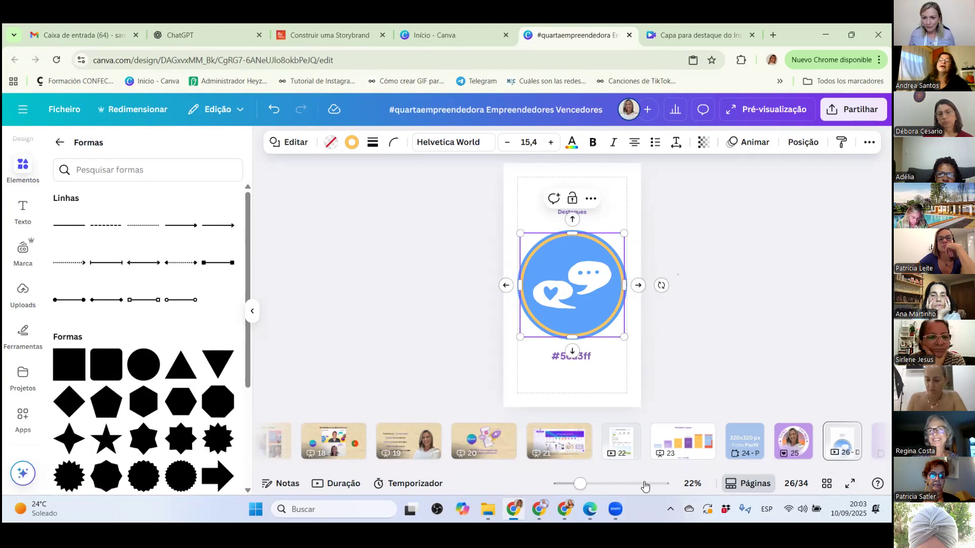
pyautogui.click(674, 338)
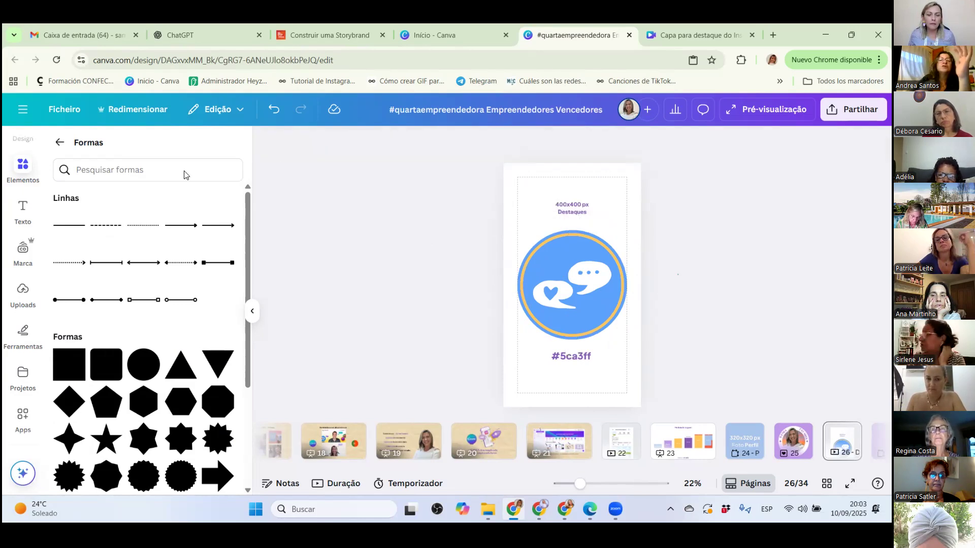
# Change the ring's outline colour to black (#000000).
pyautogui.click(550, 251)
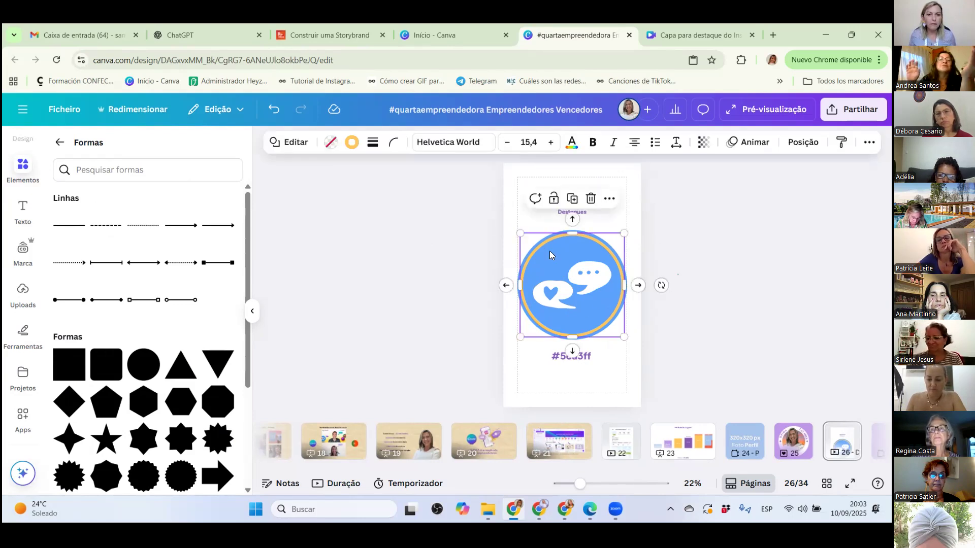
pyautogui.click(351, 142)
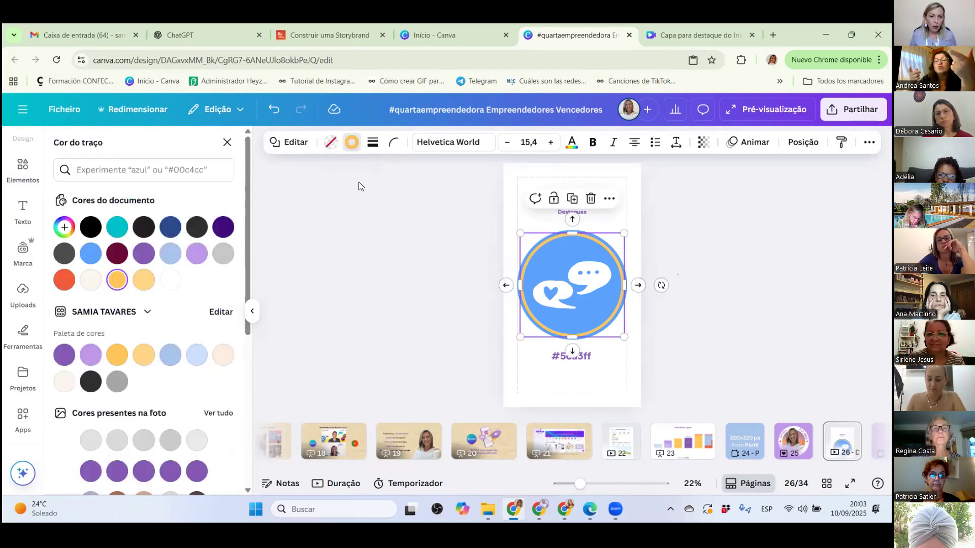
pyautogui.click(94, 232)
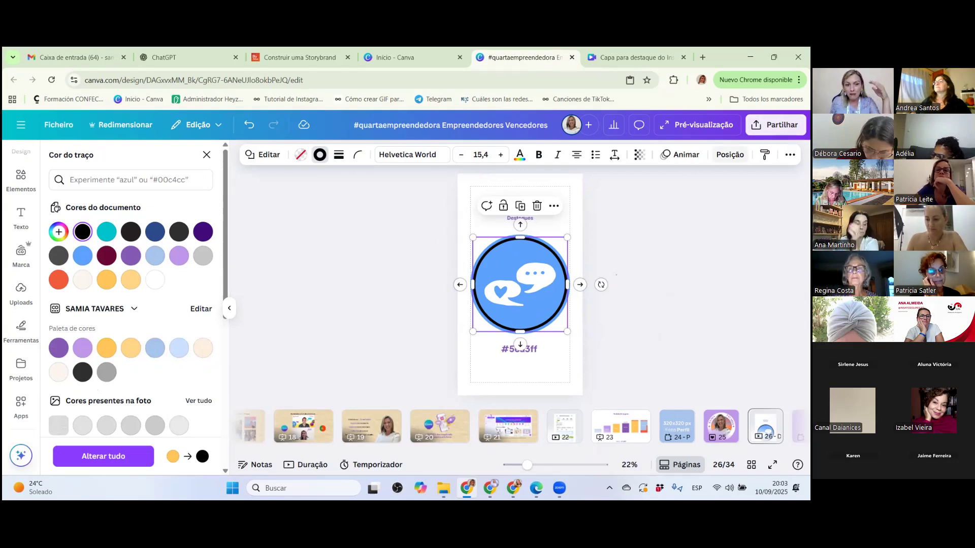
pyautogui.moveTo(521, 285); pyautogui.dragTo(519, 283)
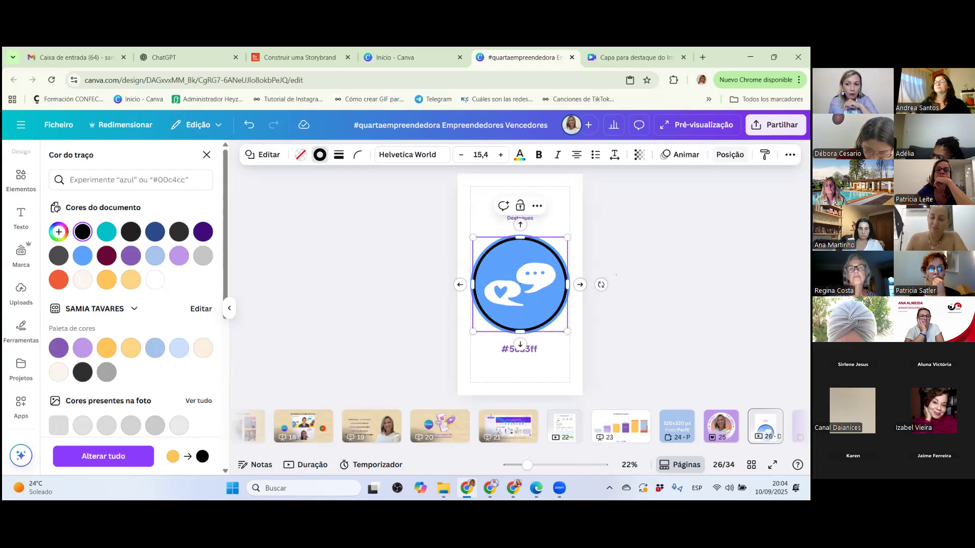
# Show the page's layers (Camadas) and move the white speech-bubble icon's layer above the black ring, nudging the icon slightly on the page.
pyautogui.click(320, 155)
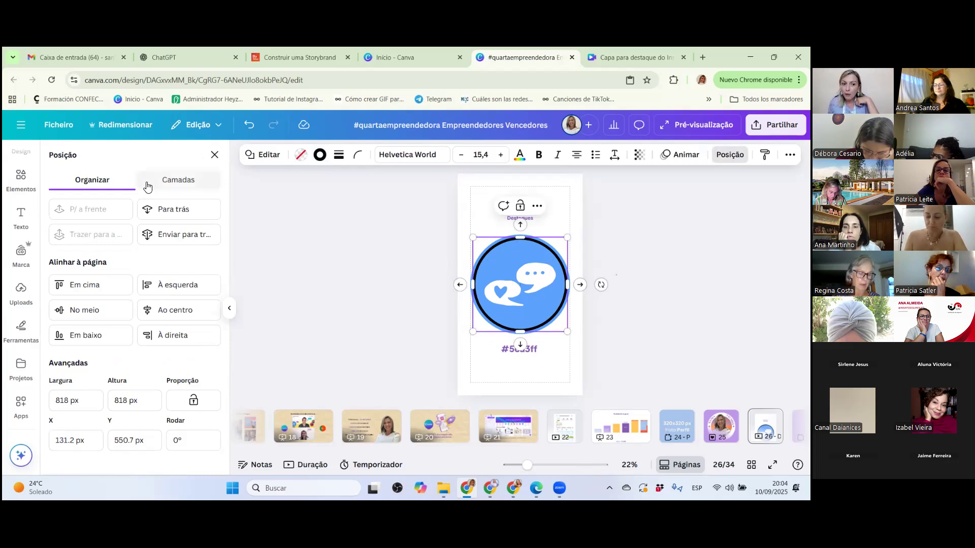
pyautogui.click(165, 184)
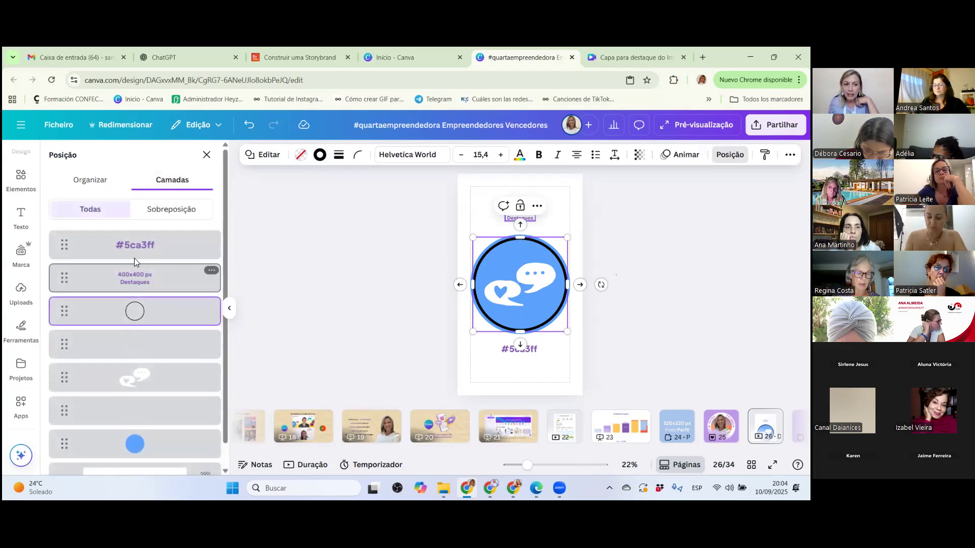
pyautogui.scroll(-1, 134, 308)
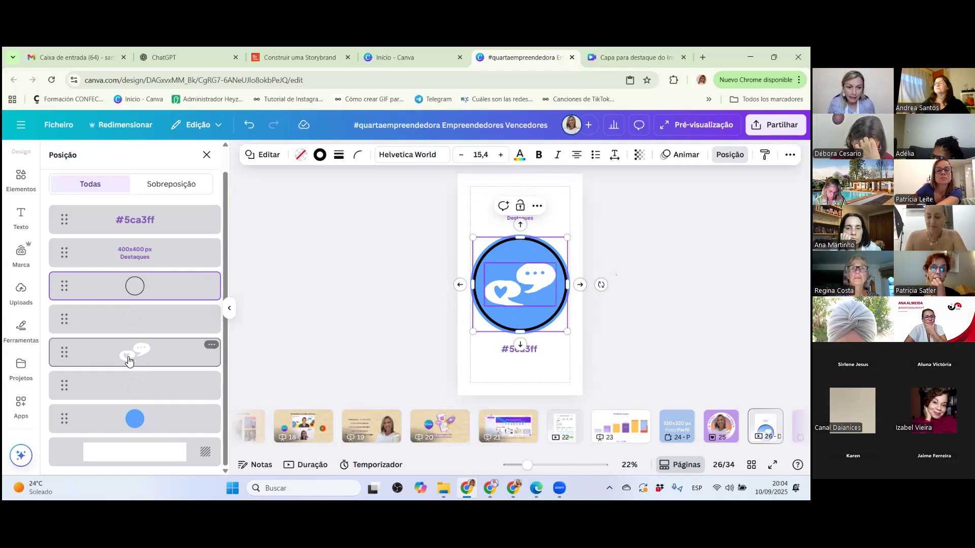
pyautogui.moveTo(126, 356); pyautogui.dragTo(127, 271)
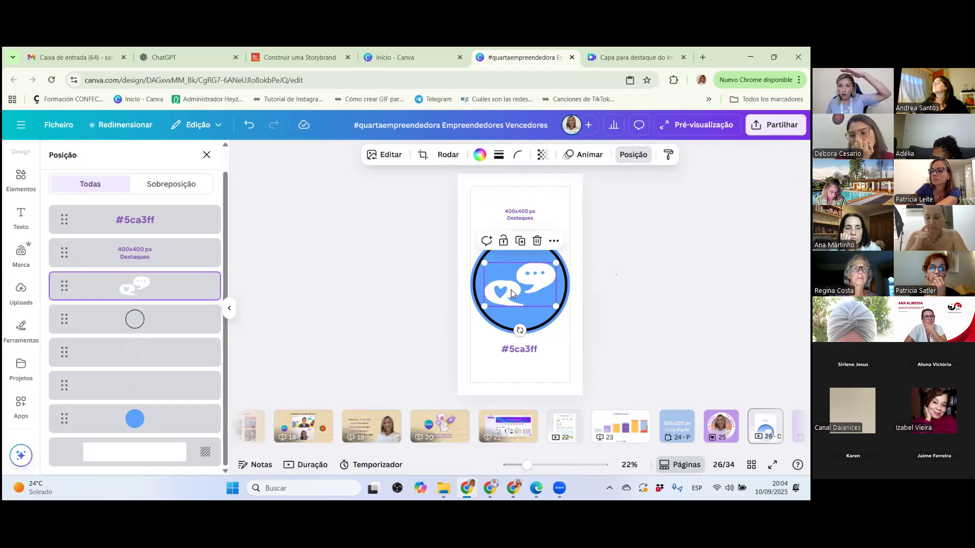
pyautogui.moveTo(510, 290)
pyautogui.mouseDown()
pyautogui.moveTo(528, 311)
pyautogui.moveTo(560, 281)
pyautogui.moveTo(498, 281)
pyautogui.moveTo(507, 287)
pyautogui.mouseUp()
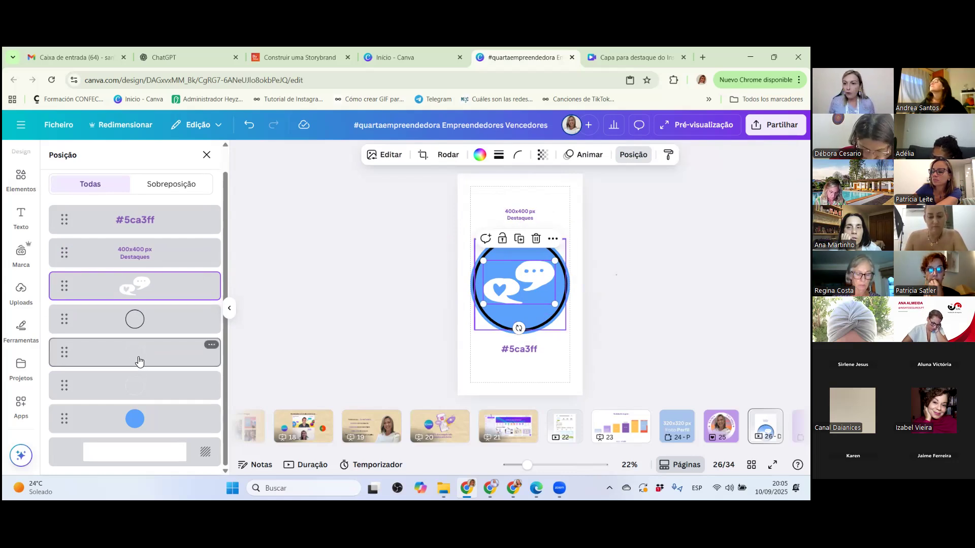
# Move the upper white circle outline's layer directly above the black ring's layer, then deselect it.
pyautogui.moveTo(139, 350); pyautogui.dragTo(136, 304)
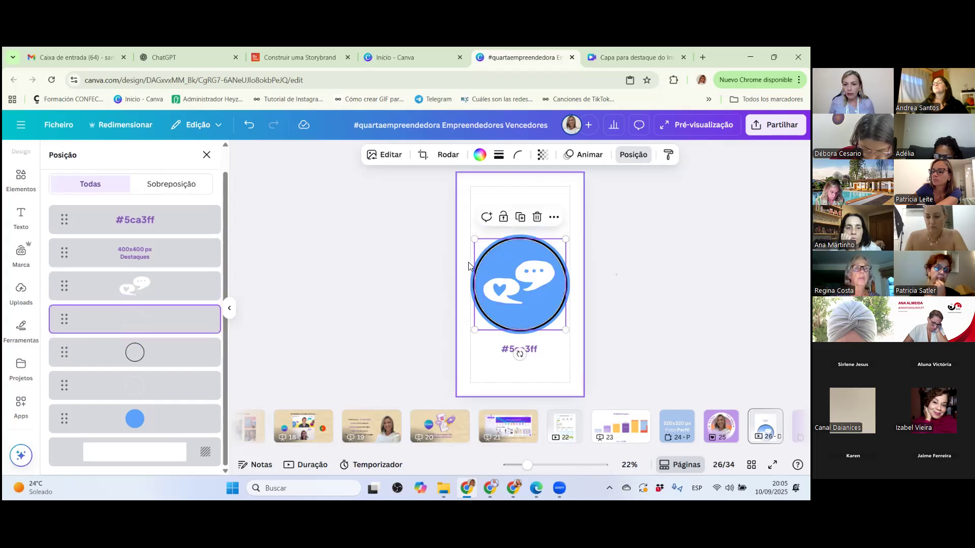
pyautogui.moveTo(508, 254)
pyautogui.mouseDown()
pyautogui.moveTo(508, 245)
pyautogui.moveTo(508, 254)
pyautogui.mouseUp()
pyautogui.click(508, 253)
pyautogui.click(381, 228)
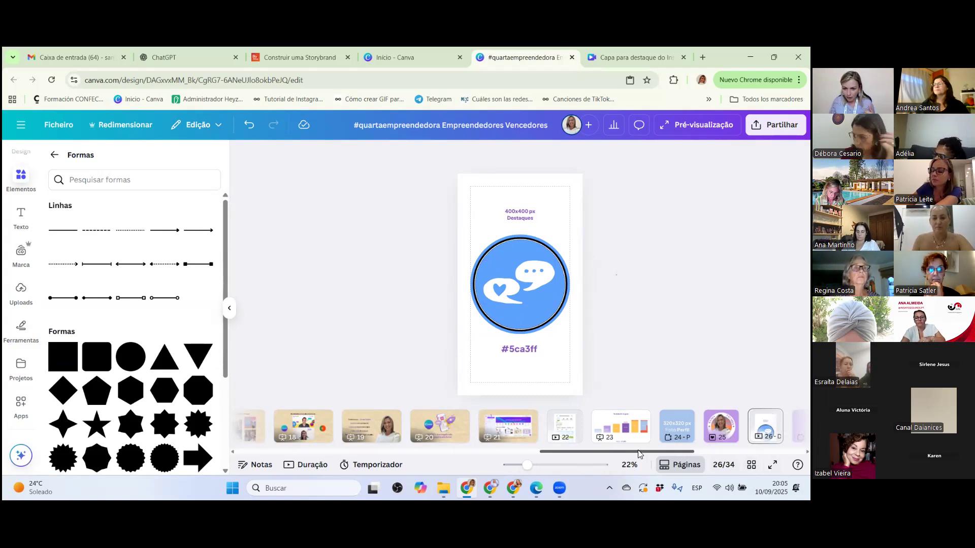
# Show page 27 with the 1080x1080 px (1:1) format and page 28 with the 1080x1350 px (4:5) format.
pyautogui.hscroll(5, 559, 437)
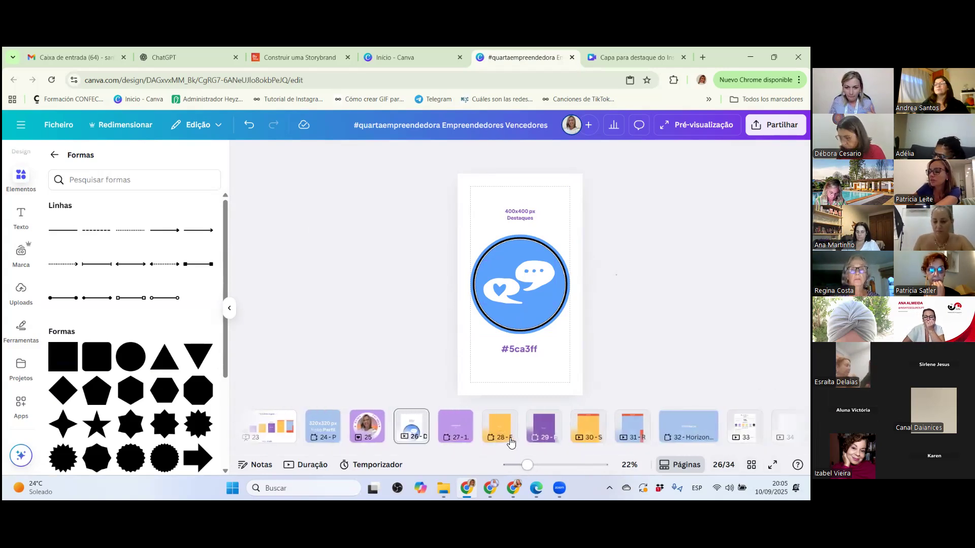
pyautogui.rightClick(454, 429)
pyautogui.click(558, 410)
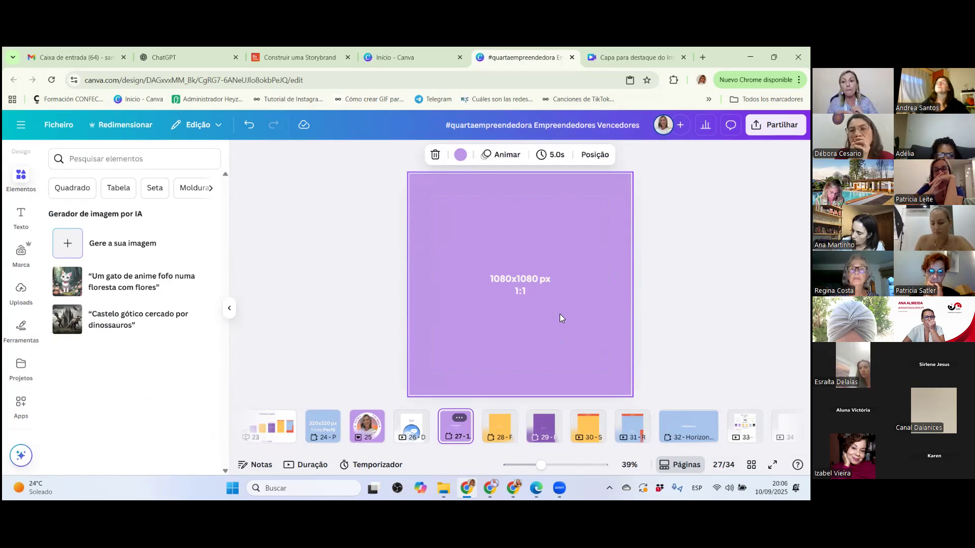
pyautogui.click(500, 419)
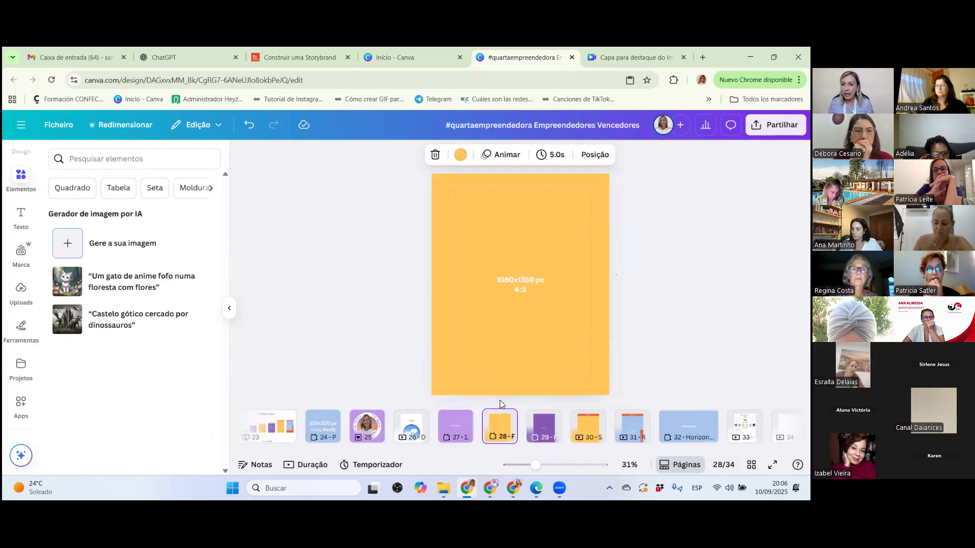
pyautogui.click(506, 189)
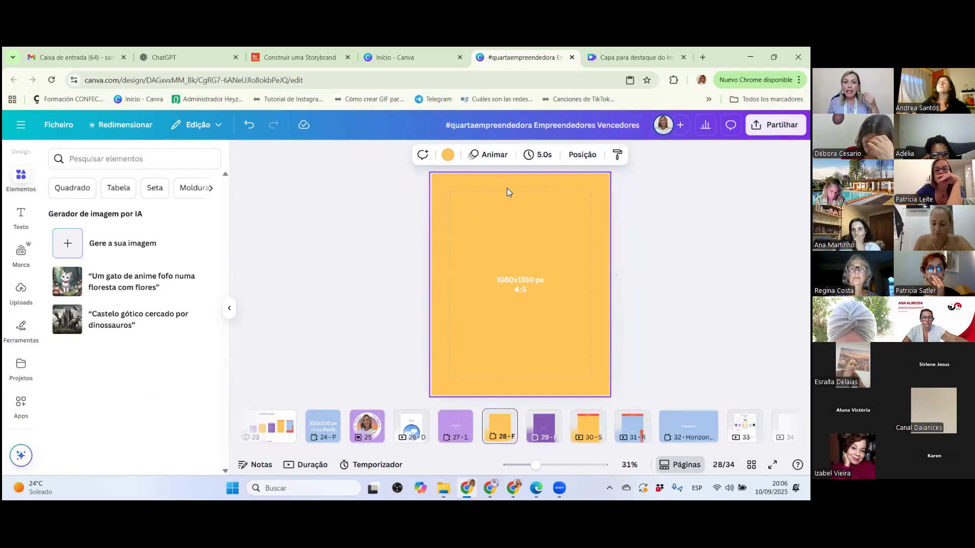
# From the Canva home page, create a blank Post para Instagram (4:5) design in the Redes sociais category and view its file details.
pyautogui.click(373, 60)
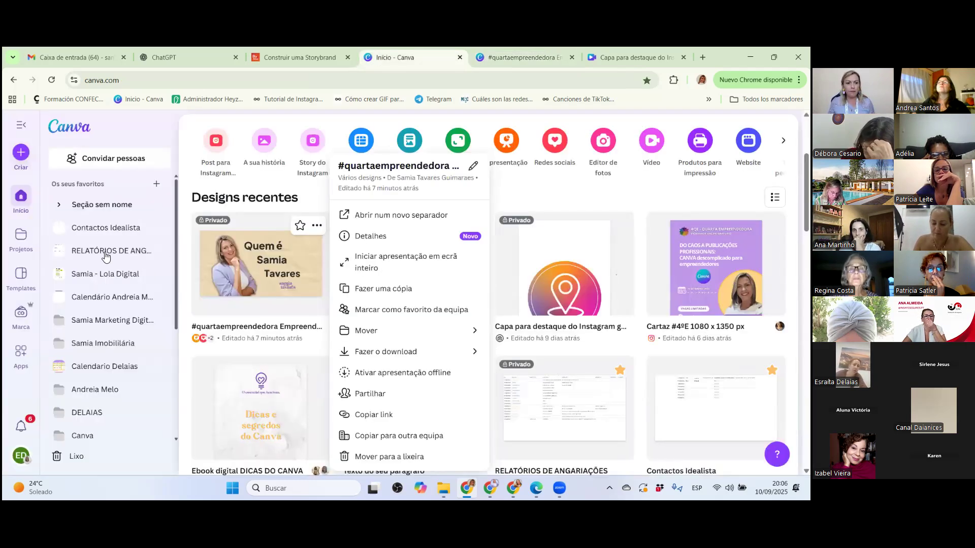
pyautogui.click(189, 136)
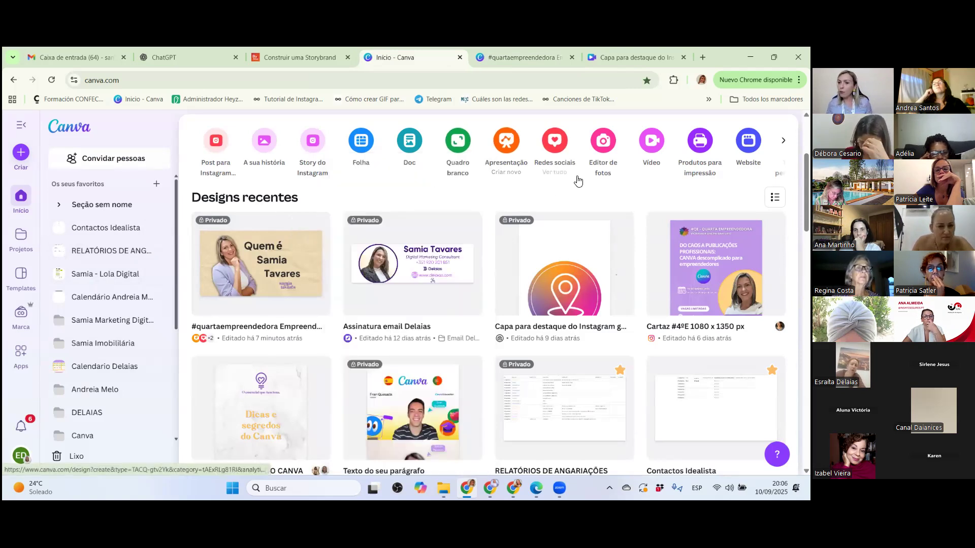
pyautogui.click(554, 145)
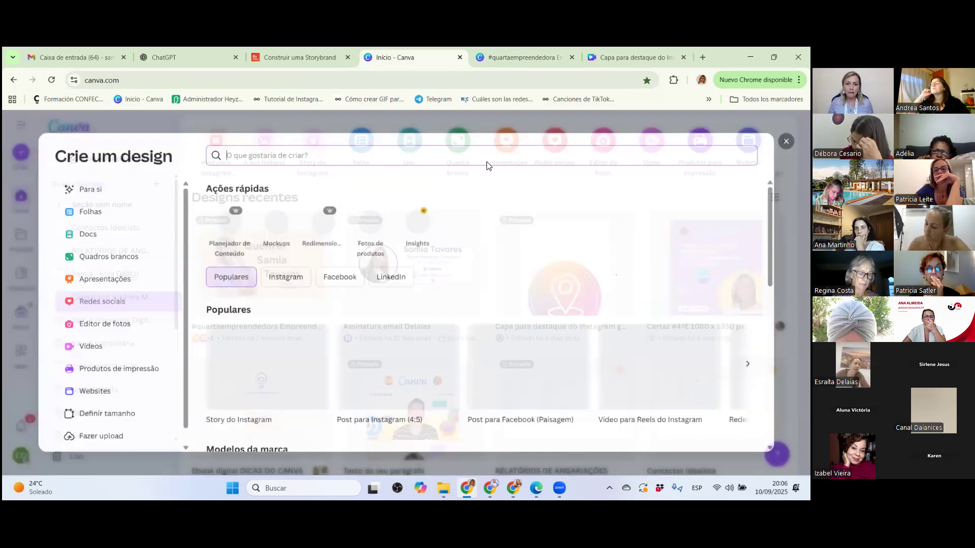
pyautogui.scroll(-1, 262, 389)
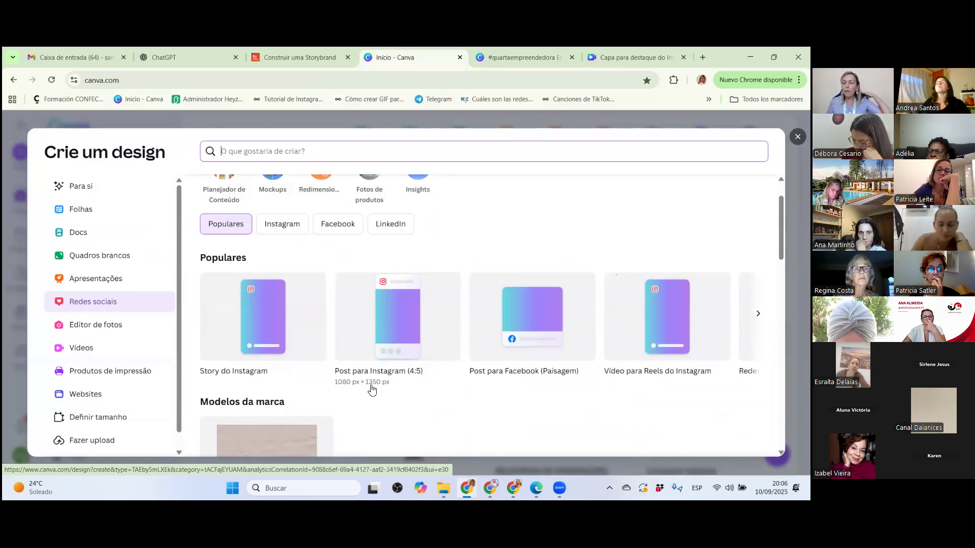
pyautogui.click(397, 324)
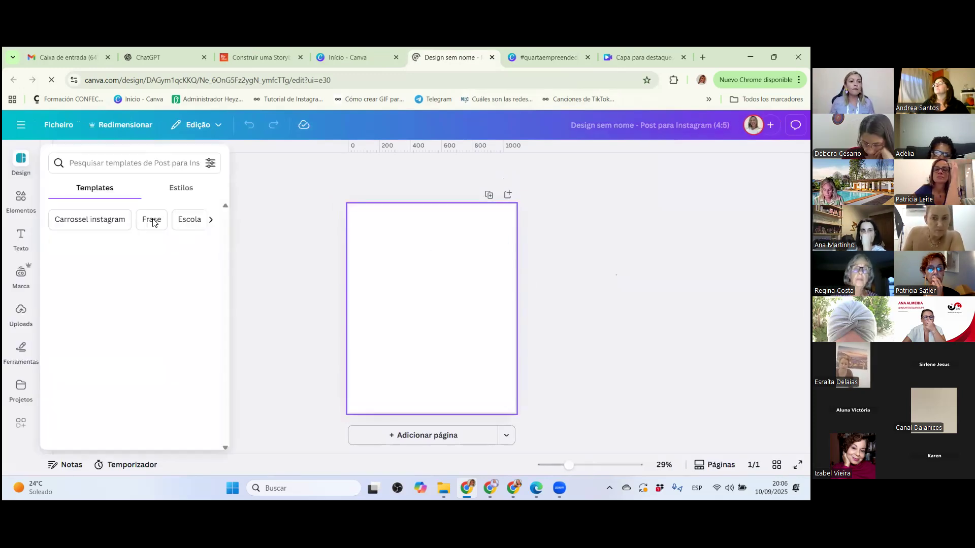
pyautogui.click(65, 124)
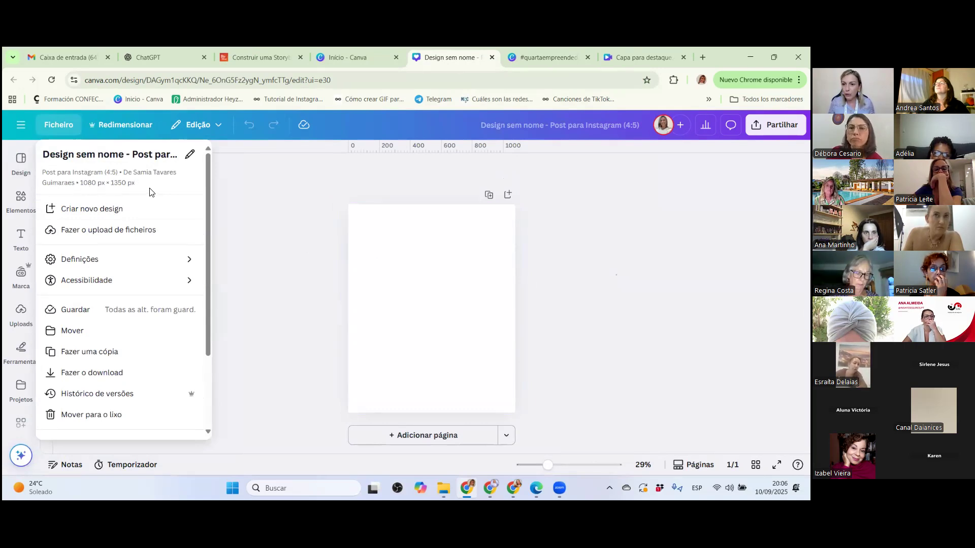
pyautogui.click(524, 131)
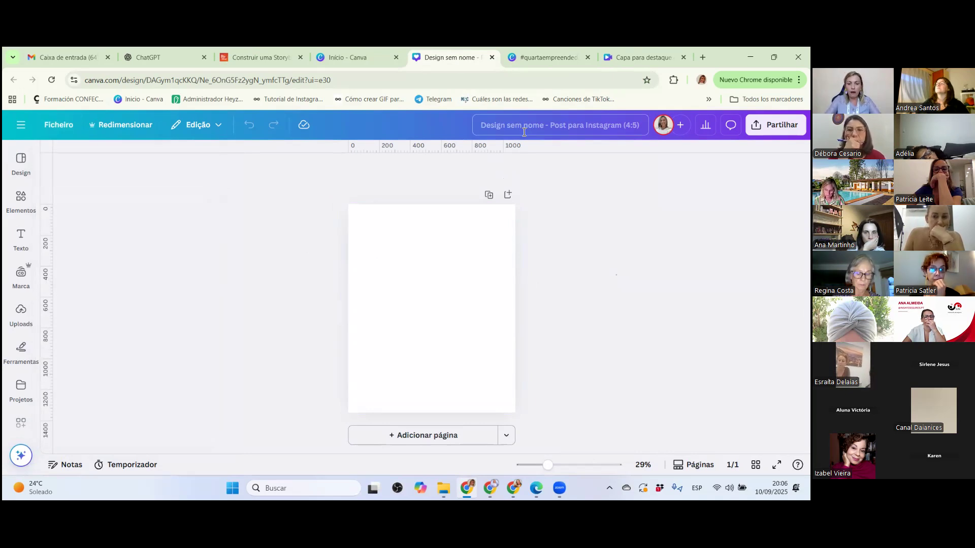
pyautogui.write('rta')
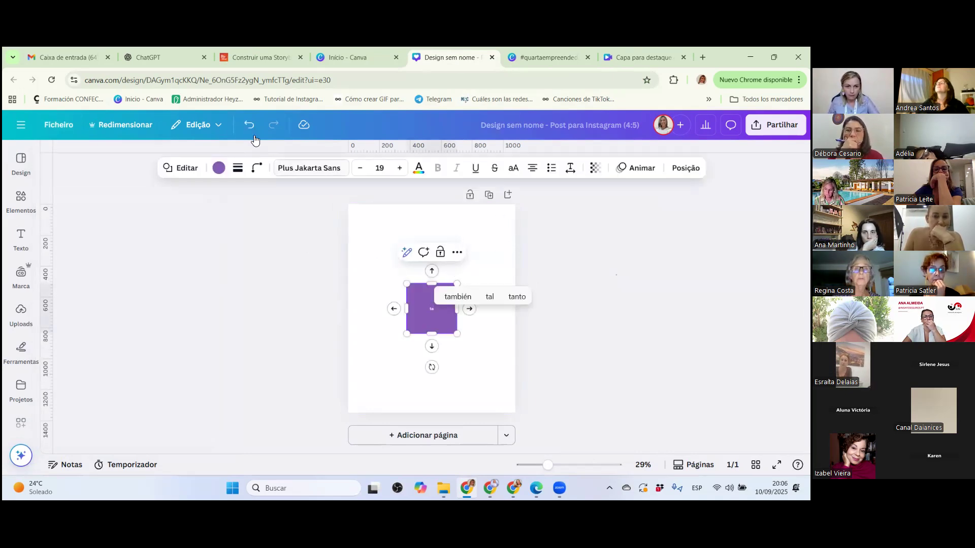
pyautogui.click(248, 125)
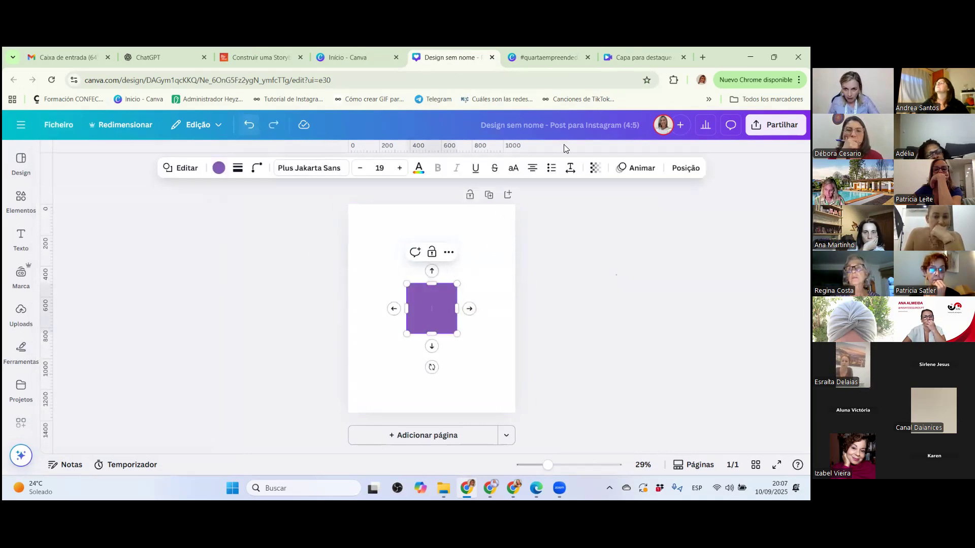
# Rename the new design as "Quarta Empreendedora".
pyautogui.click(581, 127)
pyautogui.write('Quar')
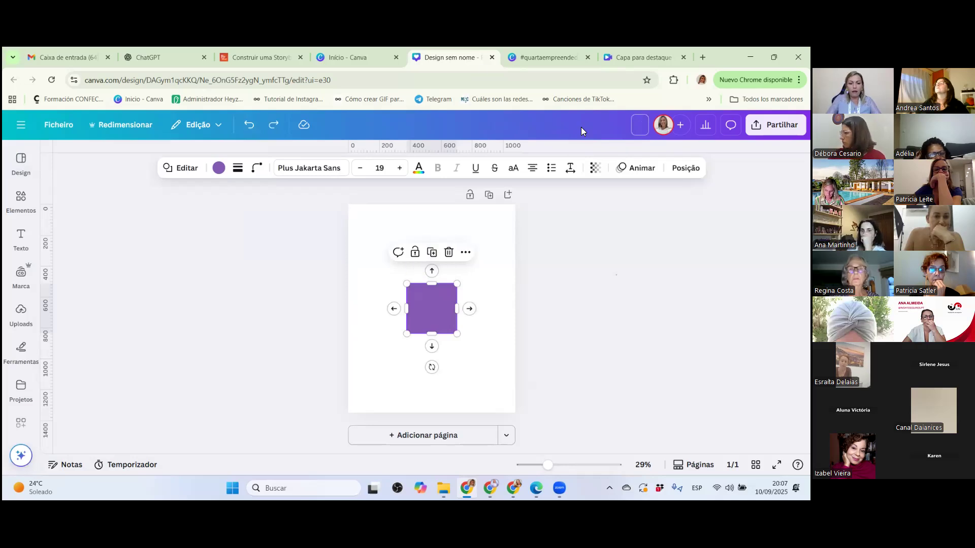
pyautogui.write('ta Empree')
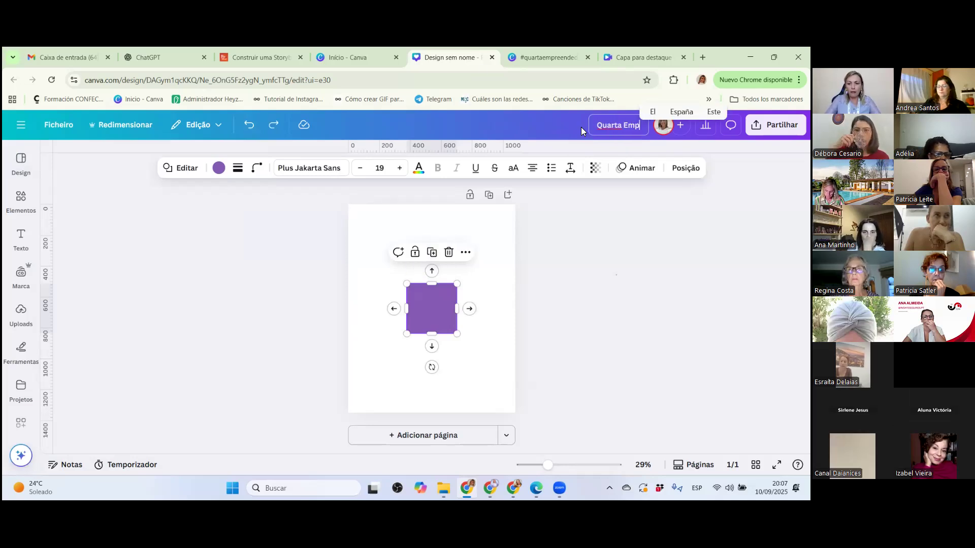
pyautogui.write('ndedora')
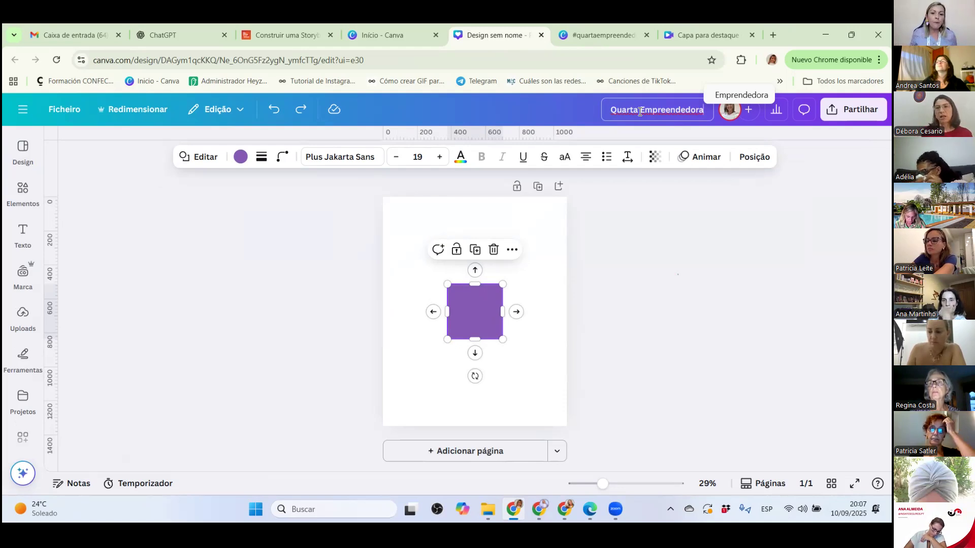
pyautogui.click(496, 293)
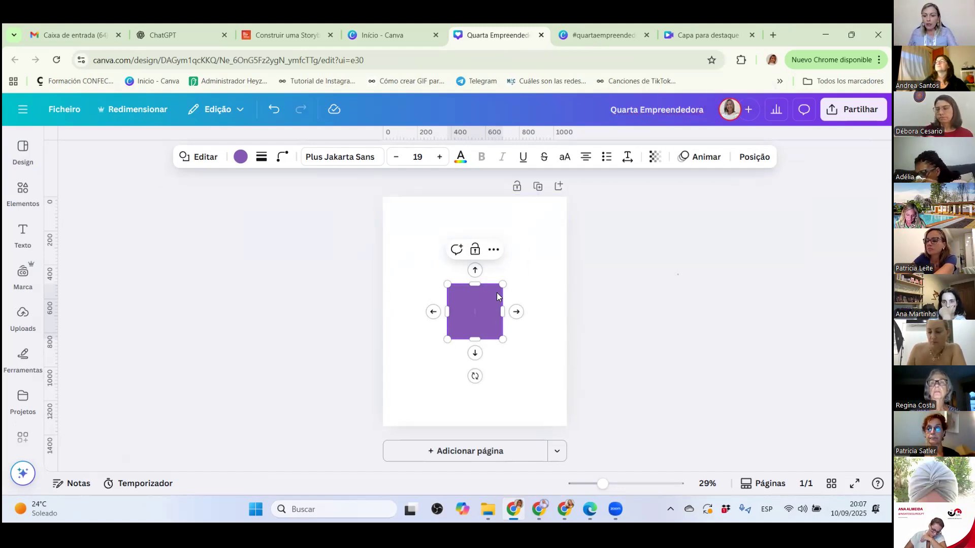
pyautogui.click(529, 279)
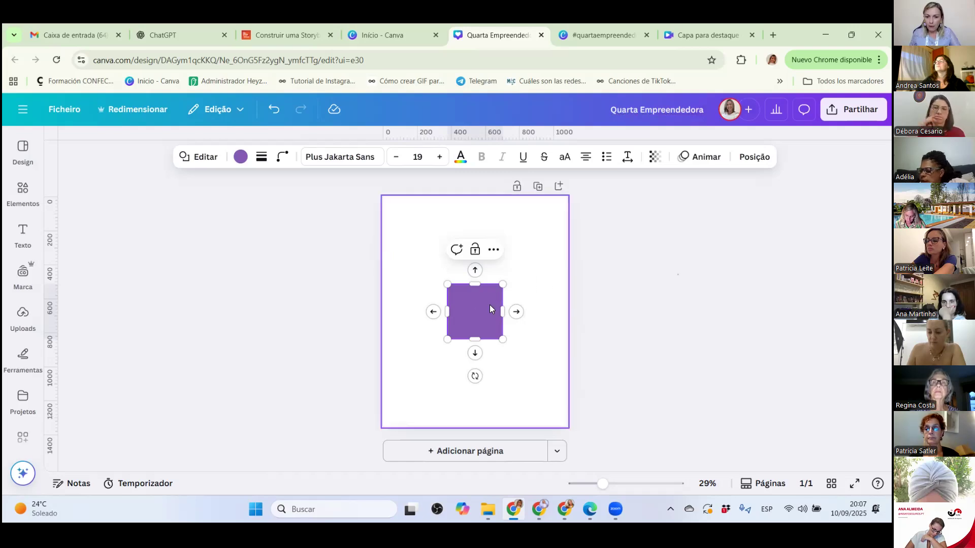
# Delete the purple square from the post's page.
pyautogui.click(478, 308)
pyautogui.press('Delete')
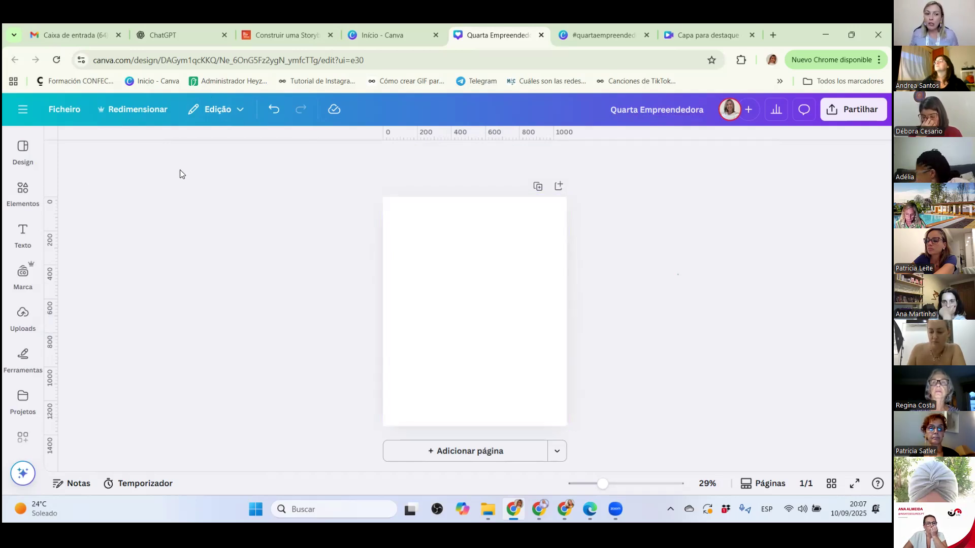
# Search the Instagram post design templates for "brigadeiro".
pyautogui.click(13, 150)
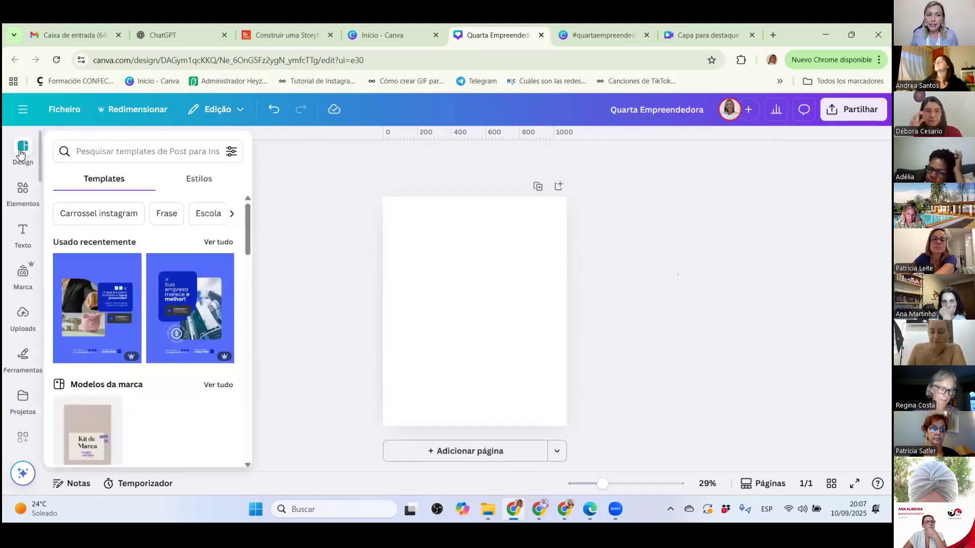
pyautogui.click(110, 150)
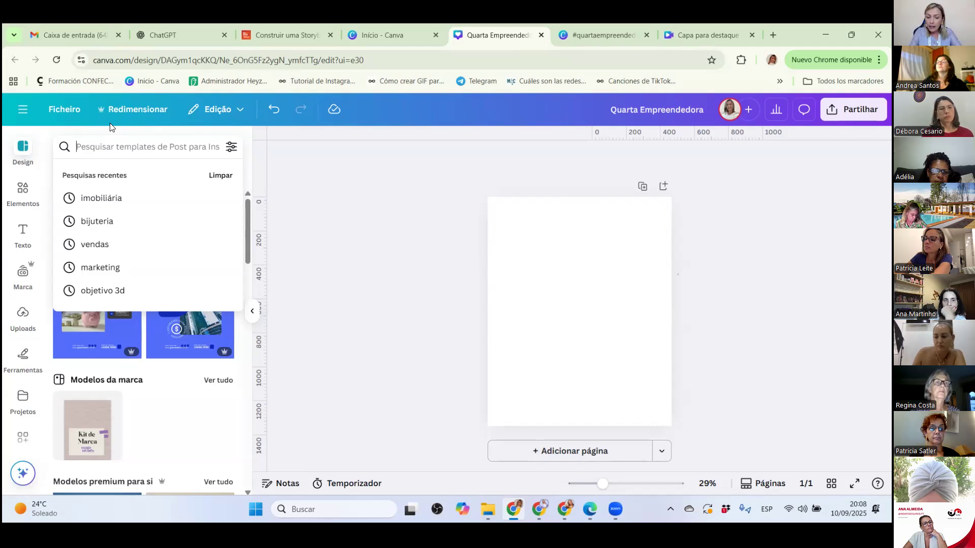
pyautogui.write('flo')
pyautogui.press('BackSpace')
pyautogui.press('BackSpace')
pyautogui.press('BackSpace')
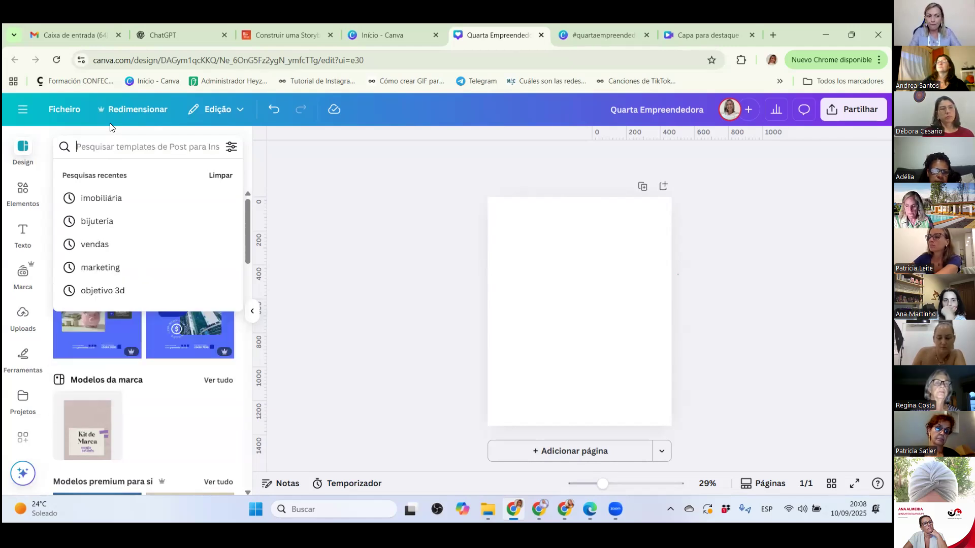
pyautogui.write('mulh')
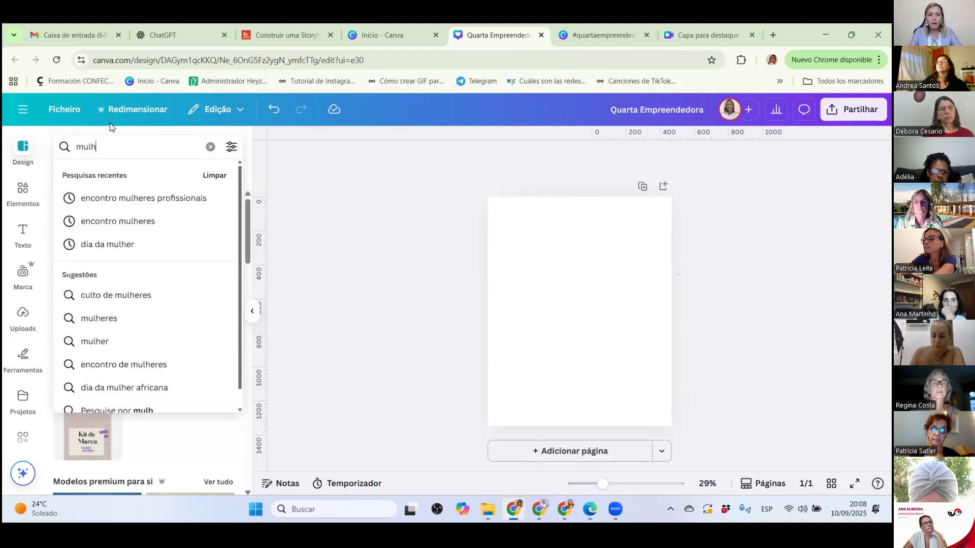
pyautogui.press('BackSpace')
pyautogui.press('BackSpace')
pyautogui.press('BackSpace')
pyautogui.press('BackSpace')
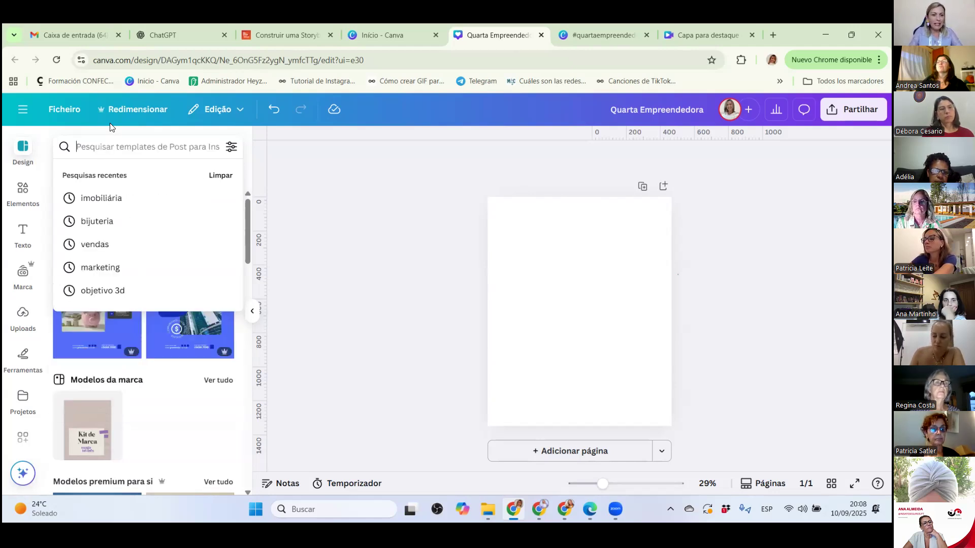
pyautogui.write('brigadeiro')
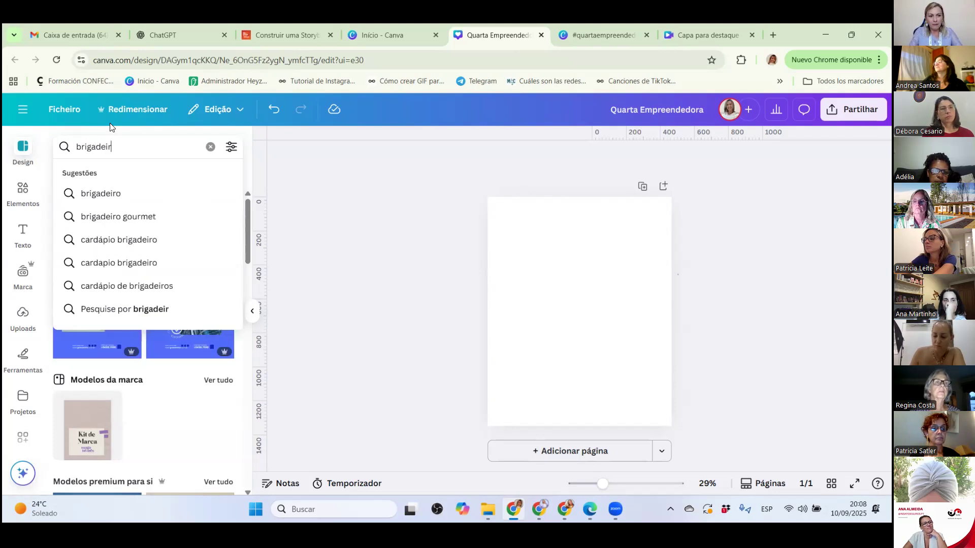
pyautogui.press('Return')
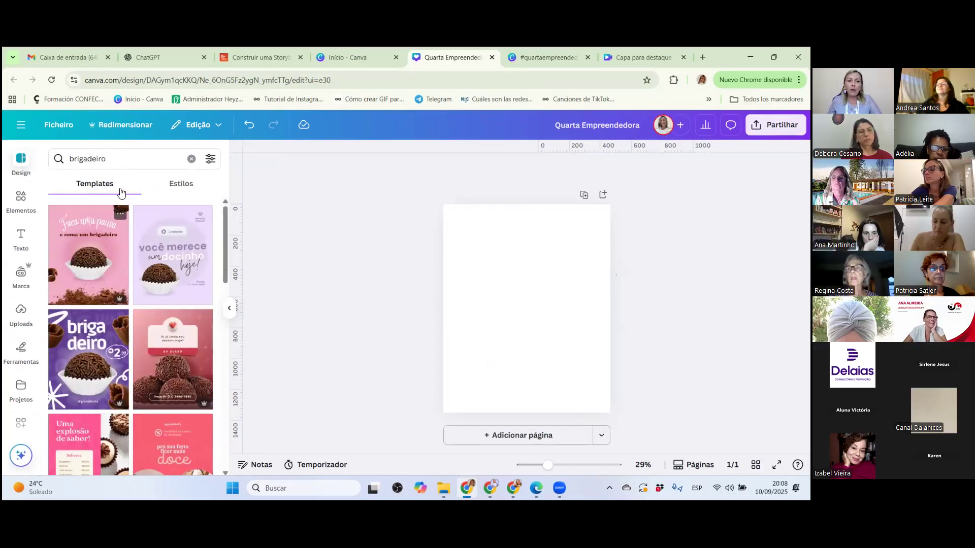
# Browse the brigadeiro templates and apply the lilac "você merece um docinho hoje!" template to the blank page.
pyautogui.scroll(-3, 98, 274)
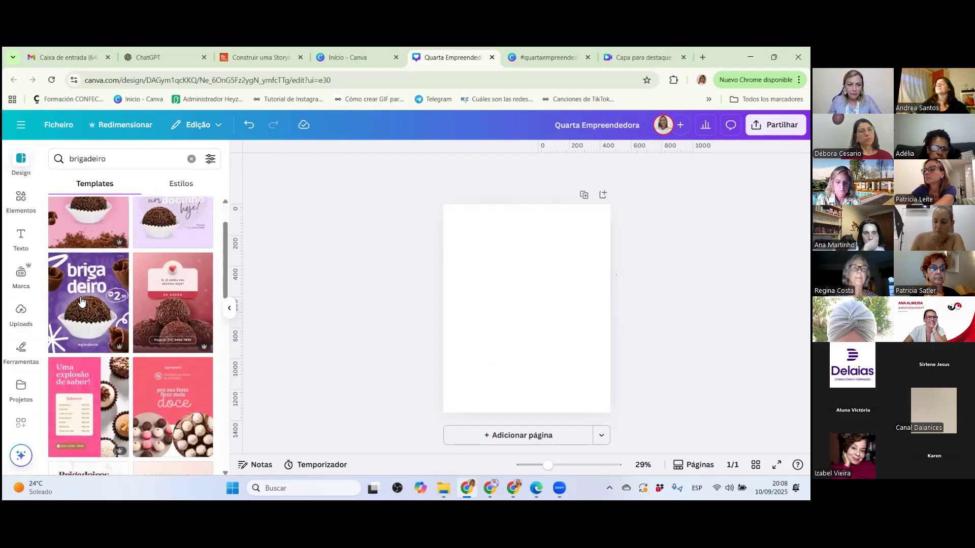
pyautogui.scroll(-2, 80, 322)
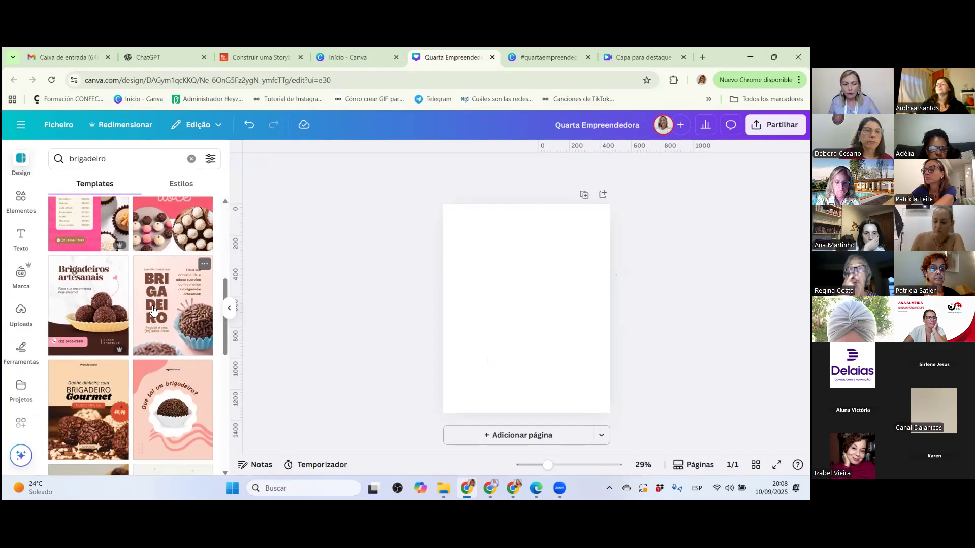
pyautogui.scroll(-1, 141, 315)
pyautogui.scroll(-2, 141, 315)
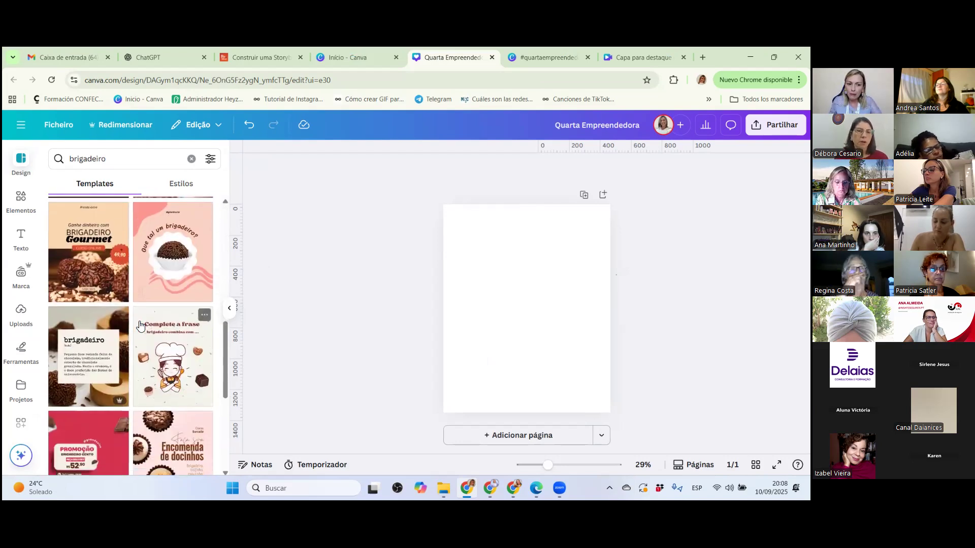
pyautogui.scroll(5, 142, 322)
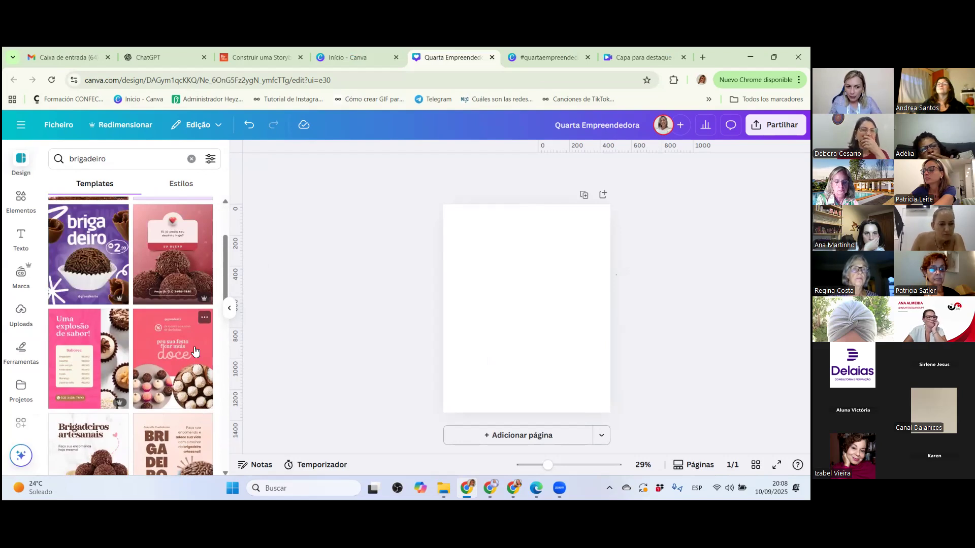
pyautogui.scroll(2, 183, 345)
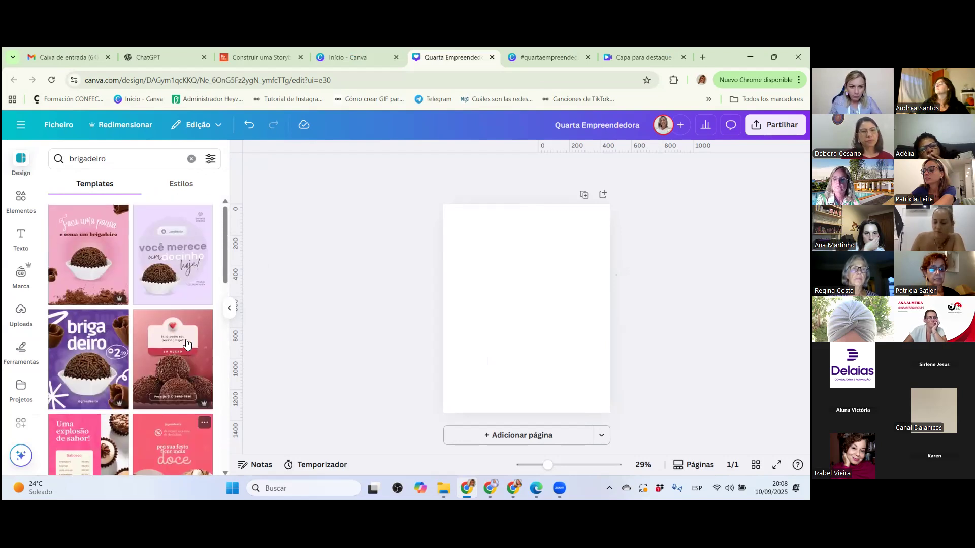
pyautogui.click(170, 238)
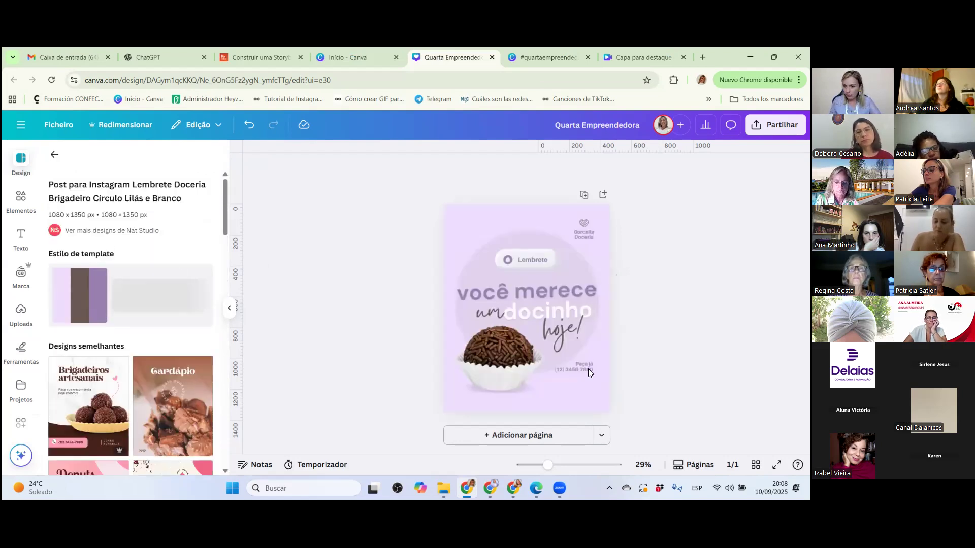
pyautogui.click(601, 333)
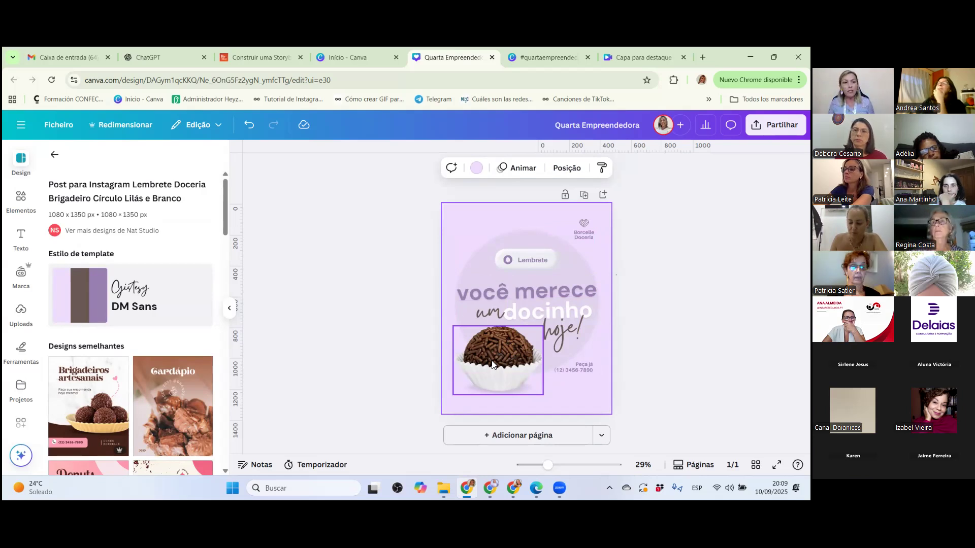
# Search the elements library for "brigadeiro" and show all of the matching photos.
pyautogui.click(21, 198)
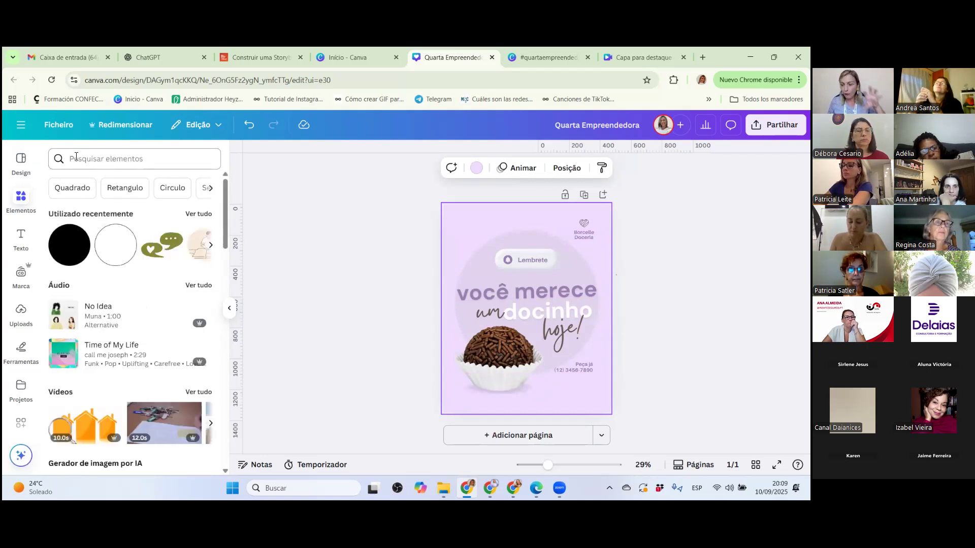
pyautogui.click(90, 183)
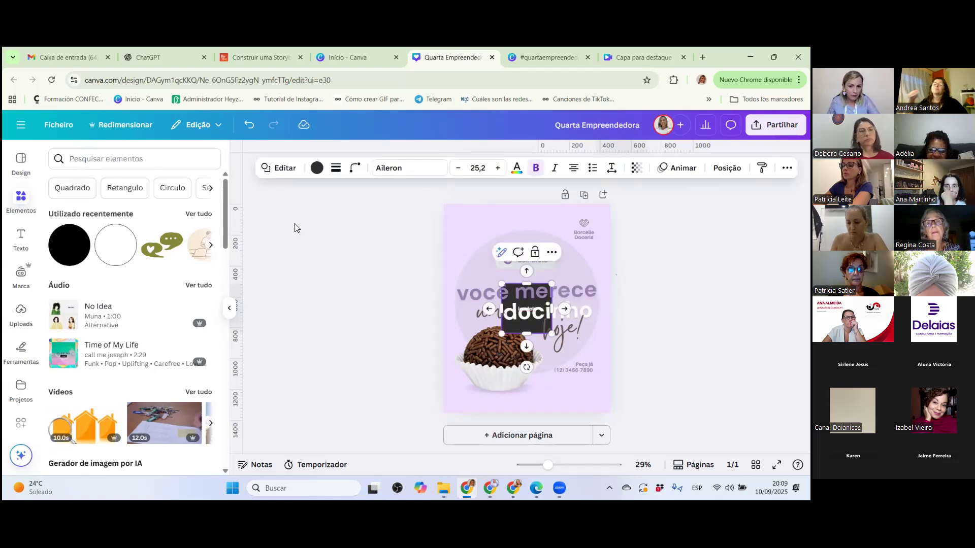
pyautogui.click(248, 125)
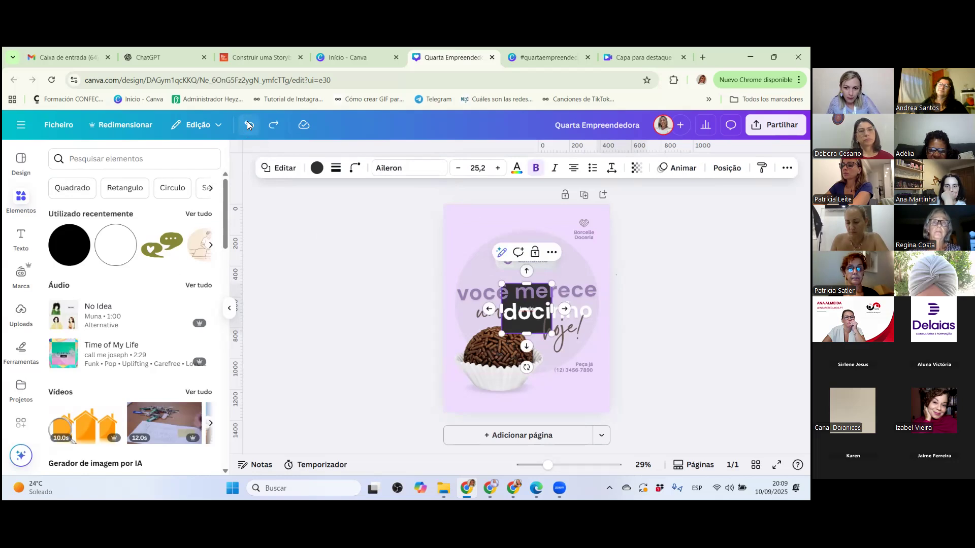
pyautogui.click(115, 155)
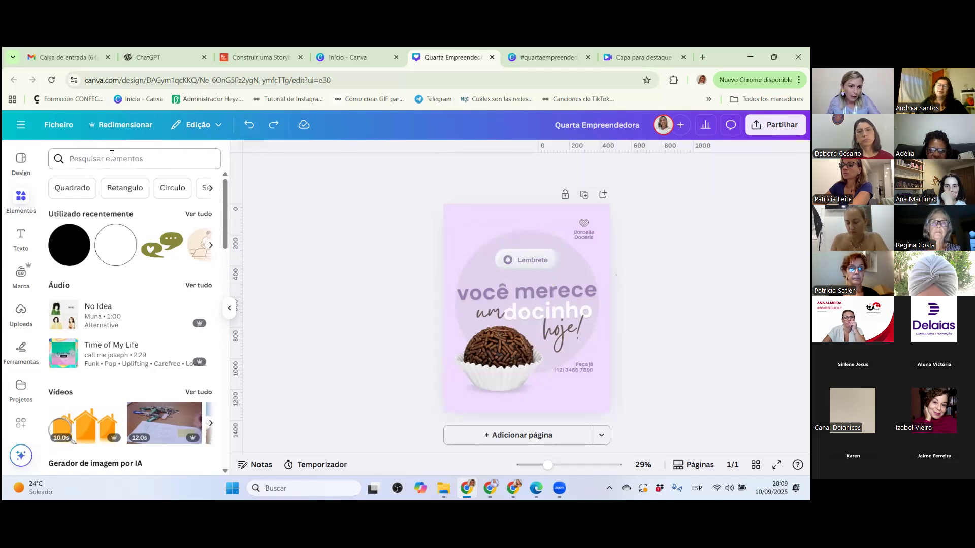
pyautogui.write('brigadeei')
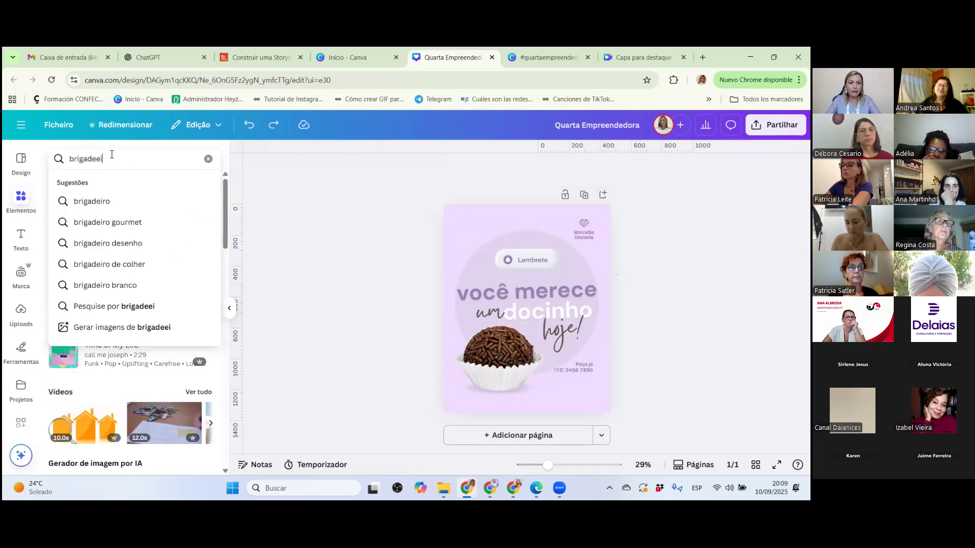
pyautogui.write('io')
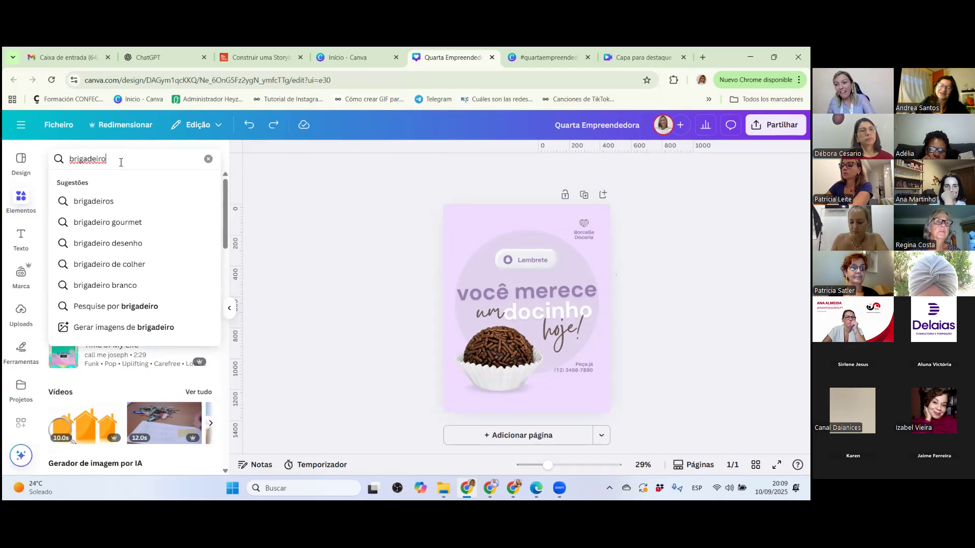
pyautogui.press('Return')
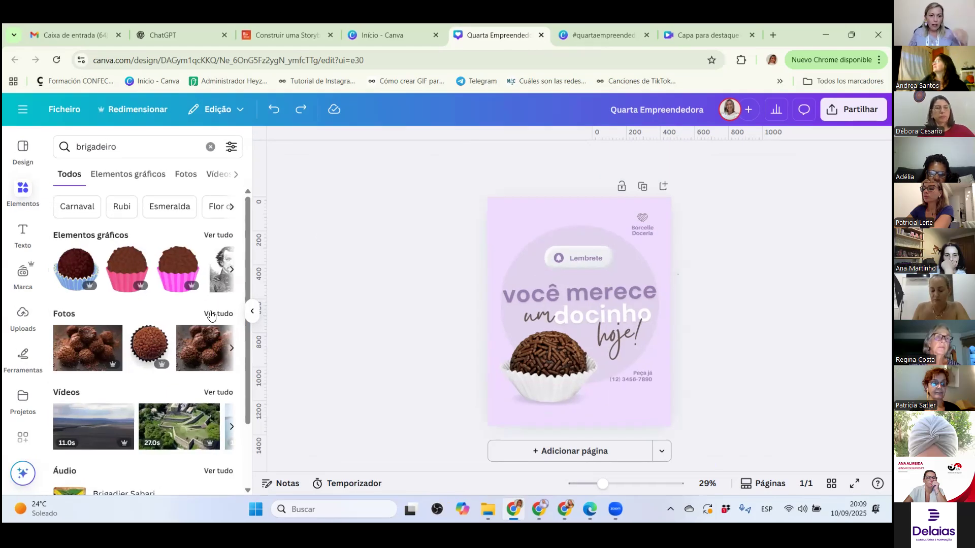
pyautogui.click(212, 315)
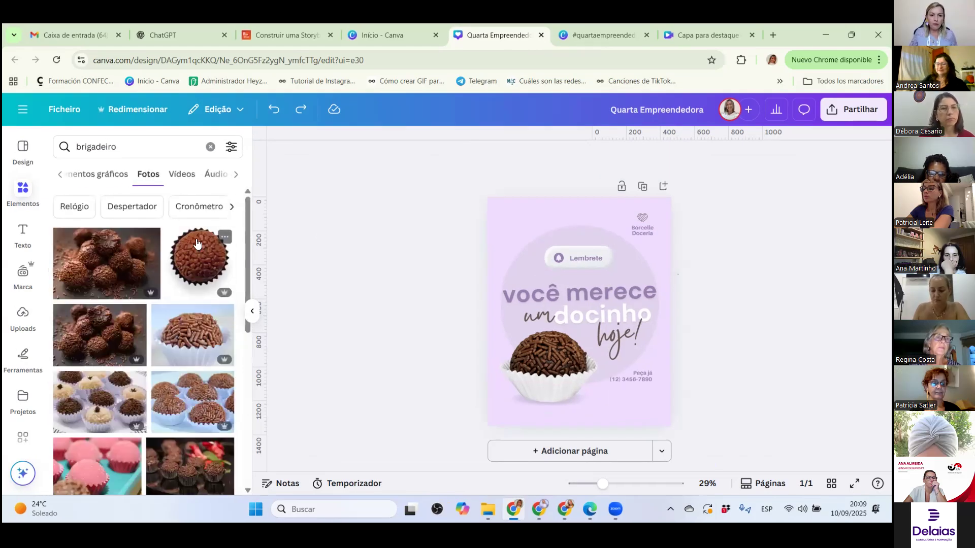
# Try replacing the template's brigadeiro image with the photo of assorted brigadeiros, delete it, and undo back to the original image.
pyautogui.scroll(-3, 143, 367)
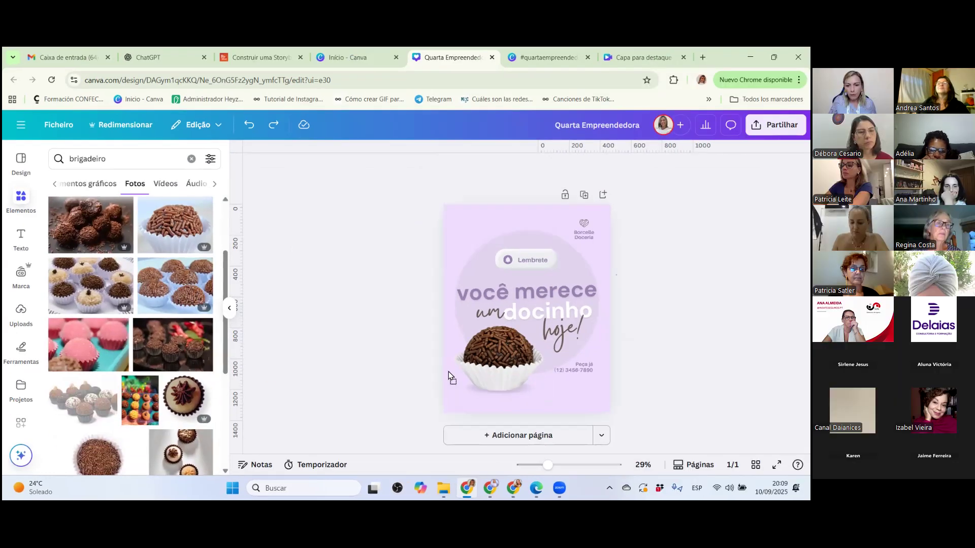
pyautogui.moveTo(449, 372); pyautogui.dragTo(452, 376)
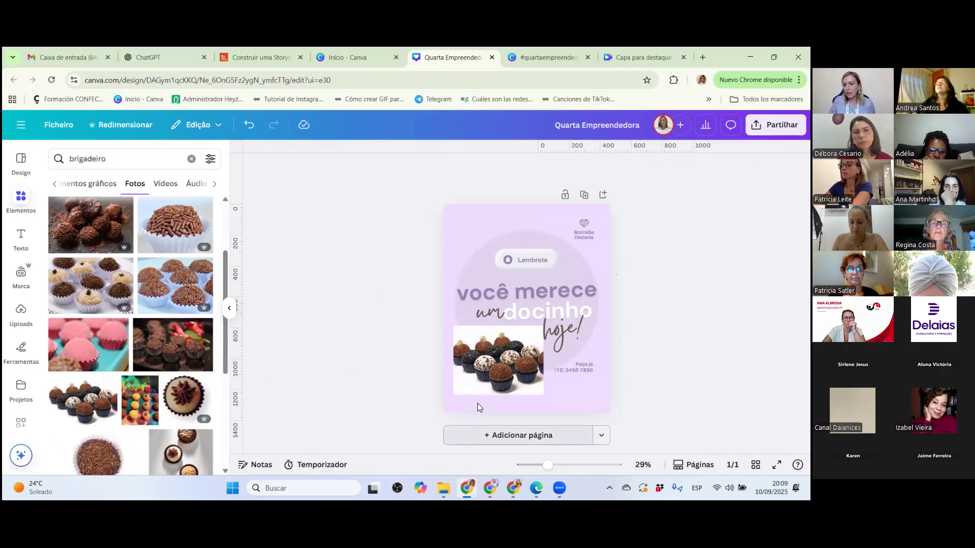
pyautogui.click(501, 373)
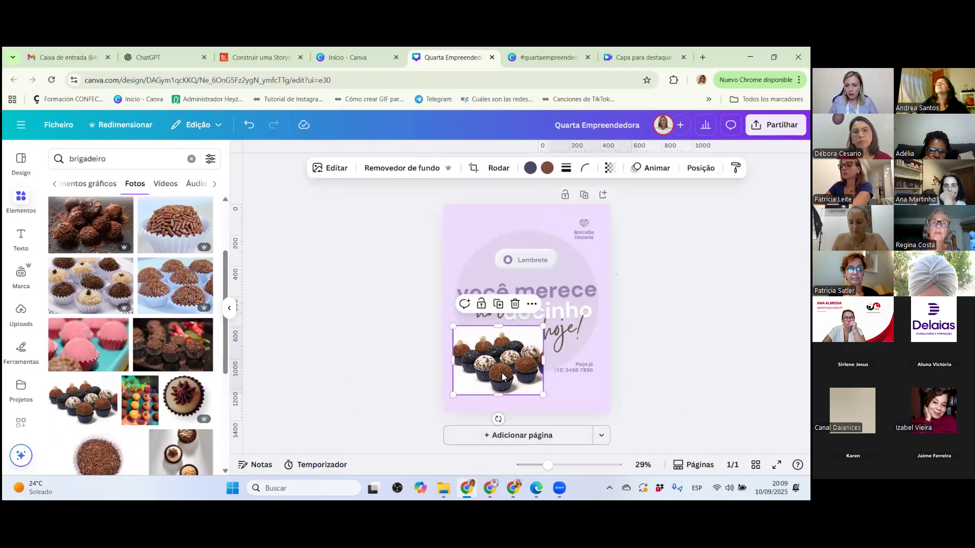
pyautogui.press('Delete')
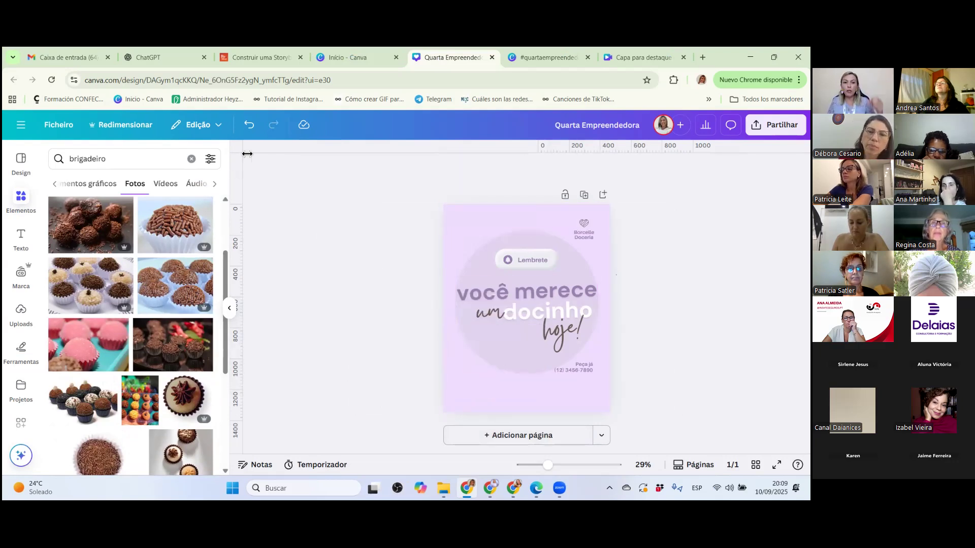
pyautogui.click(250, 125)
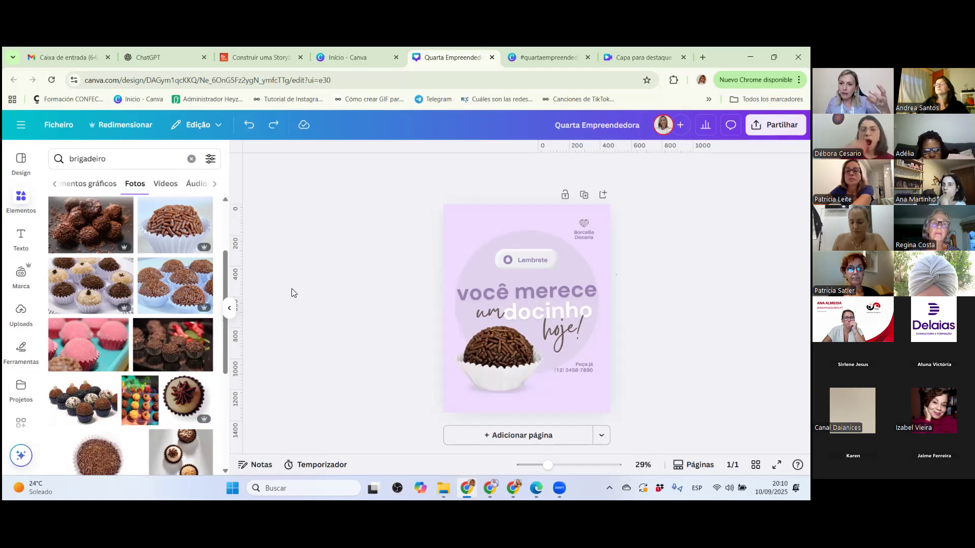
# Replace the heading text "você merece" with "O doce mais amado".
pyautogui.doubleClick(528, 285)
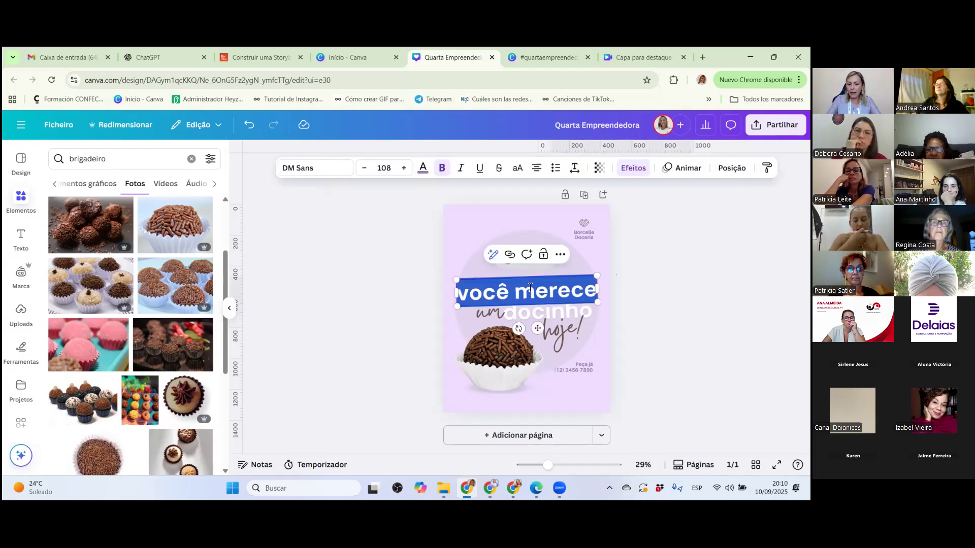
pyautogui.press('BackSpace')
pyautogui.write('O dic')
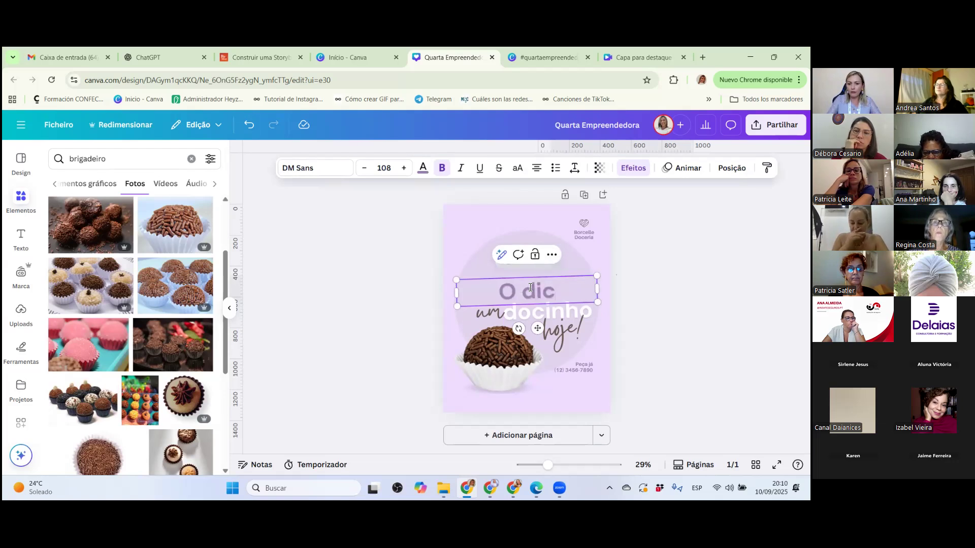
pyautogui.press('BackSpace')
pyautogui.press('BackSpace')
pyautogui.write('oce mais amador')
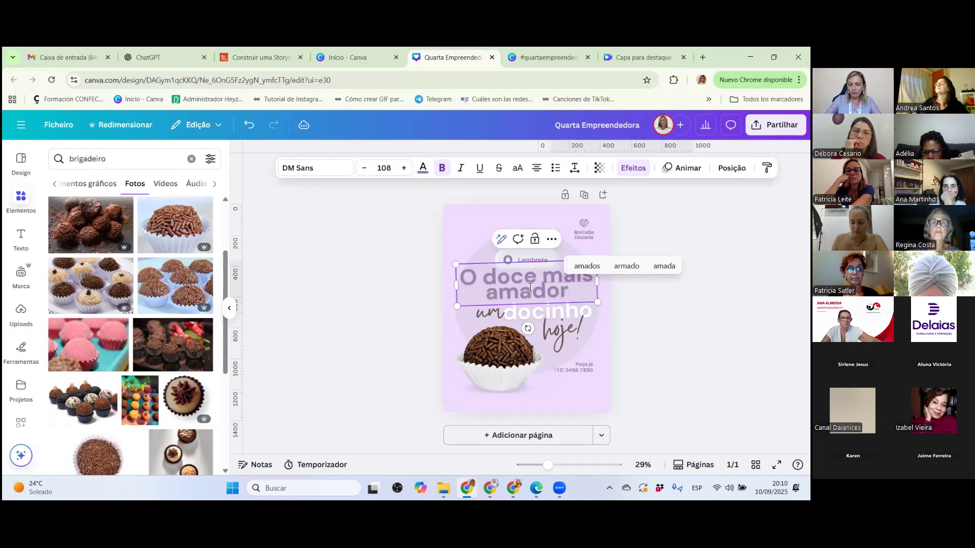
pyautogui.press('BackSpace')
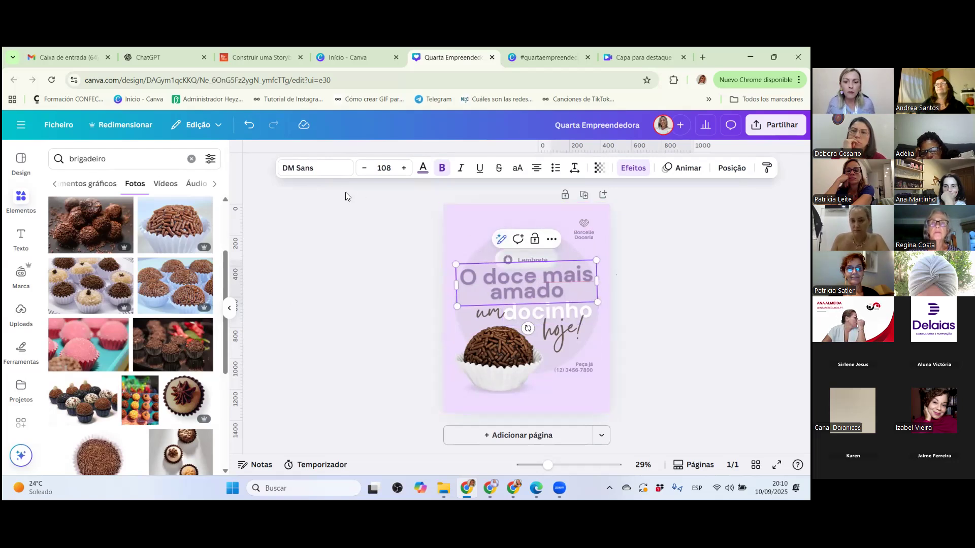
# Change the font of the "O doce mais amado" heading to Plus Jakarta Sans ExtraBold.
pyautogui.click(295, 175)
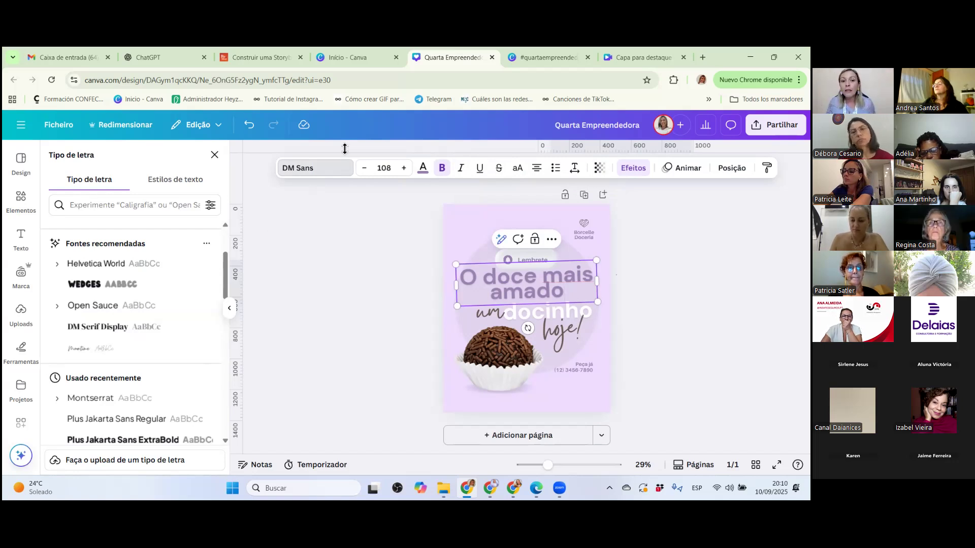
pyautogui.click(299, 175)
pyautogui.click(323, 173)
pyautogui.scroll(-3, 114, 287)
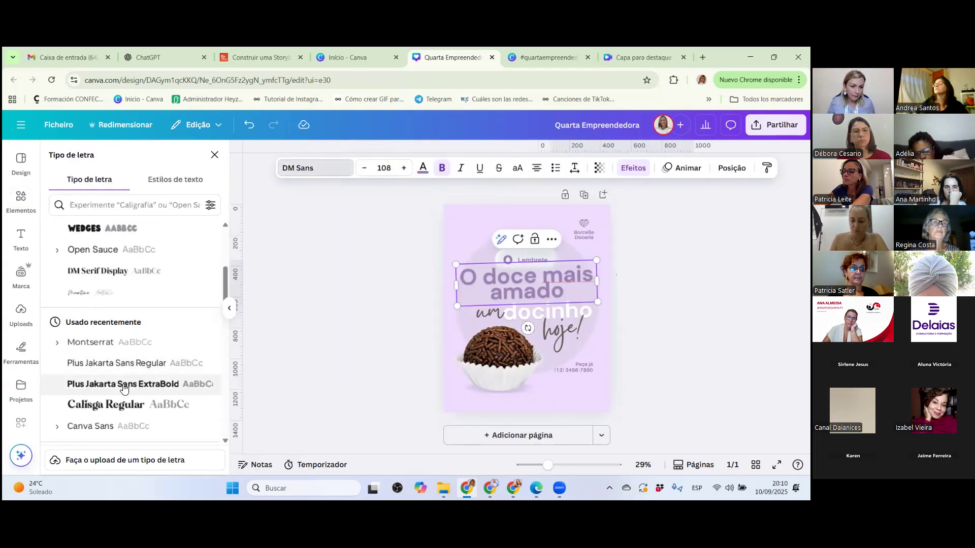
pyautogui.click(114, 285)
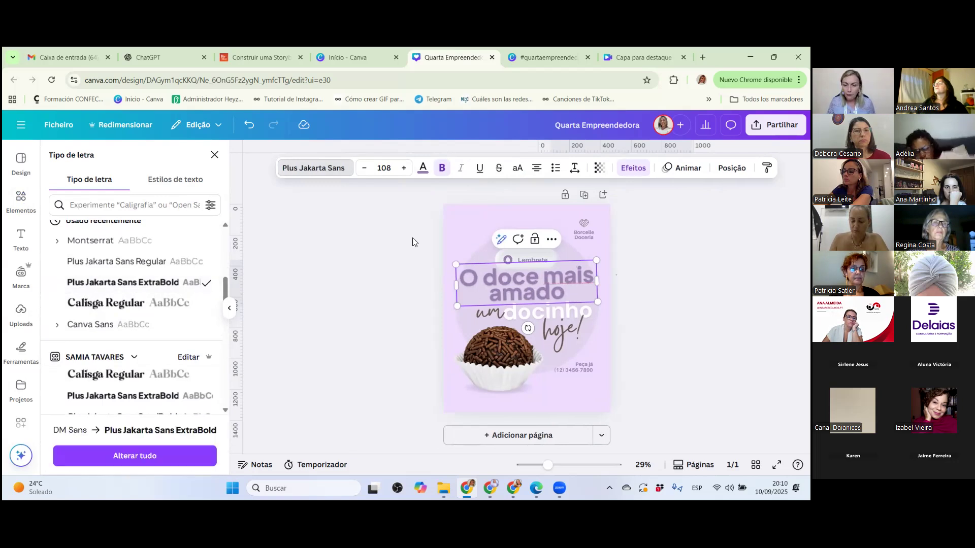
# Reduce the "O doce mais amado" heading to size 82,8 and replace its purple throughout the design with brand colour #8659b5.
pyautogui.click(364, 168)
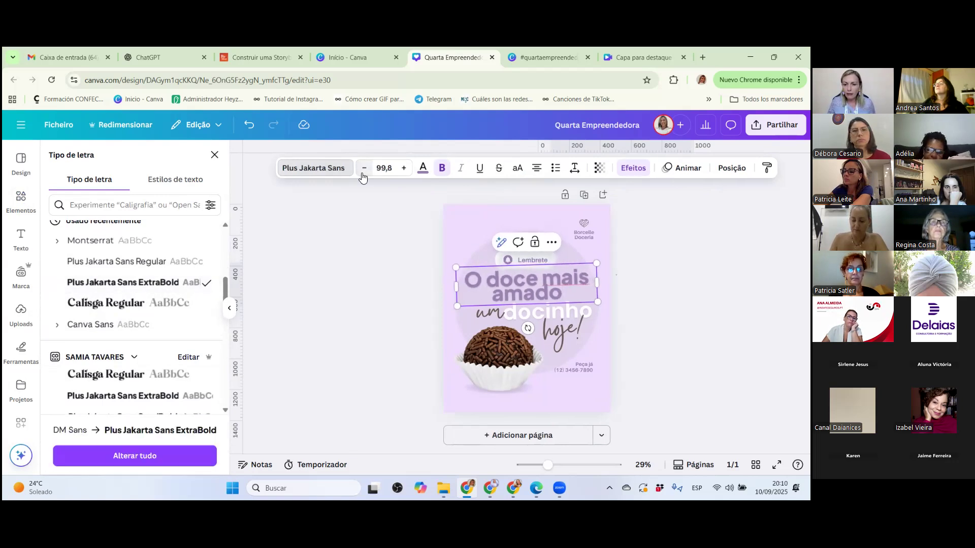
pyautogui.click(363, 168)
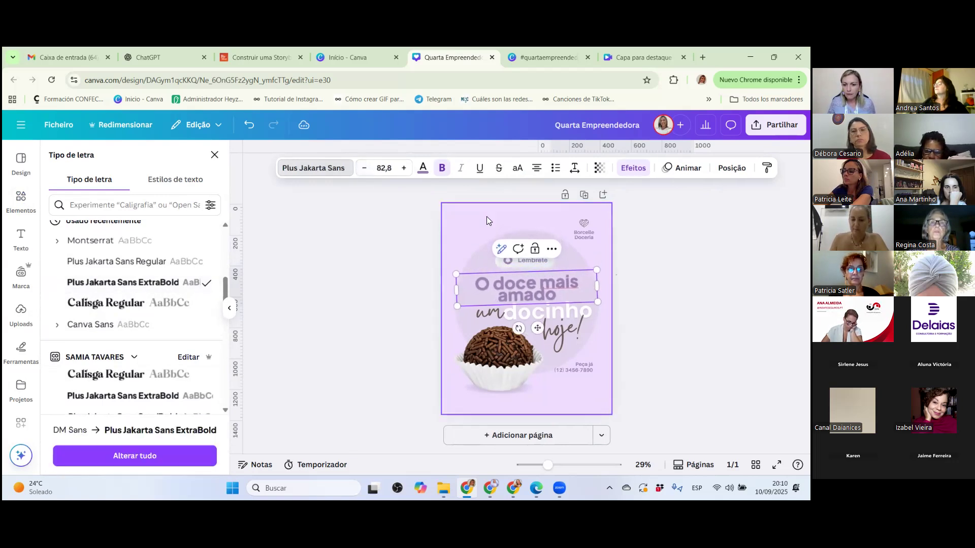
pyautogui.click(422, 170)
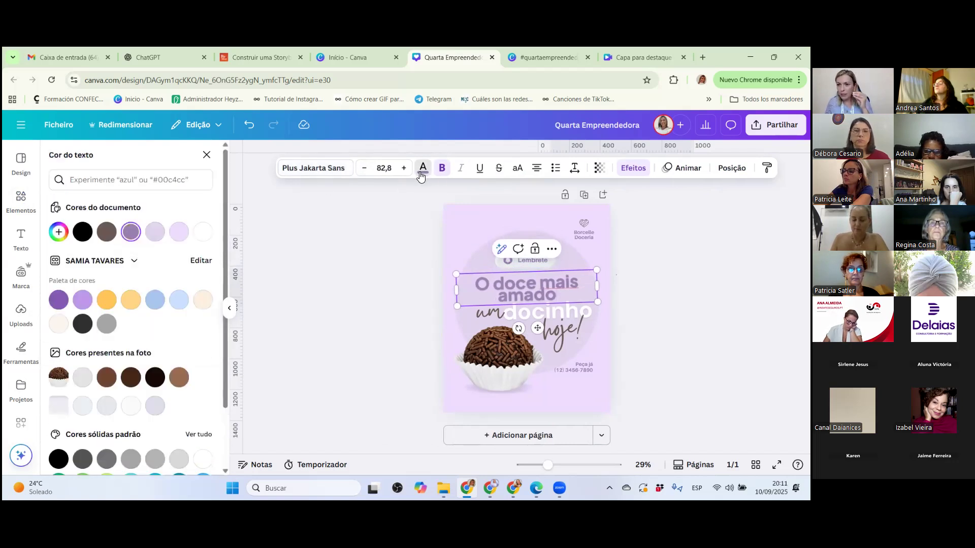
pyautogui.click(59, 302)
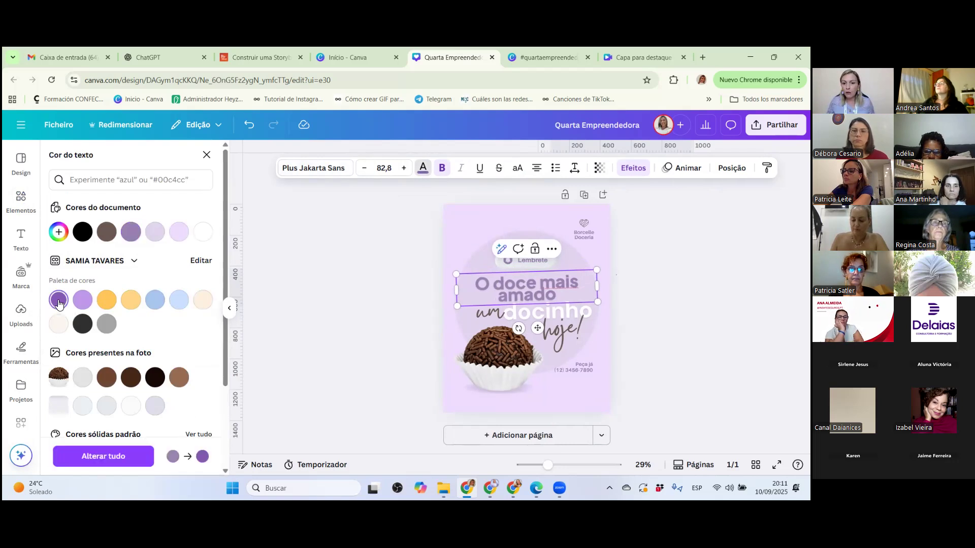
pyautogui.click(120, 459)
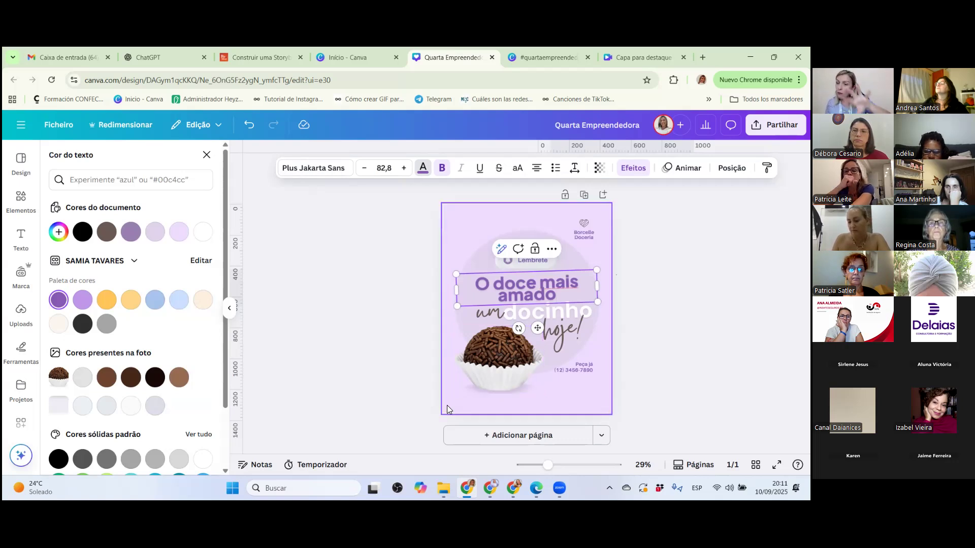
pyautogui.click(488, 374)
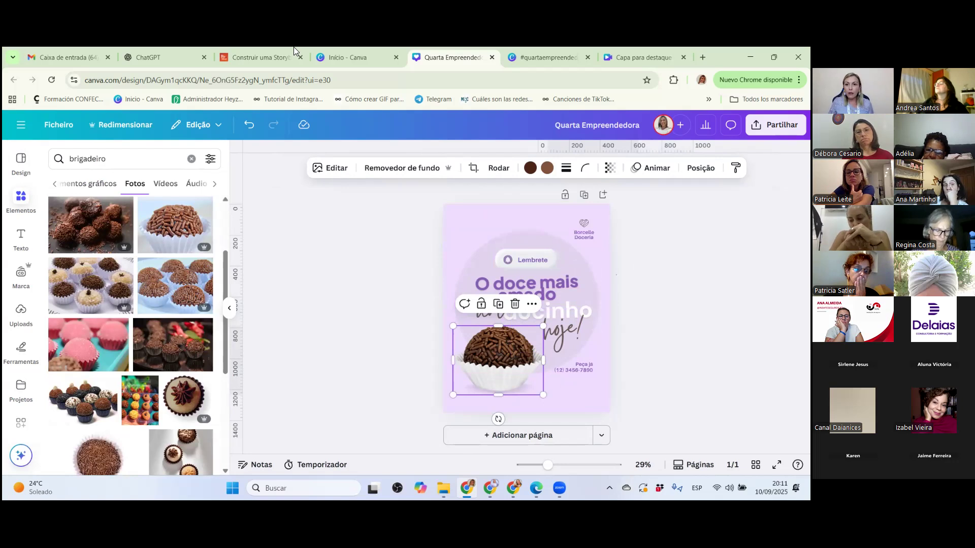
# Switch to the #quartaempreendedora presentation and show page 29 with the 1080x1440 px format.
pyautogui.click(540, 56)
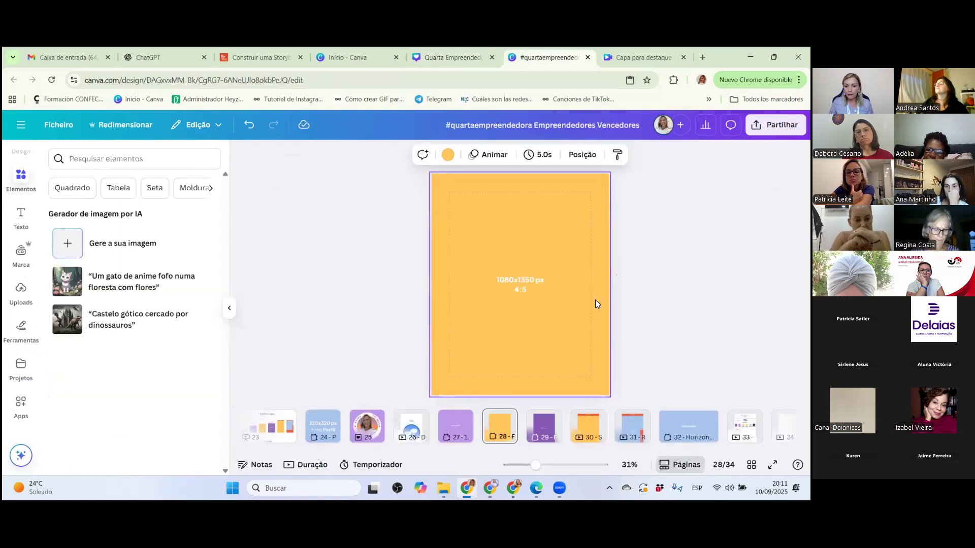
pyautogui.click(546, 432)
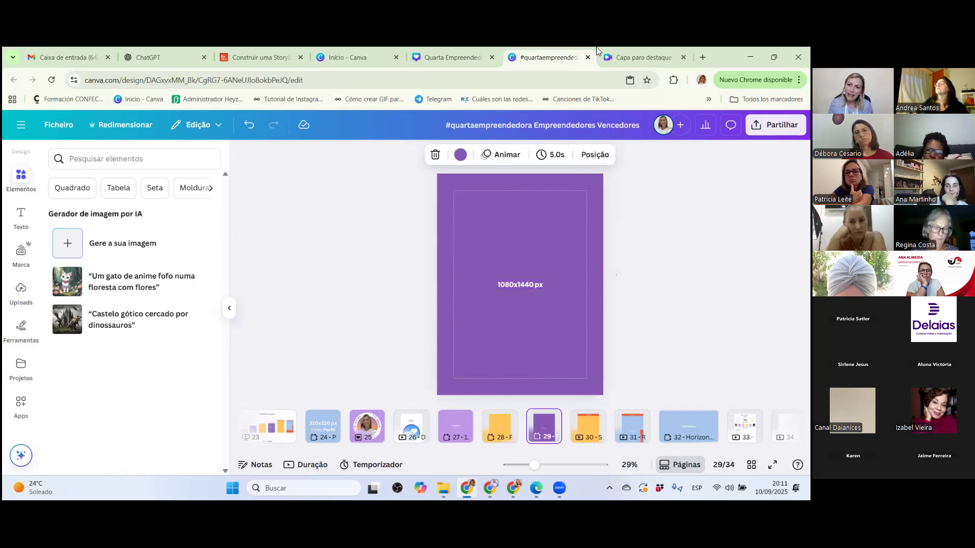
# Return to the Canva home page and close the "Crie um design" dialog to show the design creation options.
pyautogui.click(336, 58)
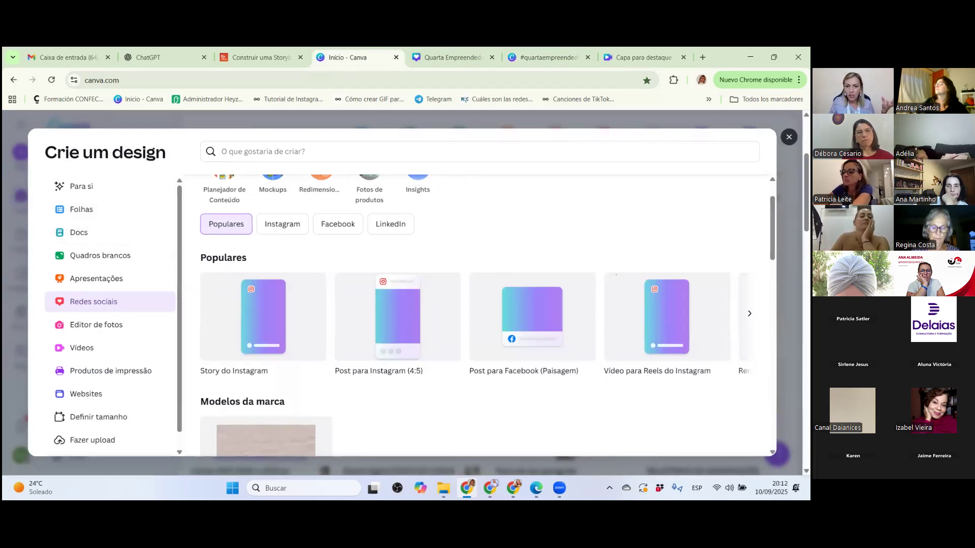
pyautogui.click(789, 137)
pyautogui.scroll(3, 451, 227)
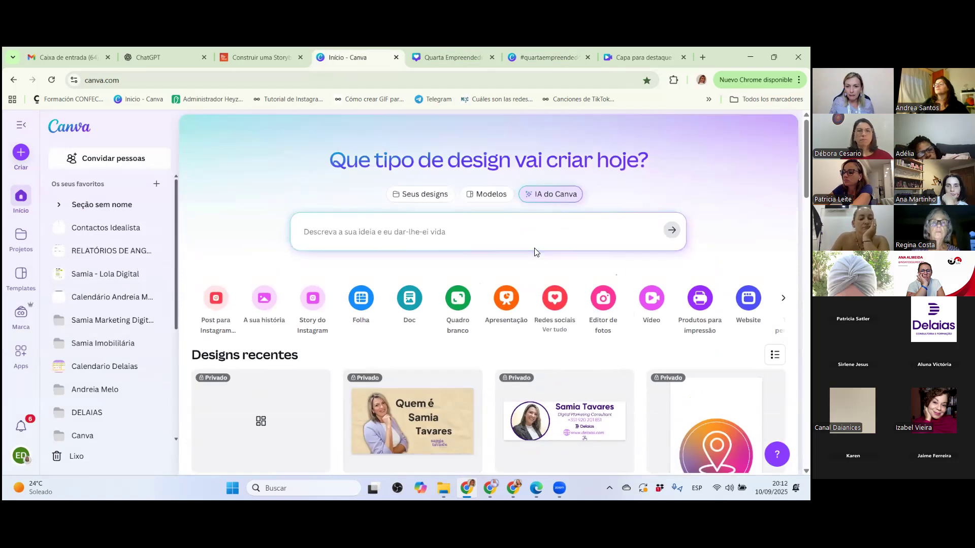
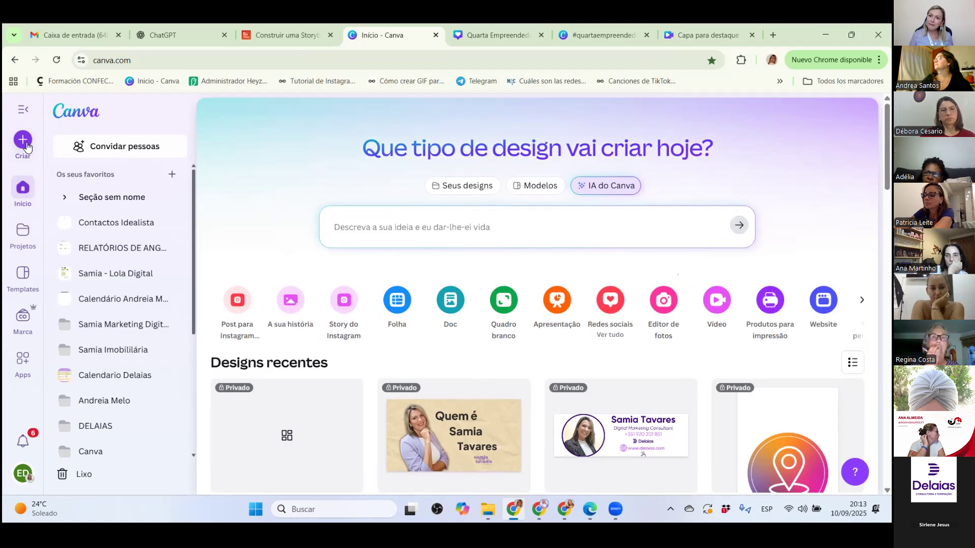
# Create a new blank custom-size design measuring 1080 px wide by 1440 px high.
pyautogui.click(26, 146)
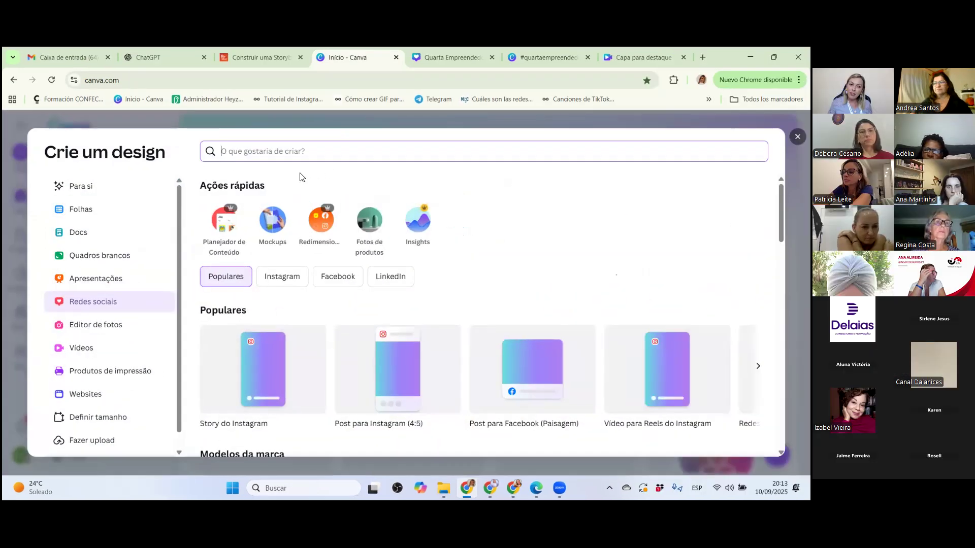
pyautogui.scroll(-1, 83, 441)
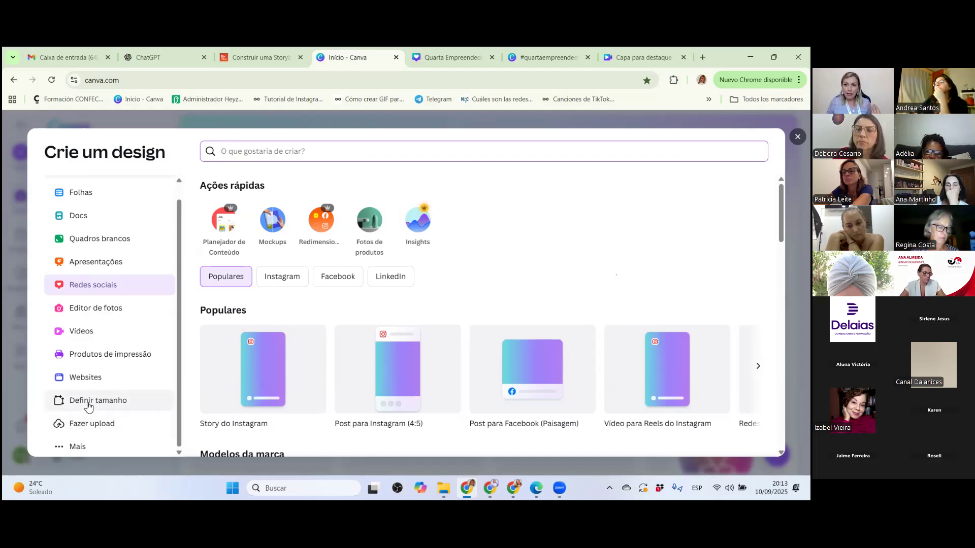
pyautogui.click(88, 404)
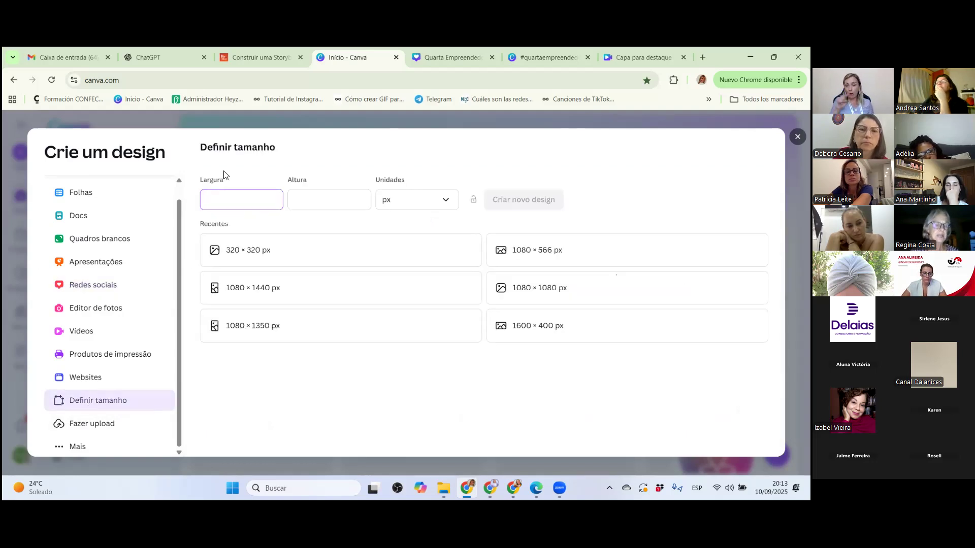
pyautogui.click(448, 203)
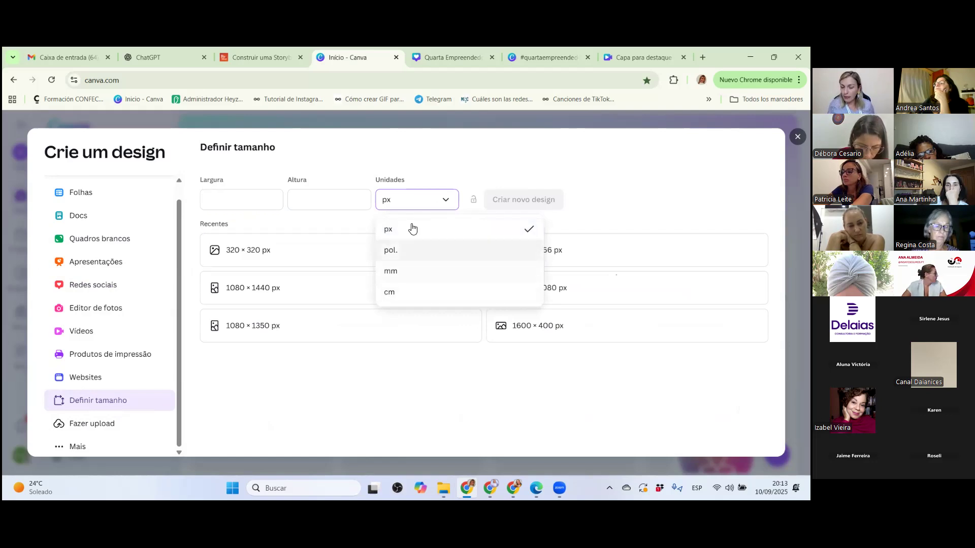
pyautogui.click(409, 199)
pyautogui.click(226, 197)
pyautogui.write('1')
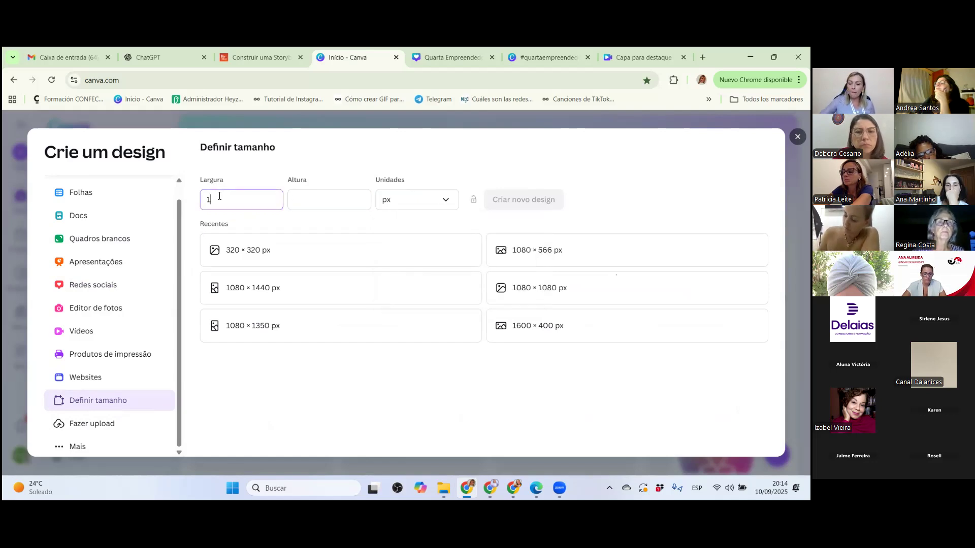
pyautogui.write('080')
pyautogui.click(344, 197)
pyautogui.write('1440')
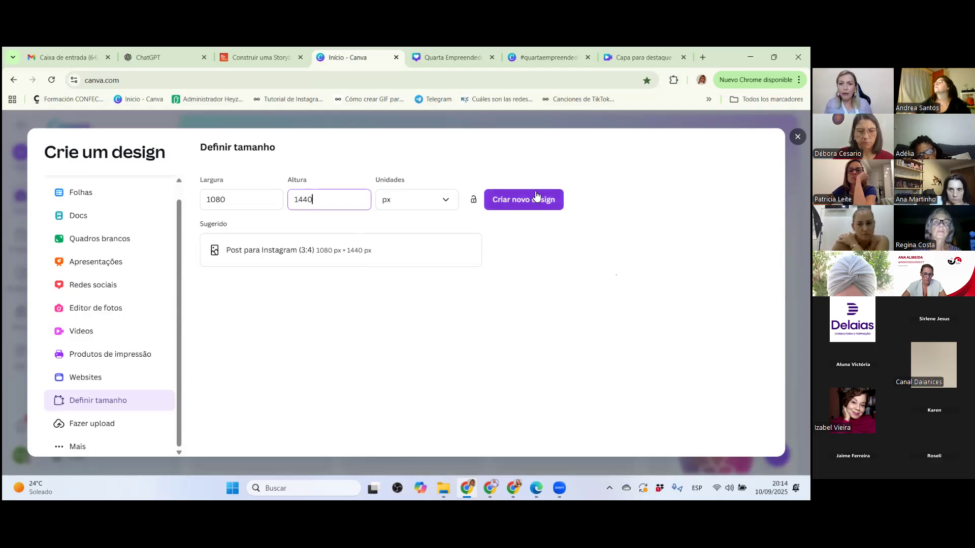
pyautogui.click(534, 198)
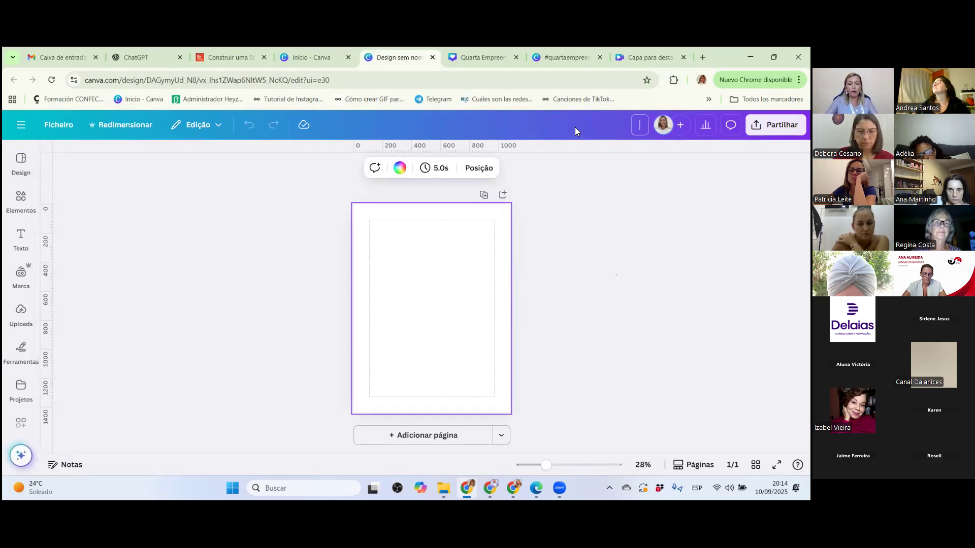
# Name the new design "Quarta empreendedora 1080x1440" and check its dimensions in the file details.
pyautogui.write('Quar')
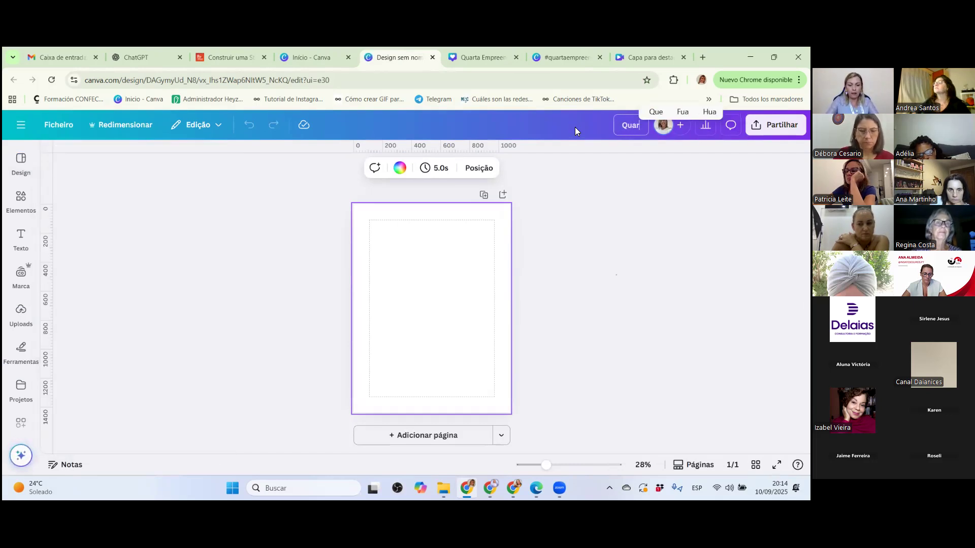
pyautogui.write('ta empreend')
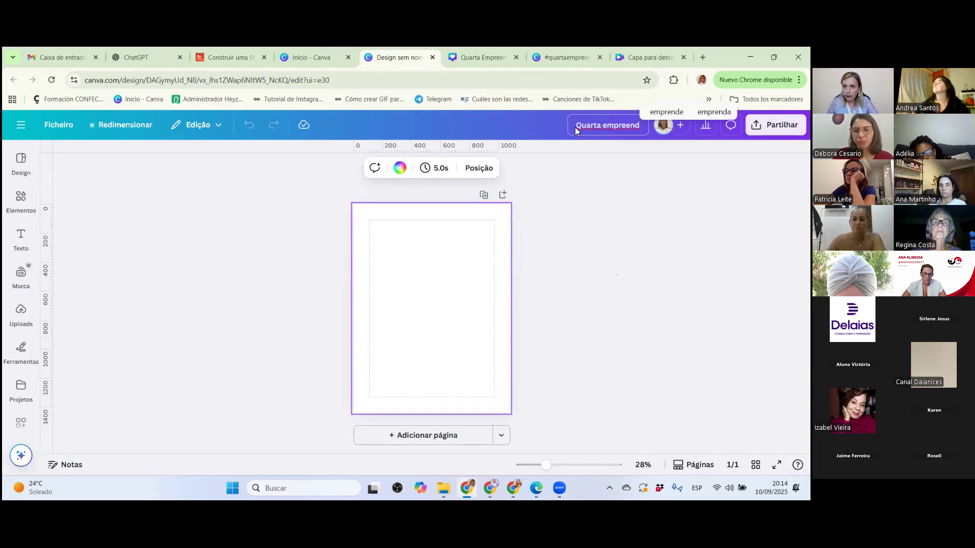
pyautogui.write('ed')
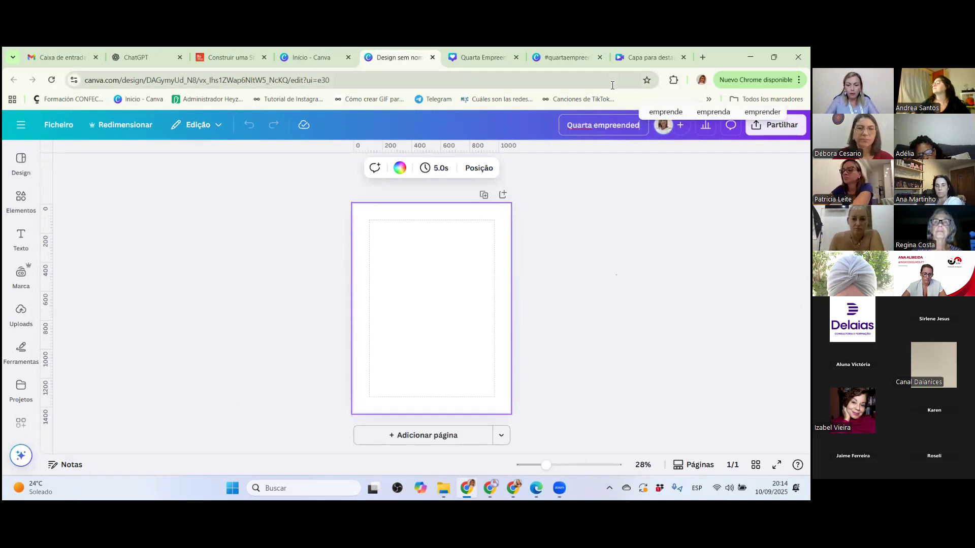
pyautogui.write('ora 1080')
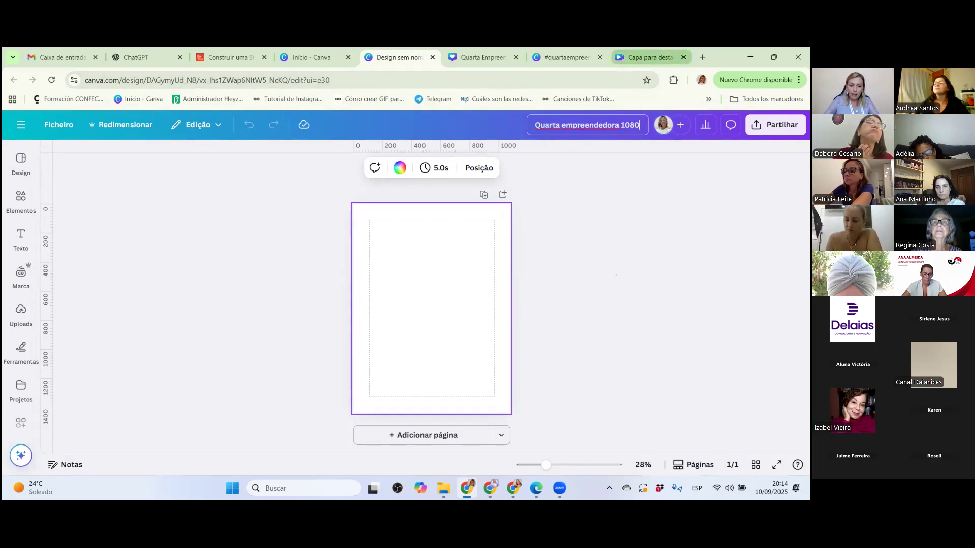
pyautogui.write('x1440')
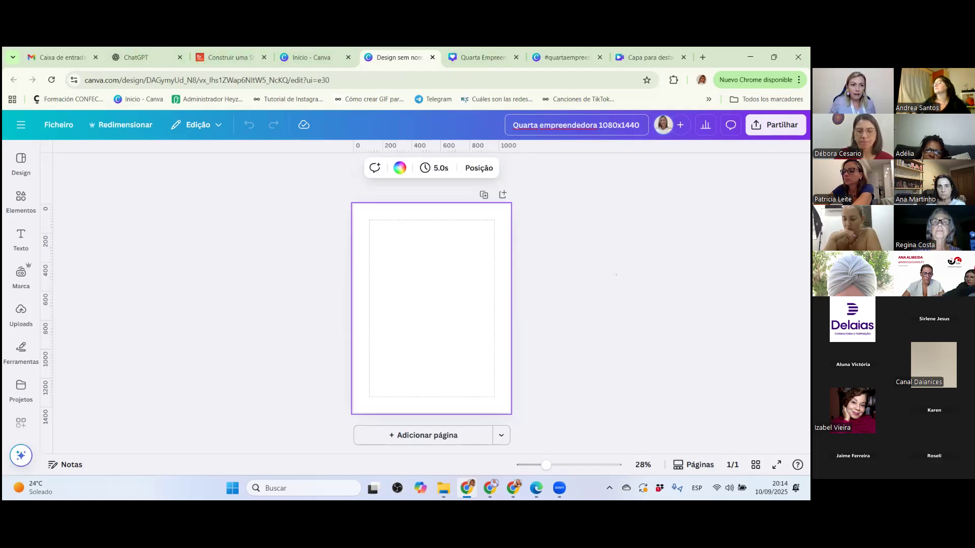
pyautogui.click(59, 125)
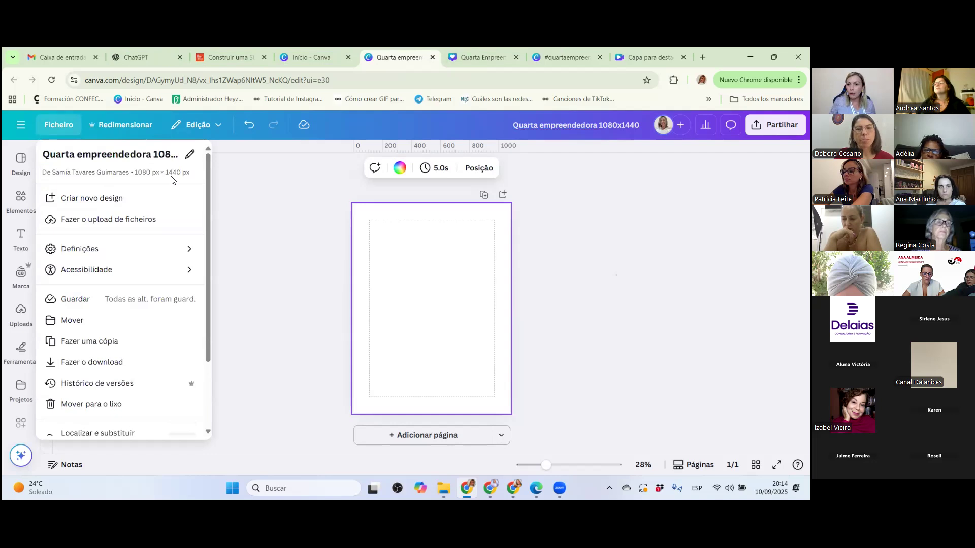
pyautogui.click(388, 264)
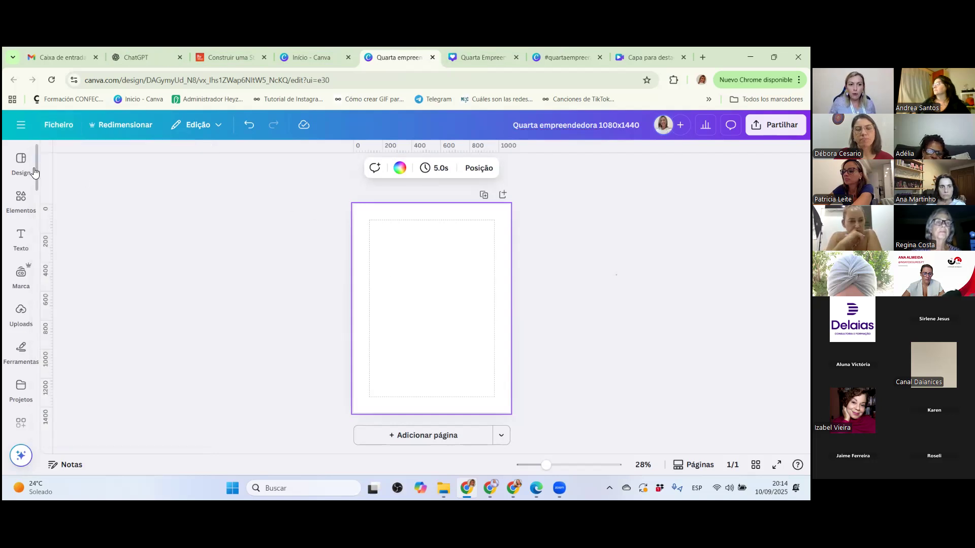
# Search the design templates for "flores" and browse the floral templates offered.
pyautogui.click(17, 166)
pyautogui.click(102, 157)
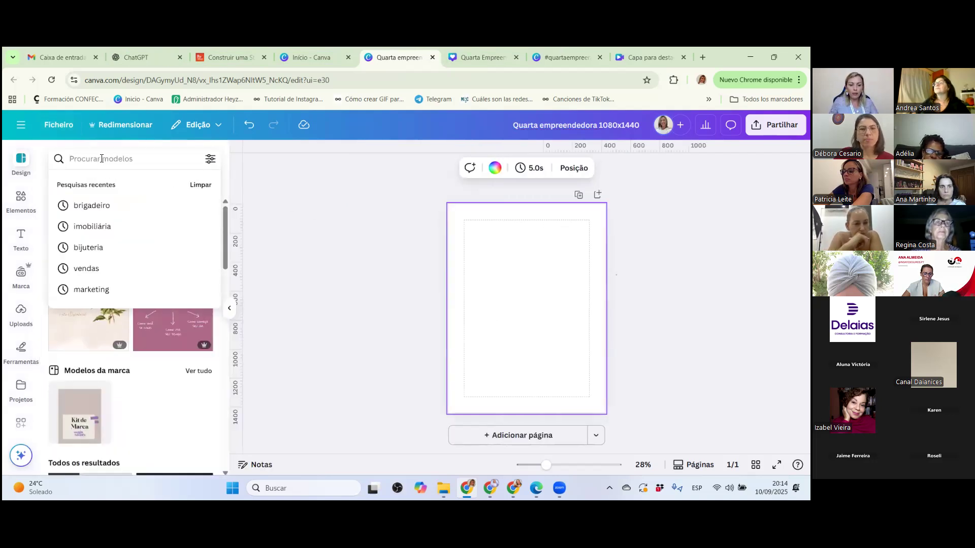
pyautogui.write('flores')
pyautogui.press('Return')
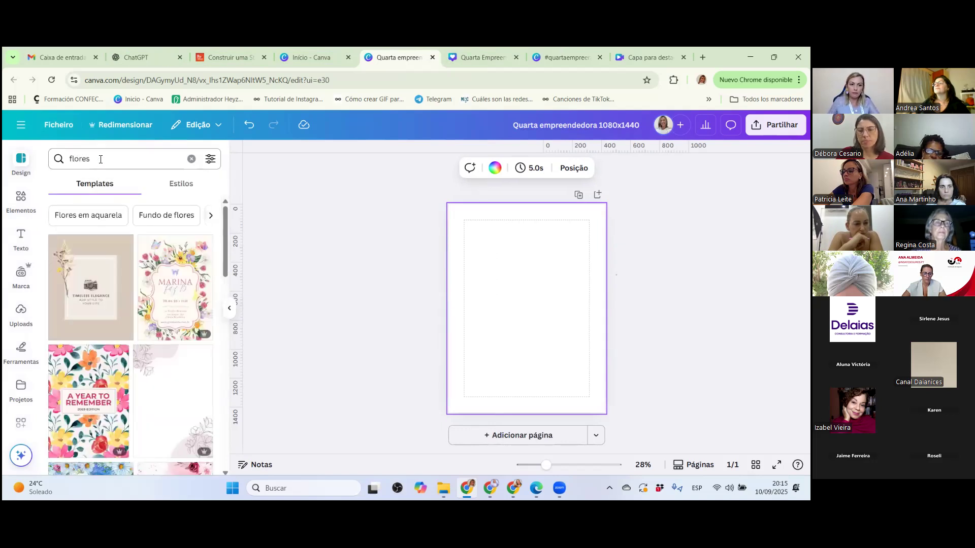
pyautogui.scroll(-2, 105, 272)
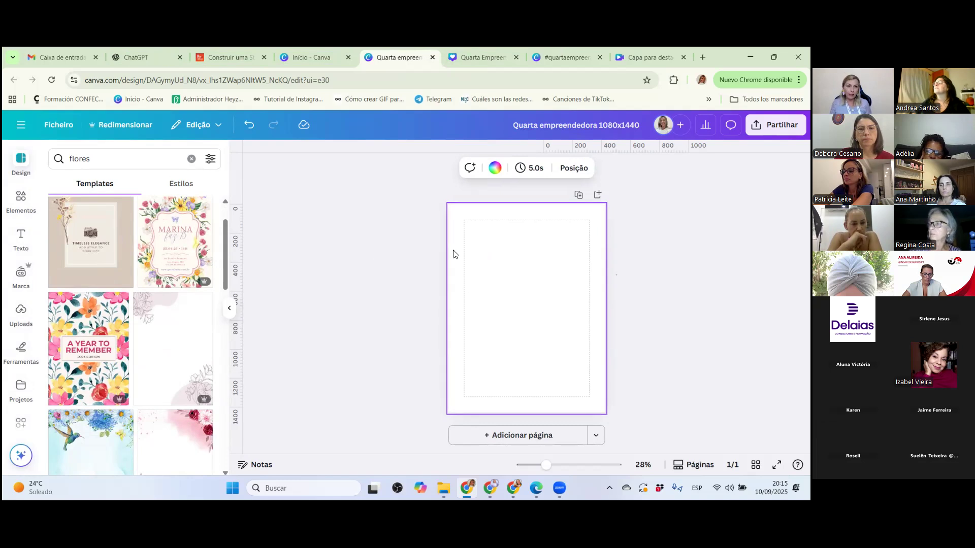
# Hide the rulers and guides as well as the margins on the blank page.
pyautogui.click(58, 125)
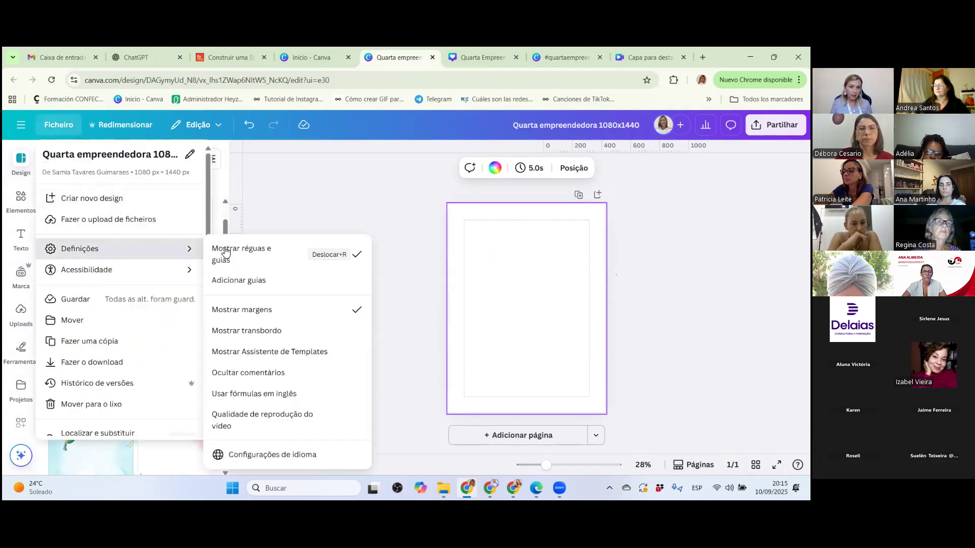
pyautogui.click(340, 269)
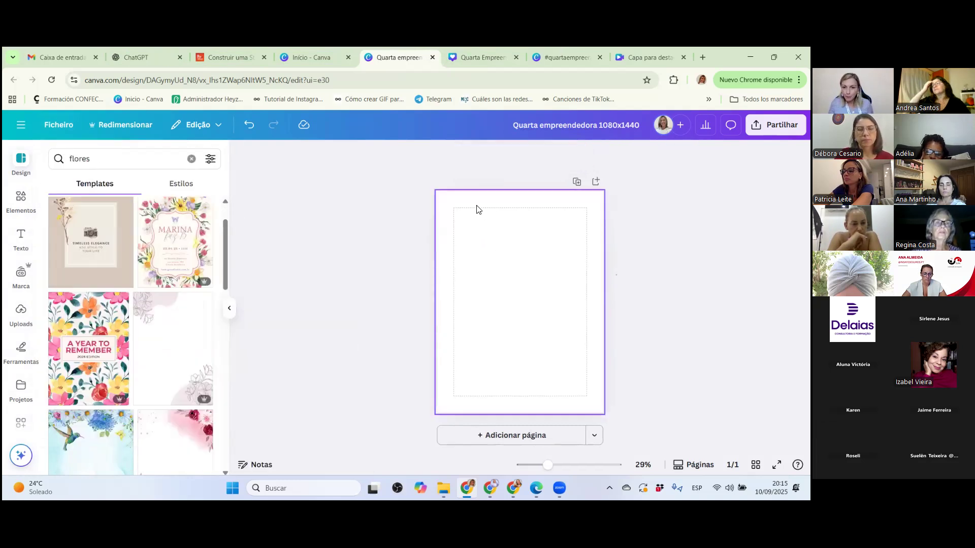
pyautogui.click(60, 126)
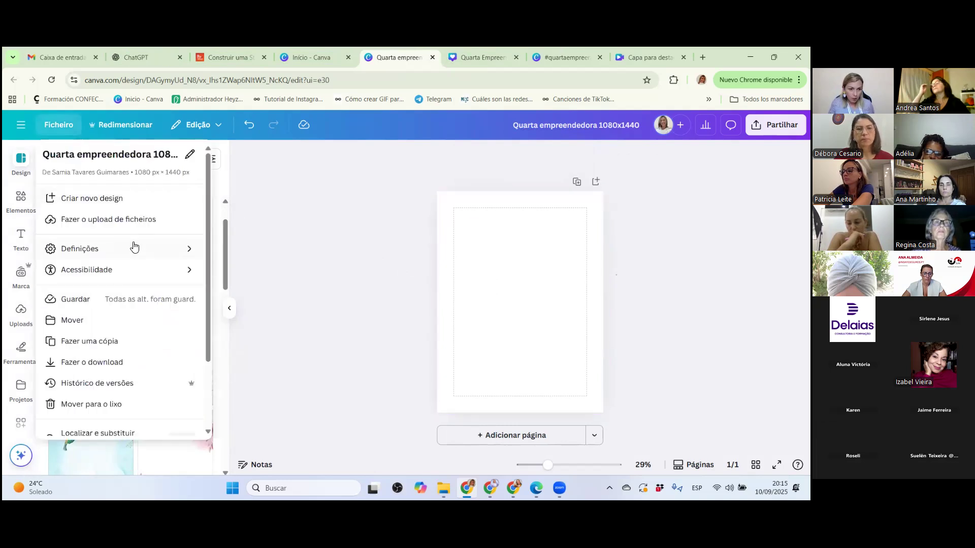
pyautogui.moveTo(159, 251)
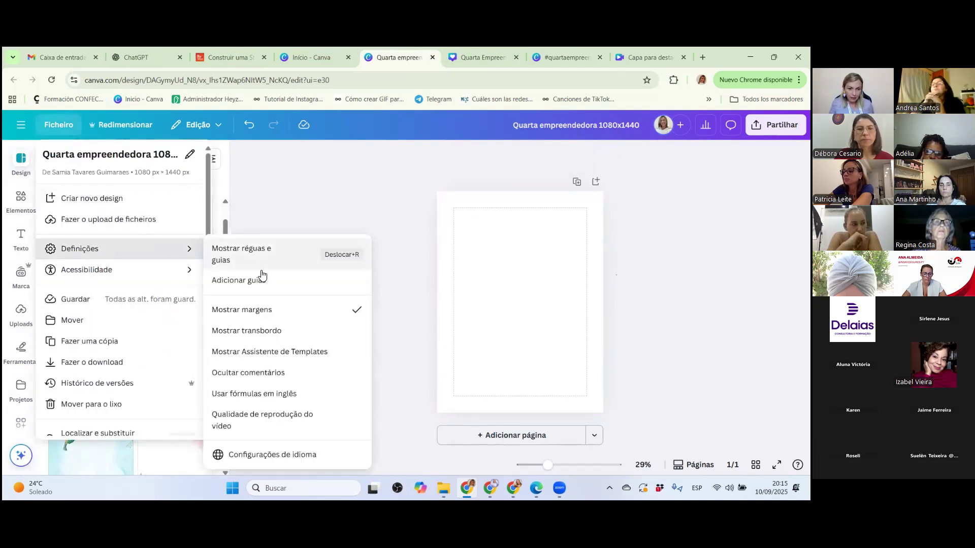
pyautogui.click(275, 311)
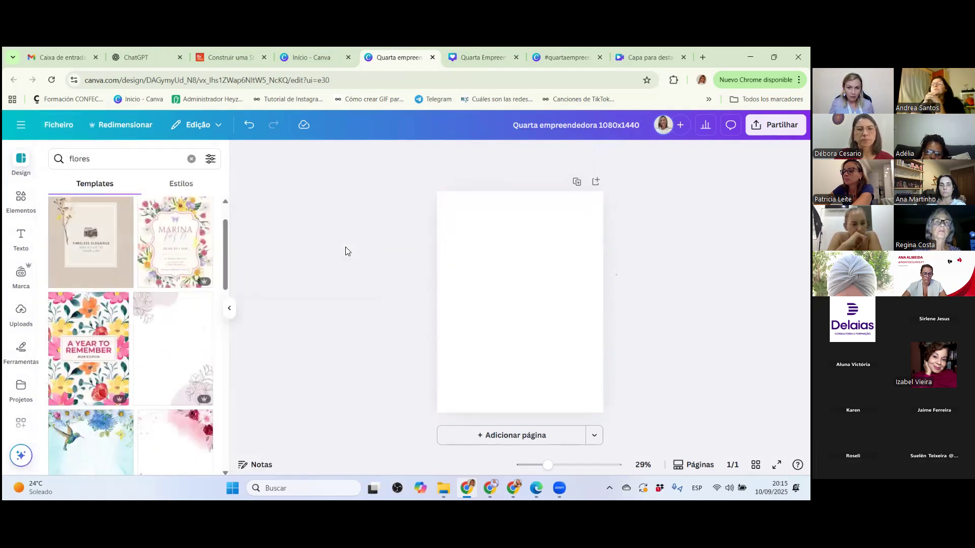
pyautogui.click(560, 244)
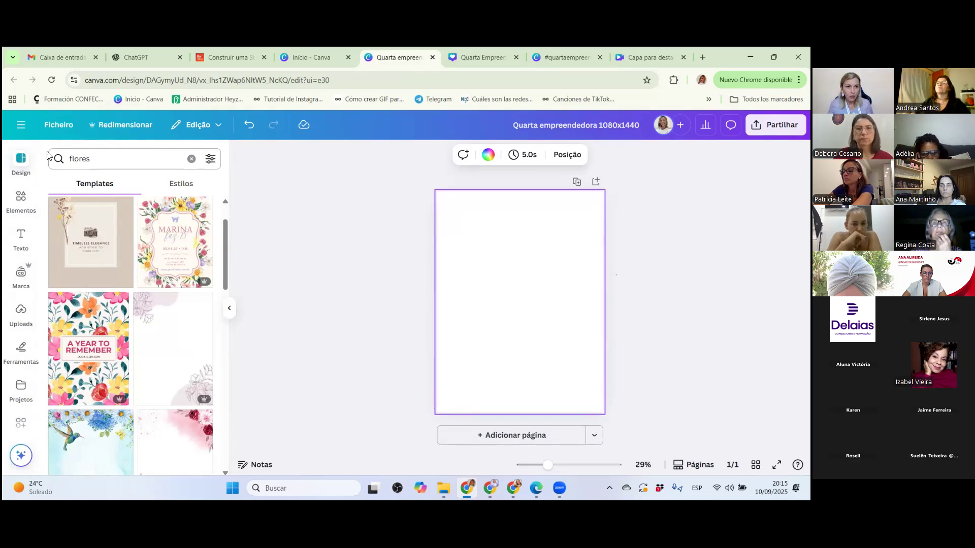
# Turn on the display of rulers and guides and of the page margins.
pyautogui.click(51, 132)
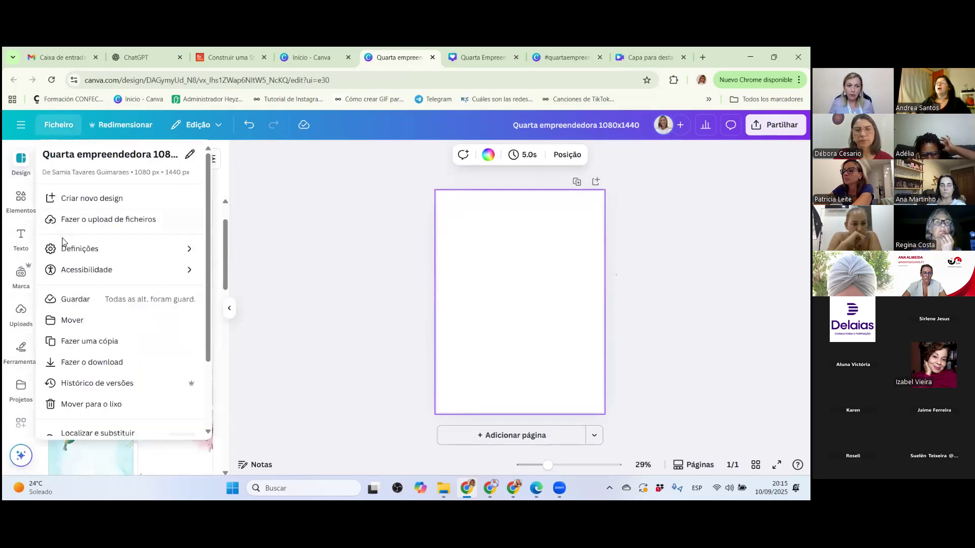
pyautogui.moveTo(80, 258)
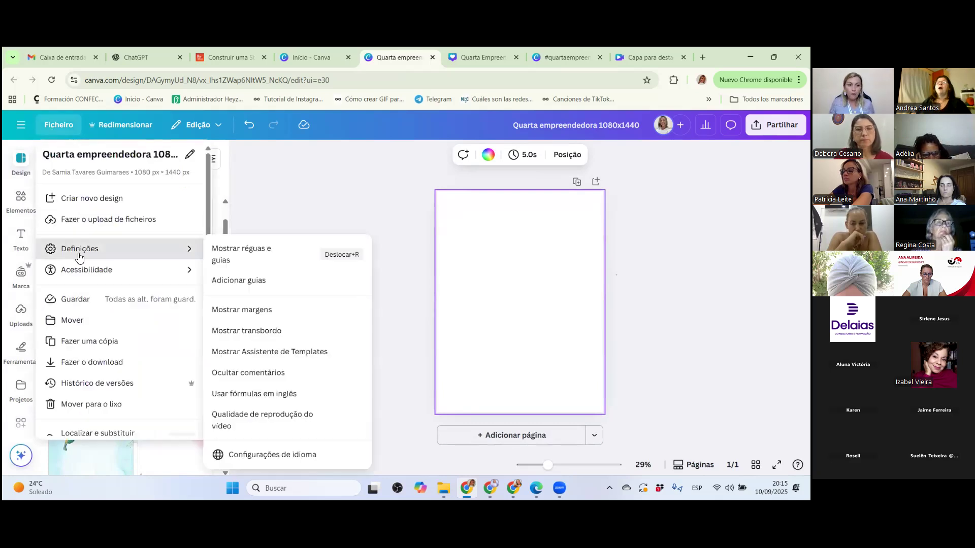
pyautogui.click(245, 254)
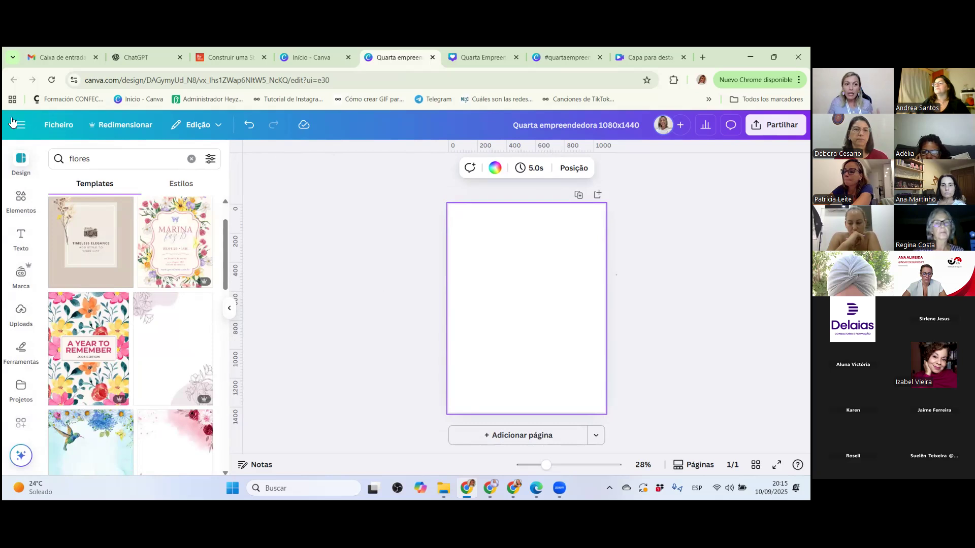
pyautogui.click(49, 129)
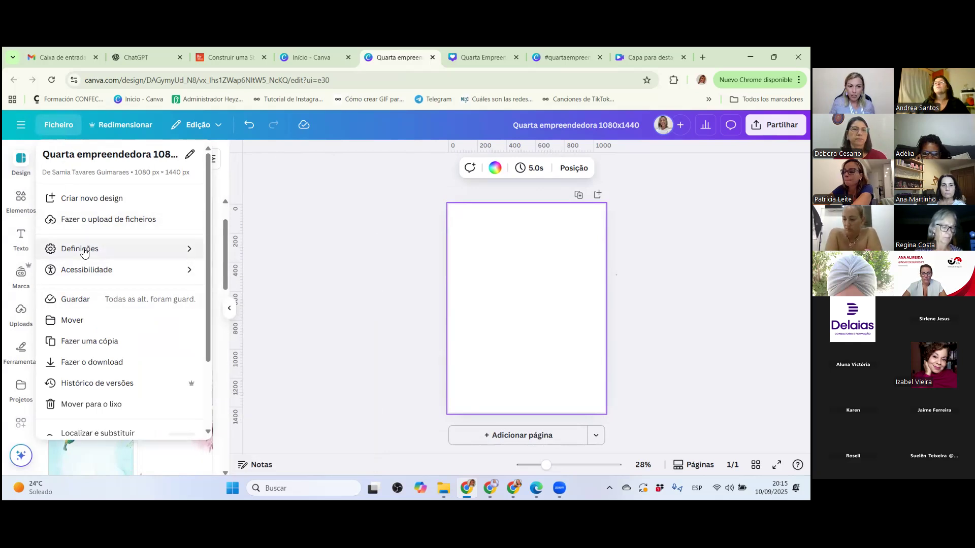
pyautogui.click(237, 314)
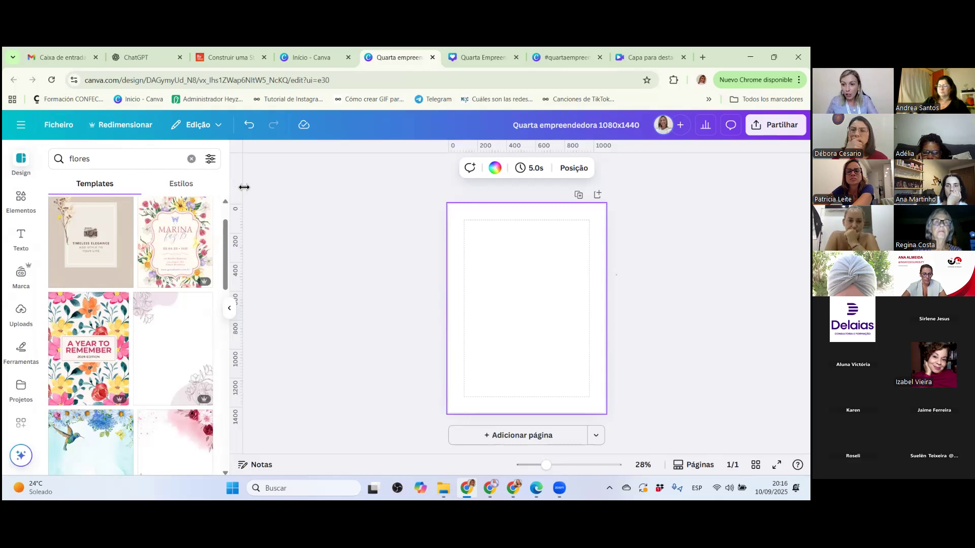
# Insert a rectangle shape on the page and set its width to 1080 px and height to 1350 px.
pyautogui.press('r')
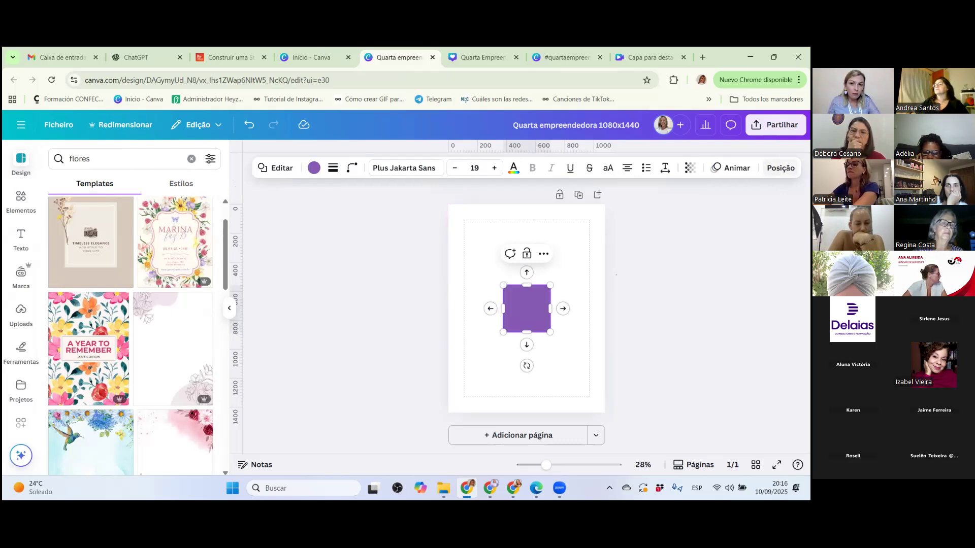
pyautogui.click(780, 167)
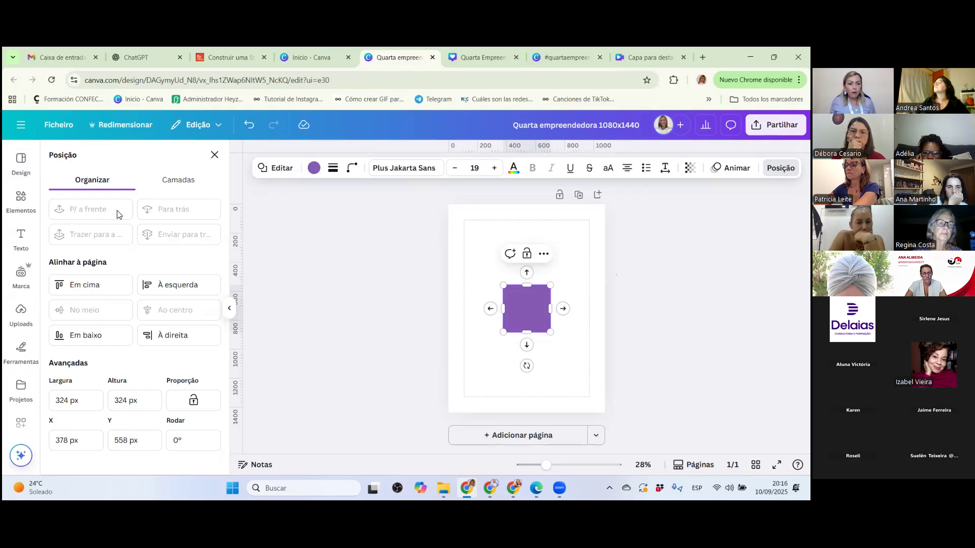
pyautogui.scroll(-1, 28, 325)
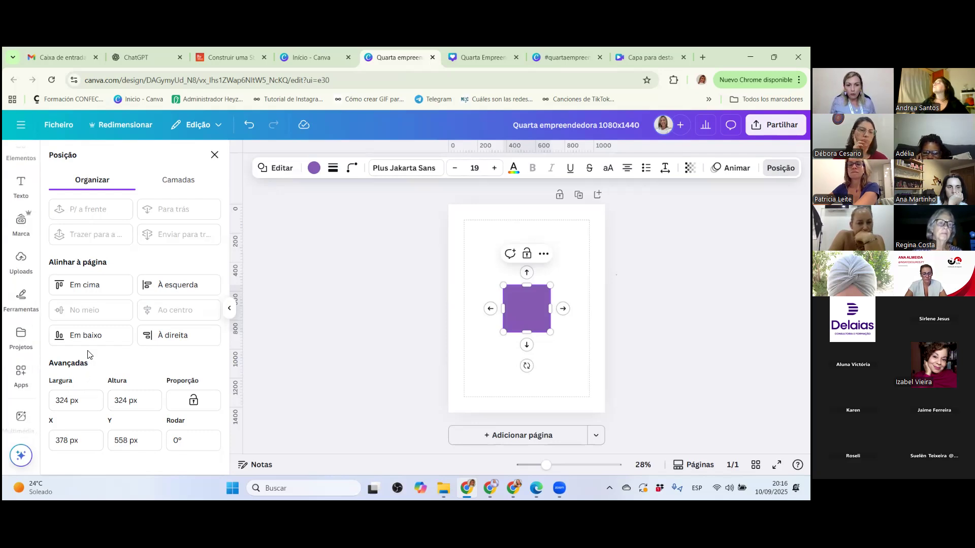
pyautogui.moveTo(67, 401); pyautogui.dragTo(61, 402)
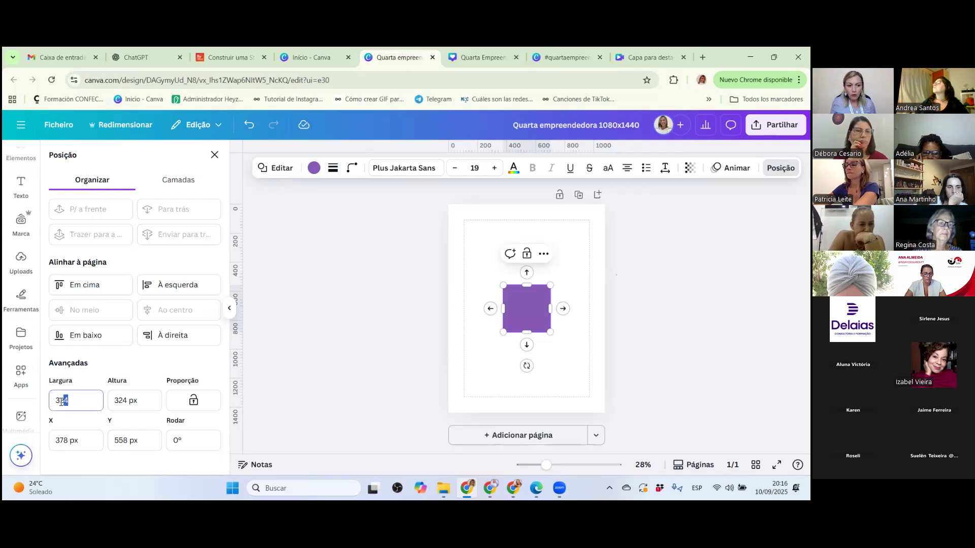
pyautogui.write('10')
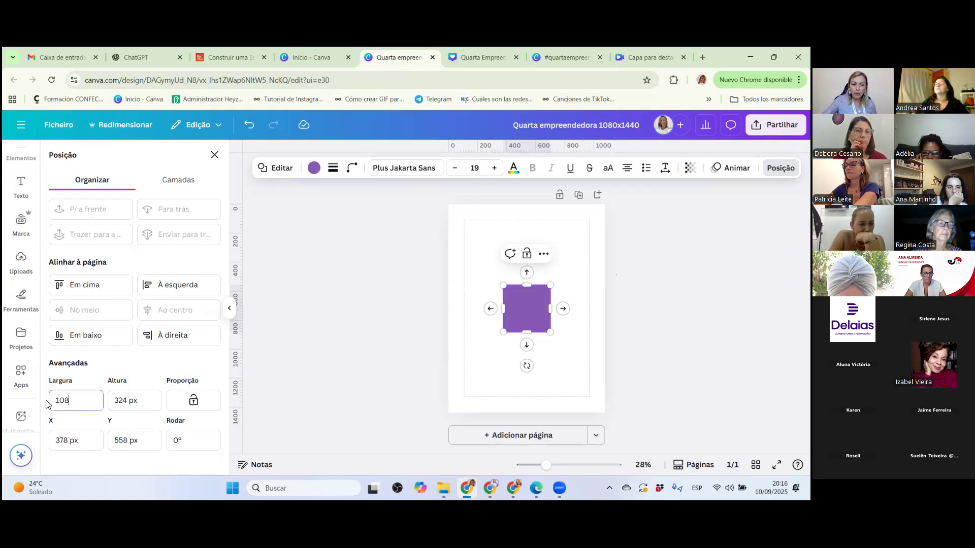
pyautogui.write('80')
pyautogui.click(128, 402)
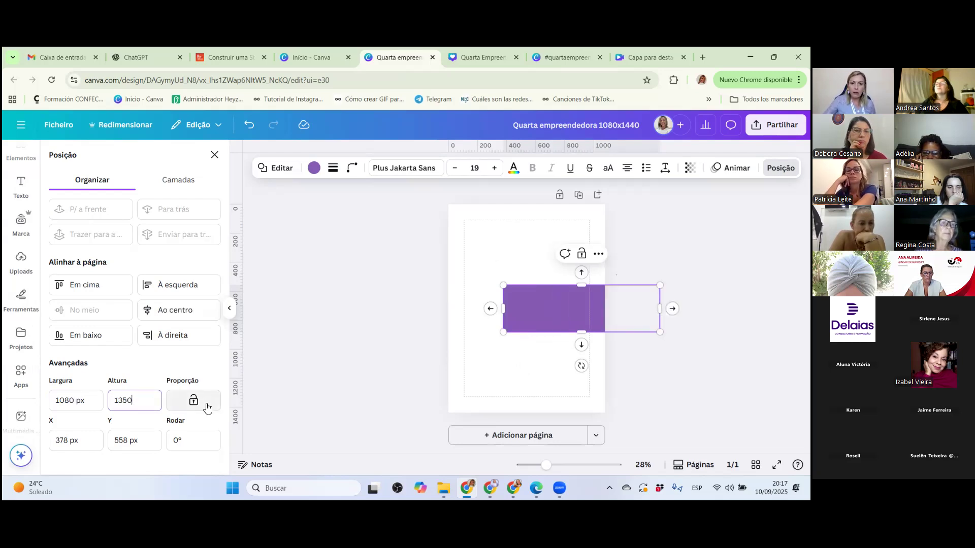
pyautogui.press('Return')
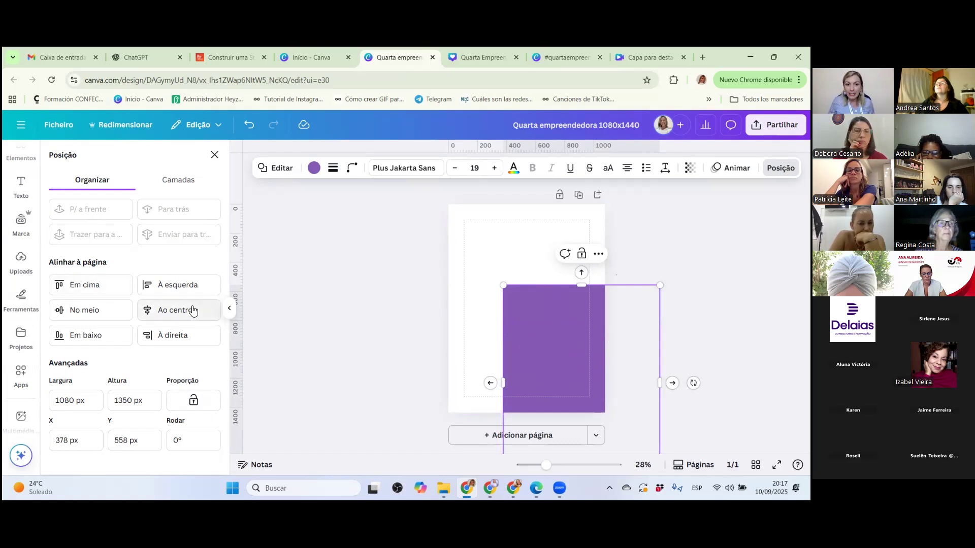
# Centre the purple rectangle horizontally and vertically on the page and place horizontal guides along its upper and lower edges.
pyautogui.click(163, 313)
pyautogui.click(69, 310)
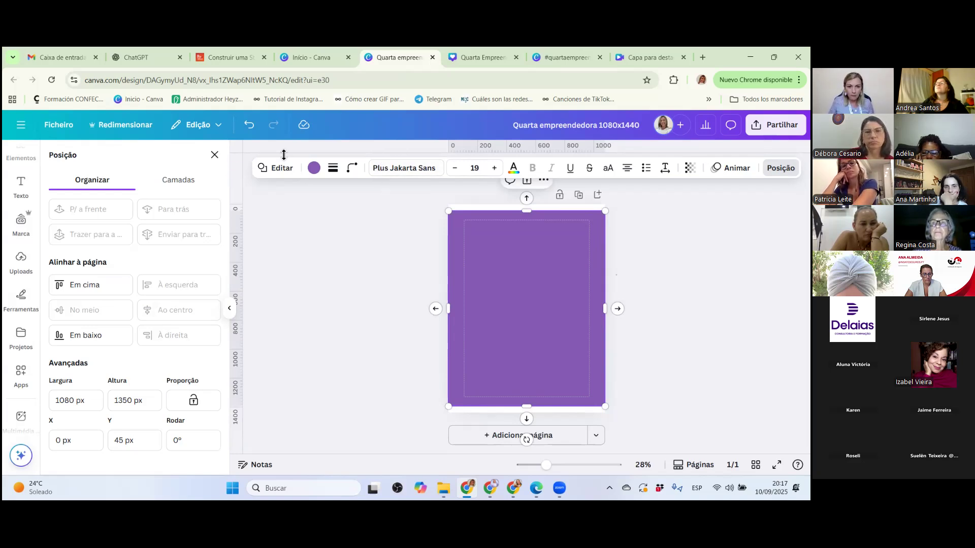
pyautogui.moveTo(330, 148); pyautogui.dragTo(350, 408)
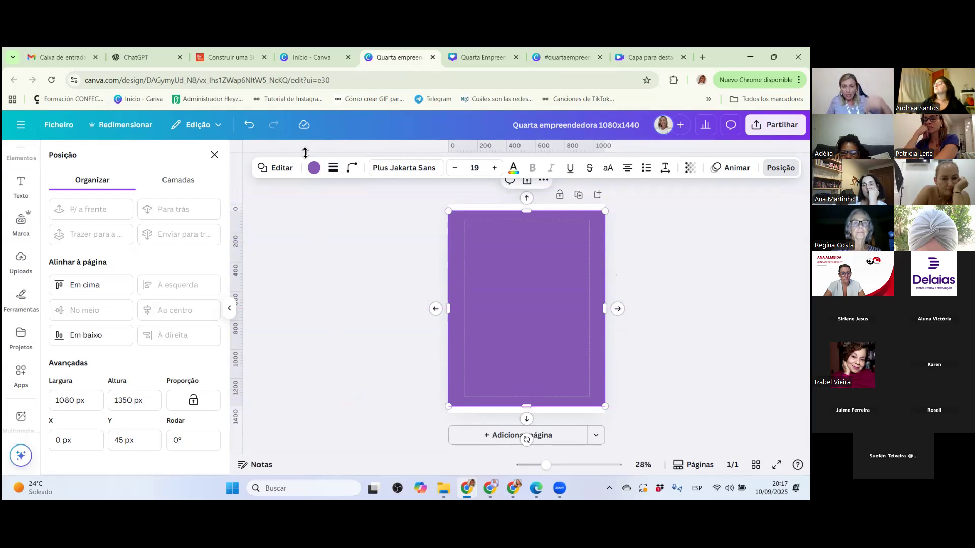
pyautogui.moveTo(304, 152); pyautogui.dragTo(314, 211)
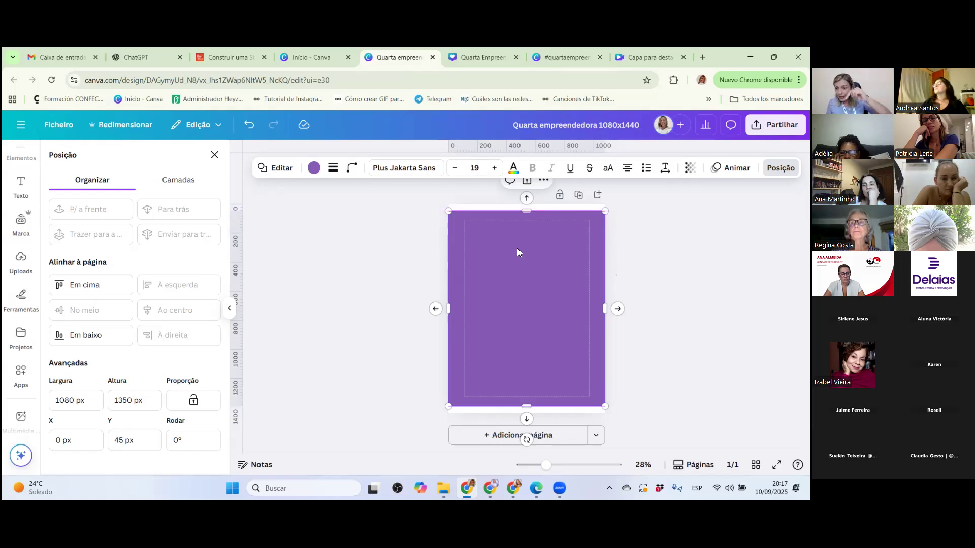
# Delete the purple rectangle from the page, keeping the two horizontal guides.
pyautogui.press('Delete')
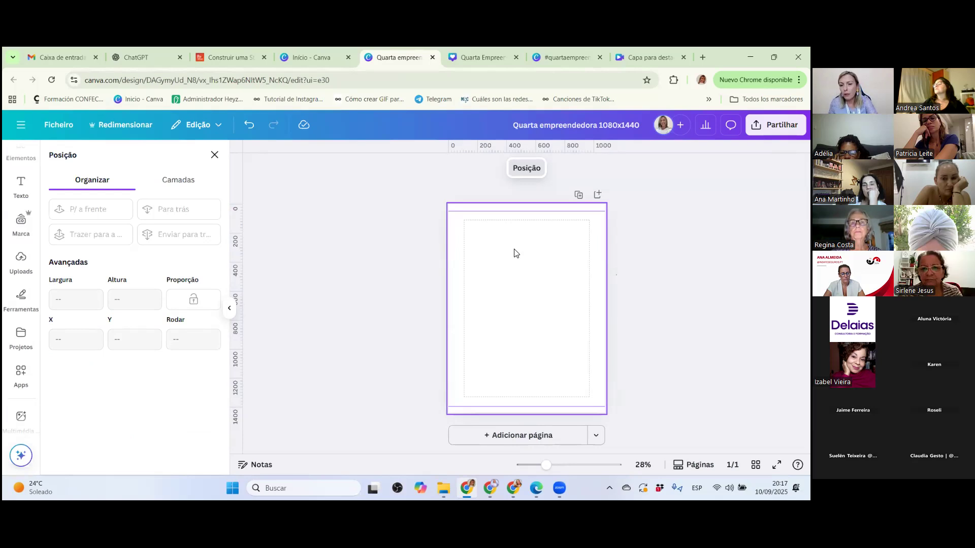
pyautogui.click(249, 124)
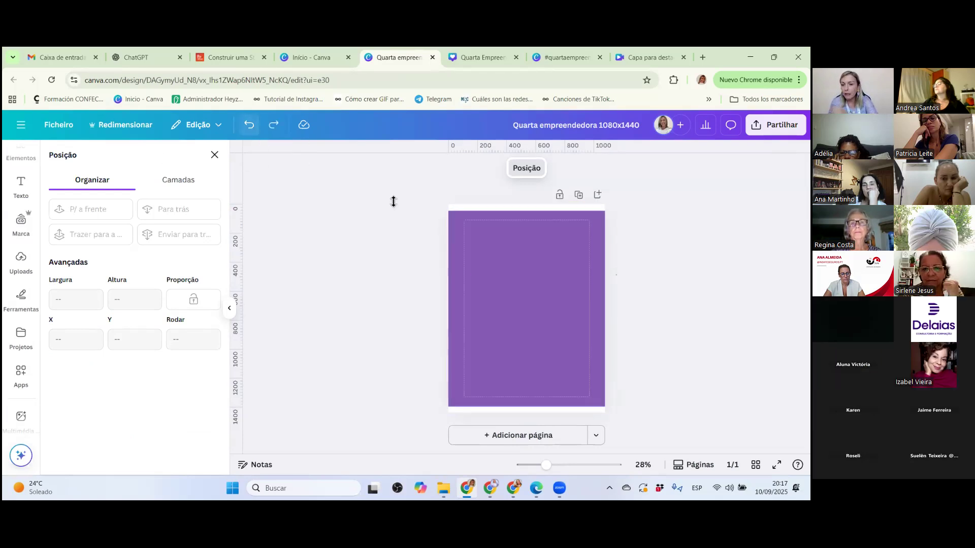
pyautogui.click(505, 274)
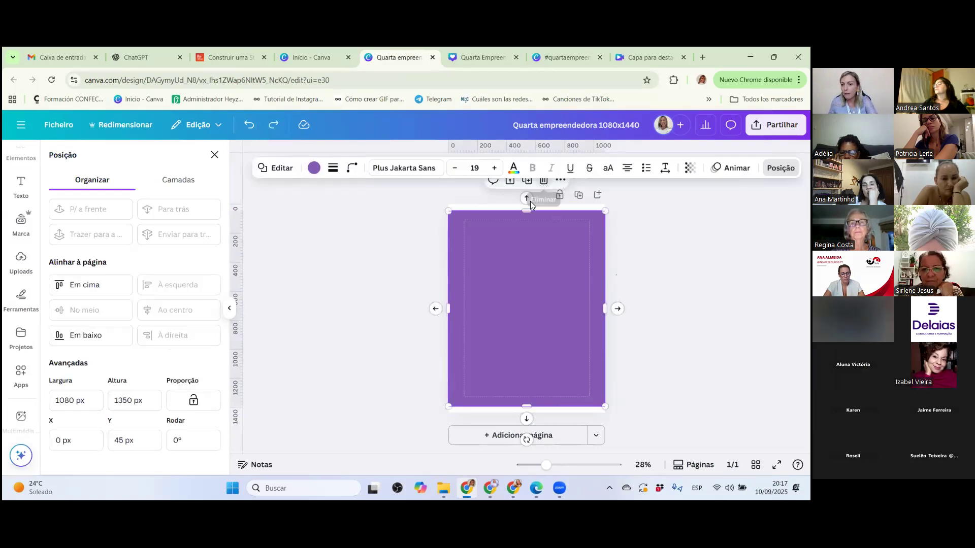
pyautogui.press('Delete')
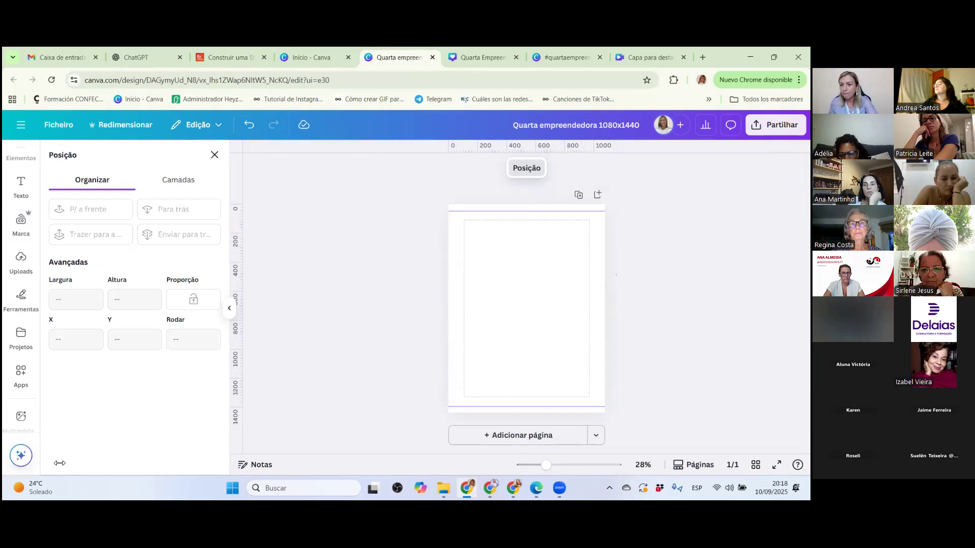
# Lock the guides in the design so they cannot be moved.
pyautogui.click(58, 124)
pyautogui.moveTo(78, 249)
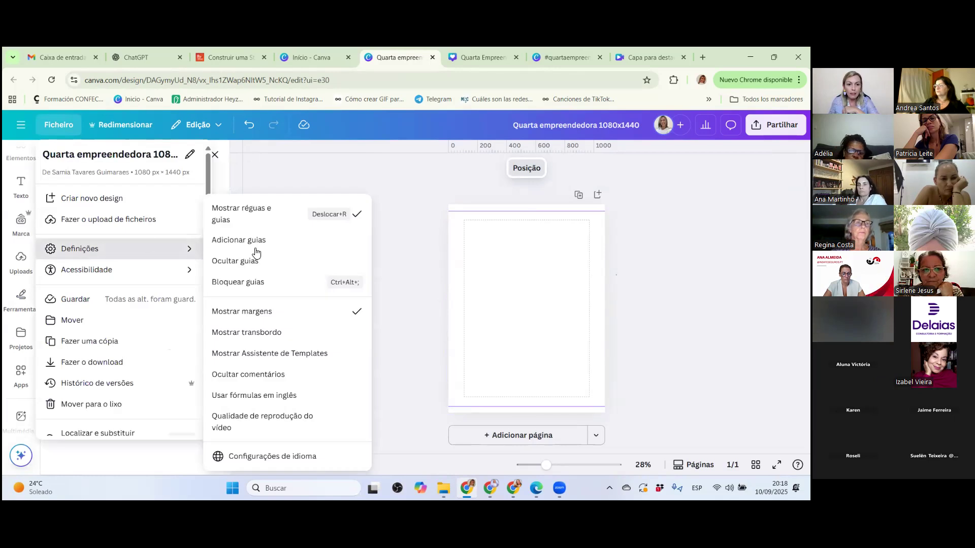
pyautogui.click(261, 288)
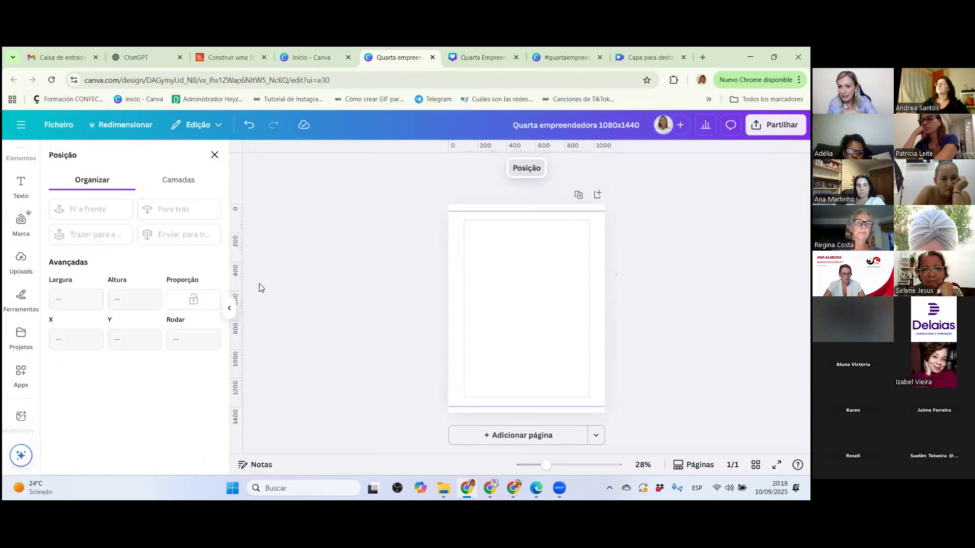
pyautogui.click(472, 225)
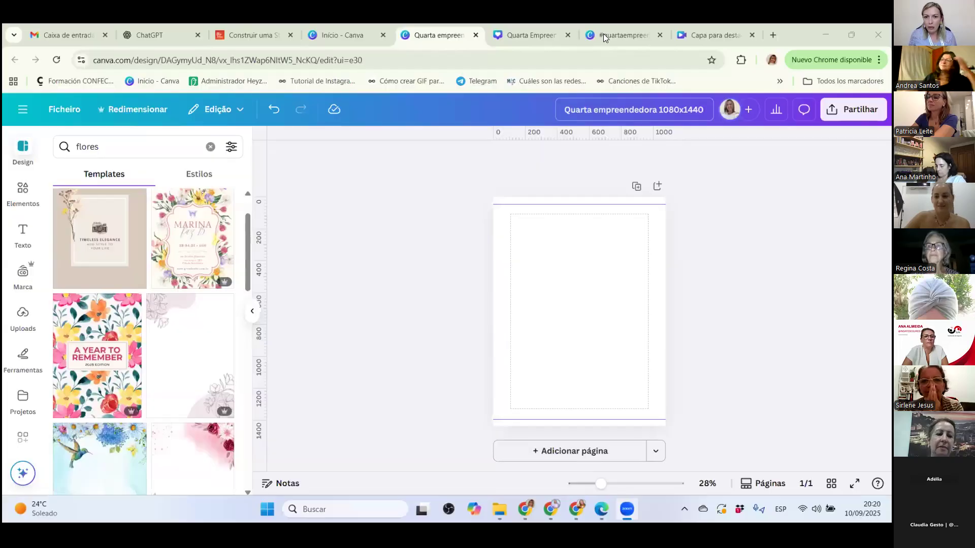
# Switch to the "#quartaempreendedora Empreendedores Vencedores" design and open page 30 with the Story format.
pyautogui.click(519, 36)
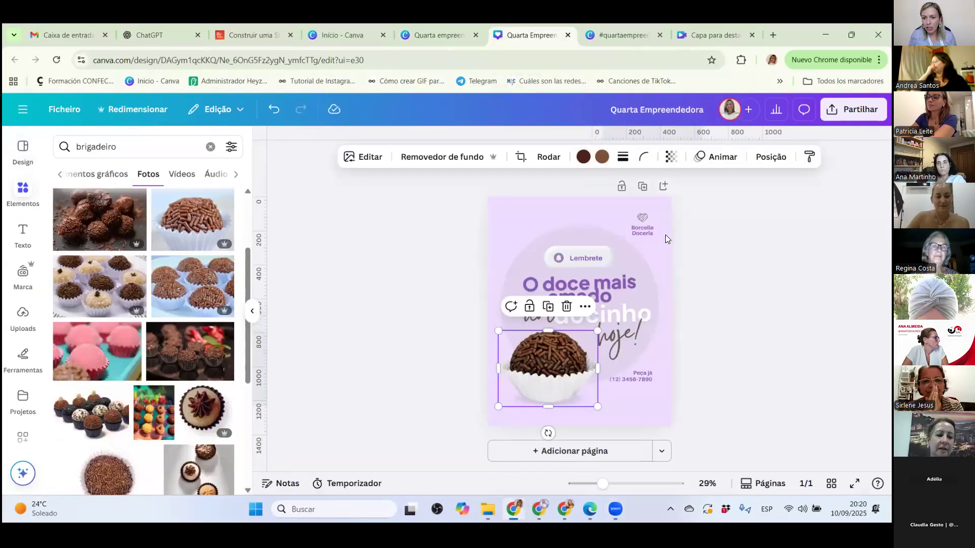
pyautogui.click(603, 36)
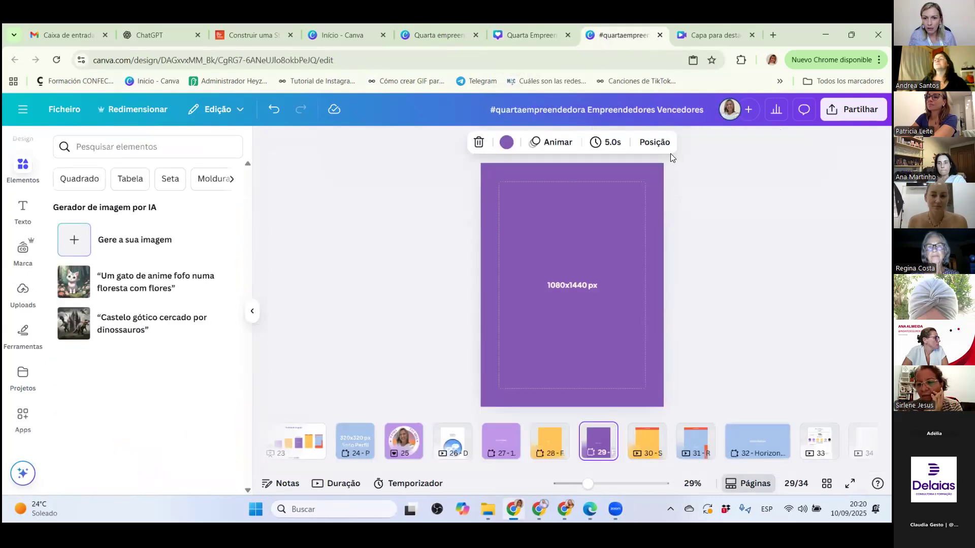
pyautogui.click(648, 443)
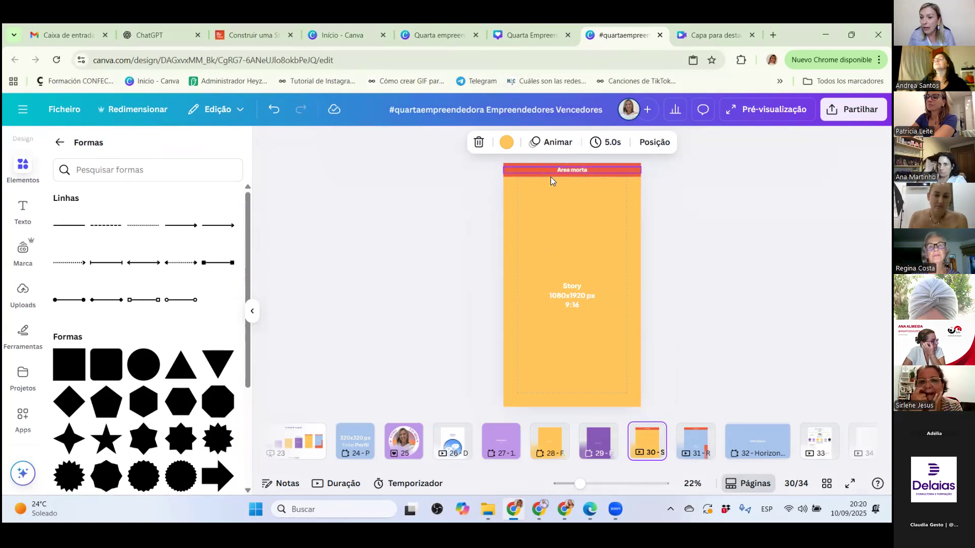
# Search the Story design templates for "viagens".
pyautogui.scroll(1, 25, 166)
pyautogui.click(23, 147)
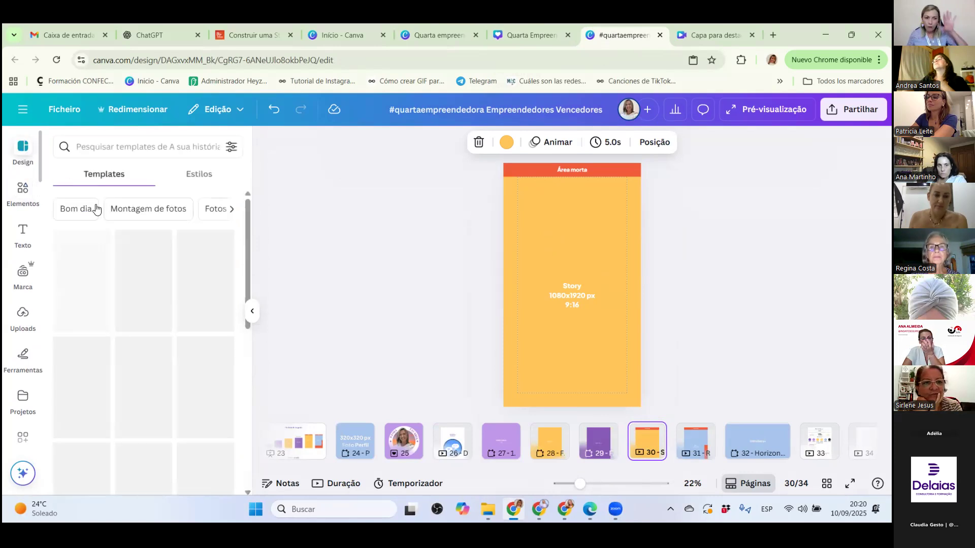
pyautogui.click(105, 149)
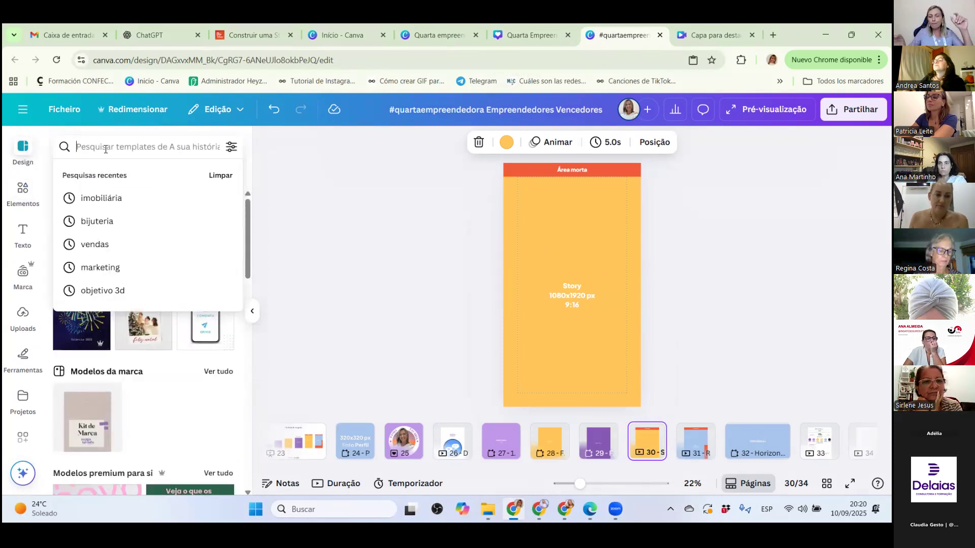
pyautogui.write('viagen')
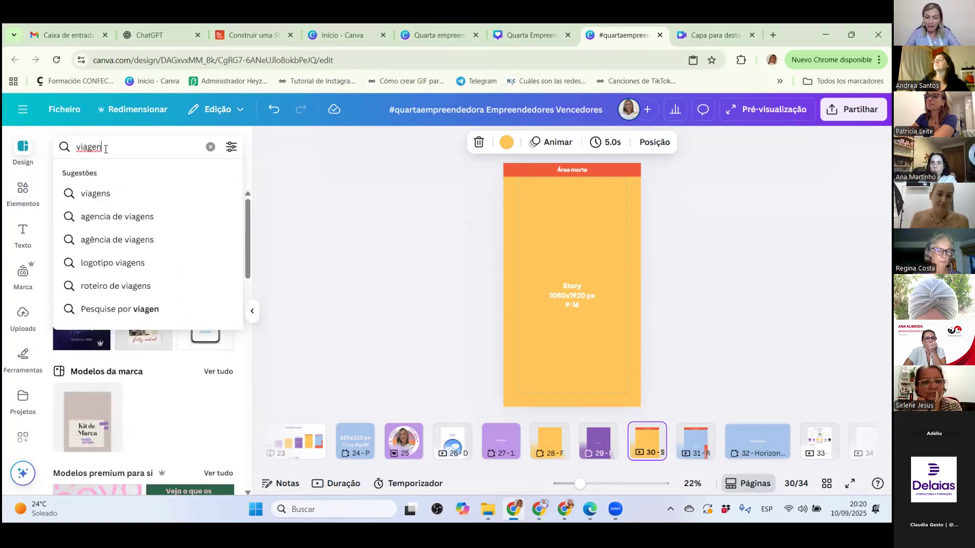
pyautogui.write('s')
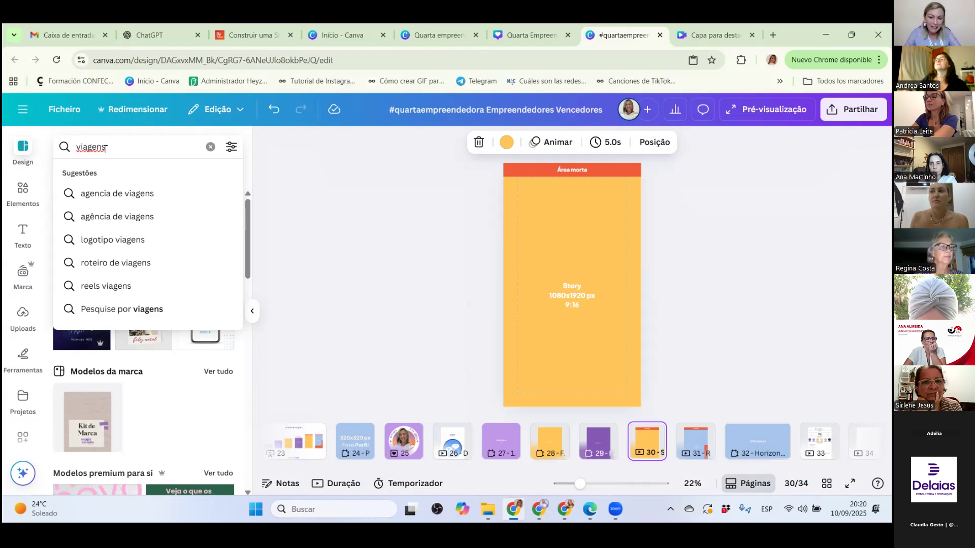
pyautogui.press('Return')
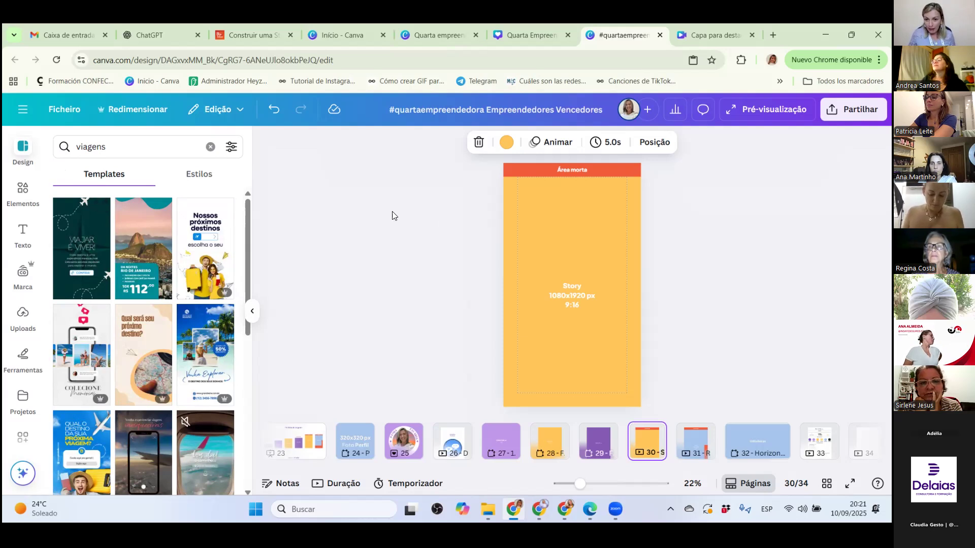
pyautogui.click(104, 242)
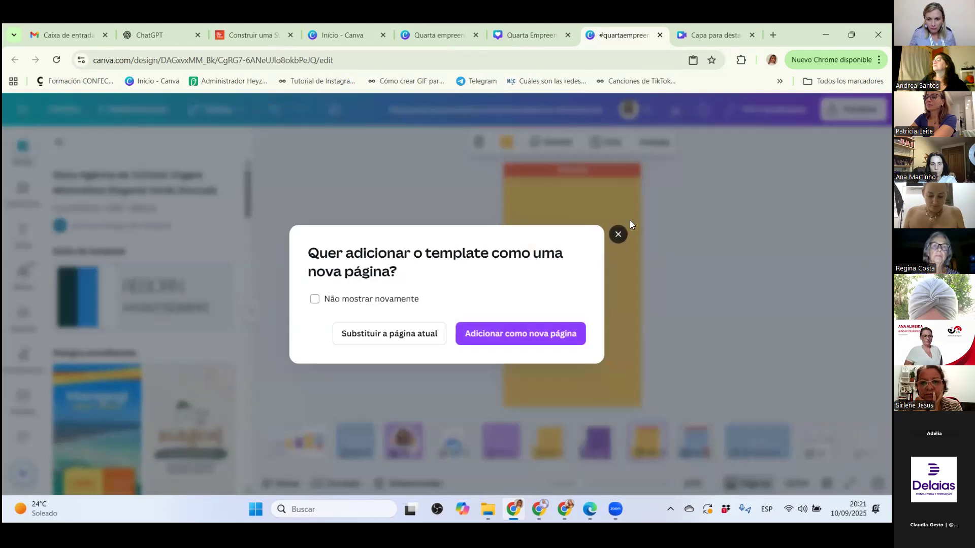
pyautogui.click(629, 224)
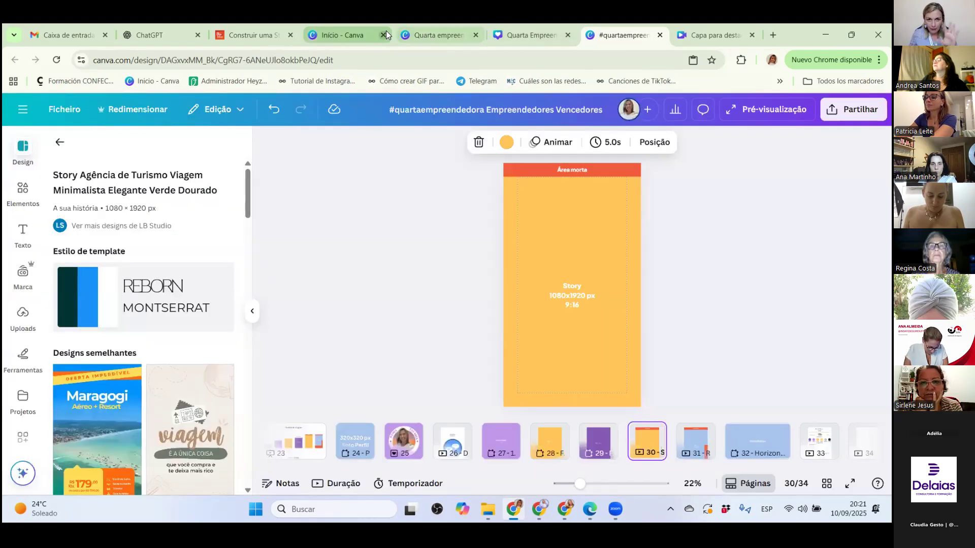
pyautogui.click(346, 33)
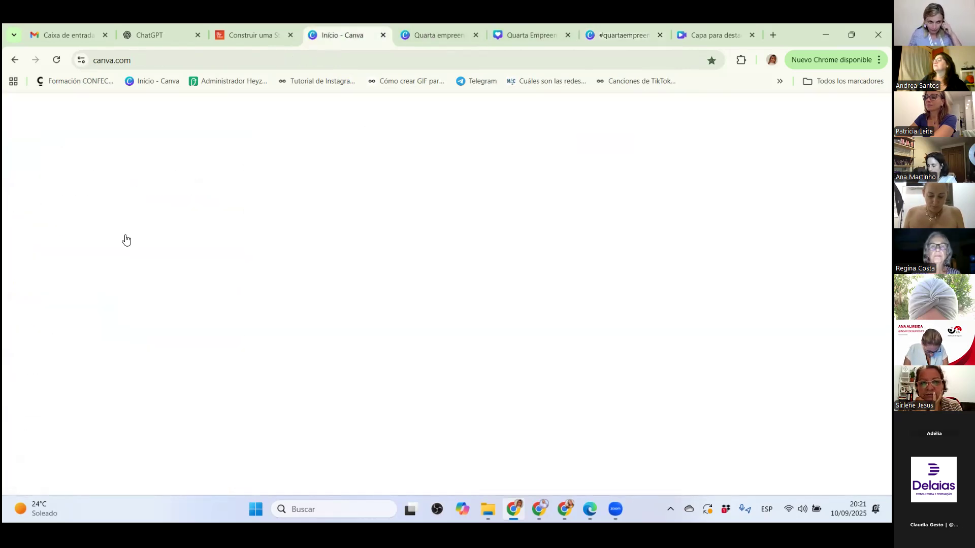
pyautogui.click(525, 34)
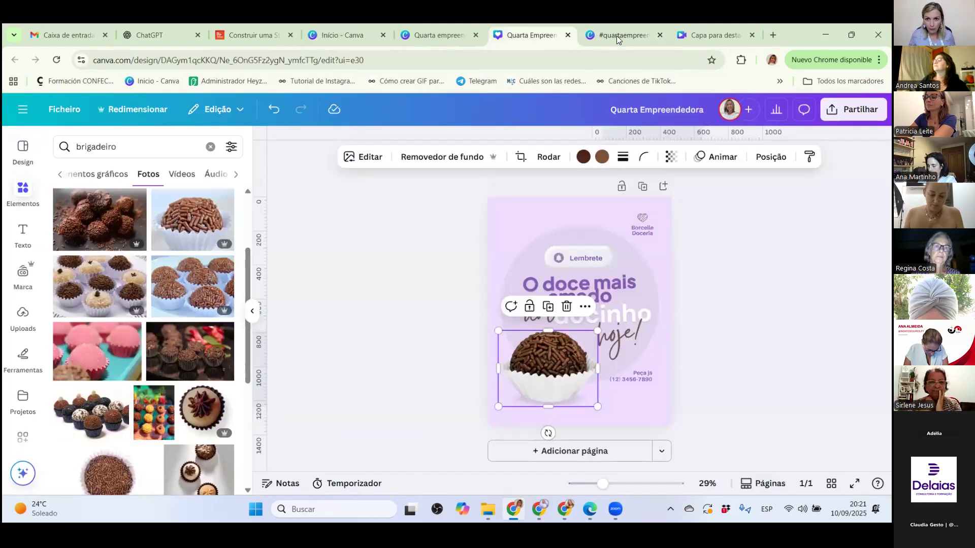
pyautogui.click(617, 36)
pyautogui.click(595, 232)
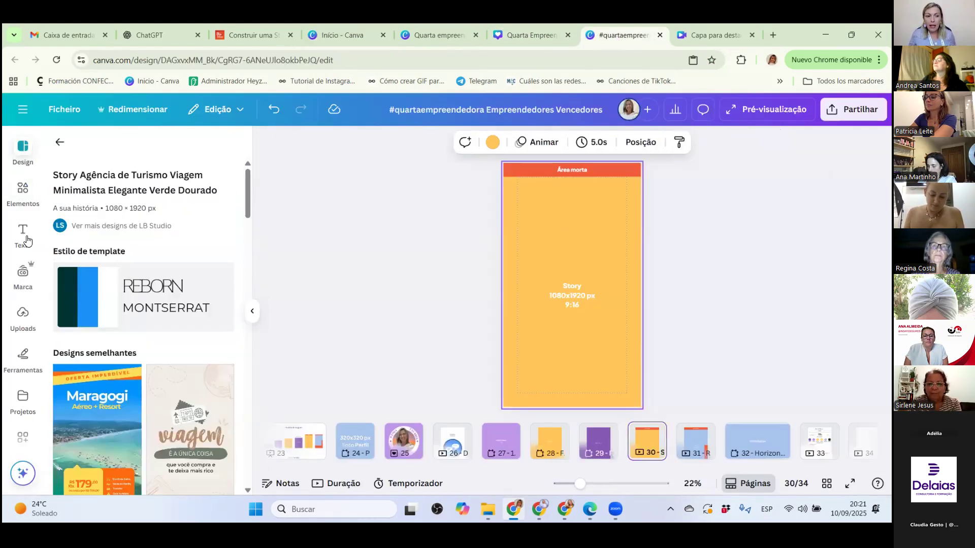
# Search the elements library for "viagem".
pyautogui.click(24, 192)
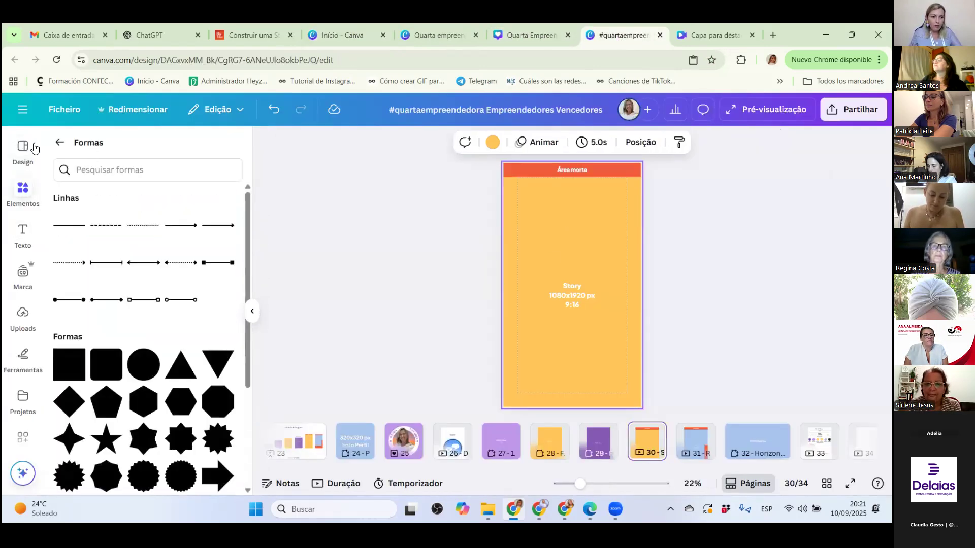
pyautogui.click(64, 142)
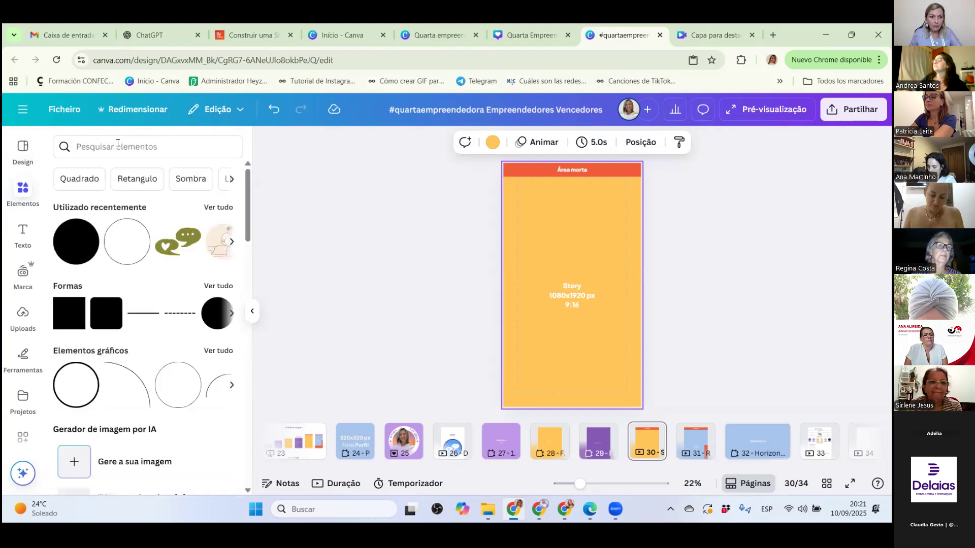
pyautogui.click(89, 150)
pyautogui.write('viagen')
pyautogui.press('BackSpace')
pyautogui.write('m')
pyautogui.press('Return')
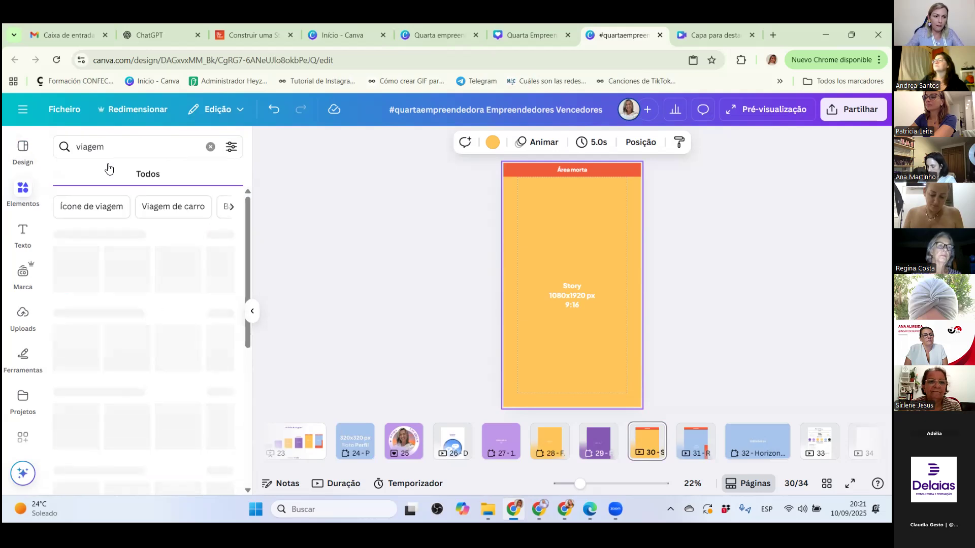
# Return to the "viagens" template results and replace the Story page with the dark green "Viajar é viver!" travel agency template.
pyautogui.click(31, 147)
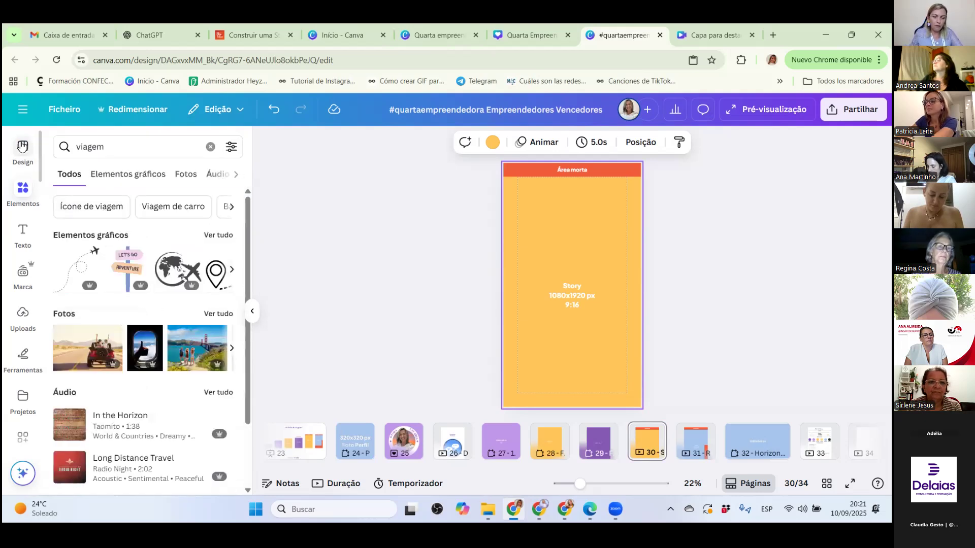
pyautogui.scroll(-3, 107, 213)
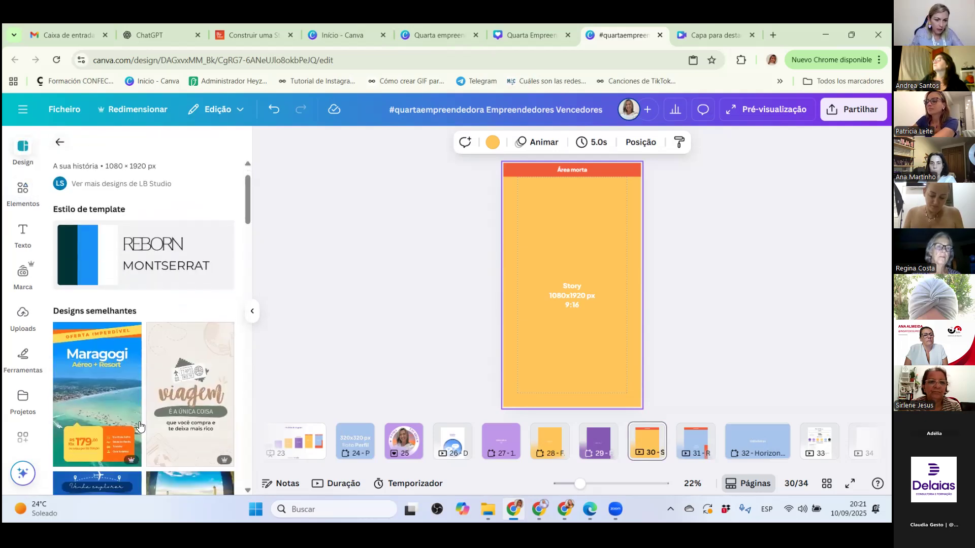
pyautogui.click(57, 144)
pyautogui.click(84, 233)
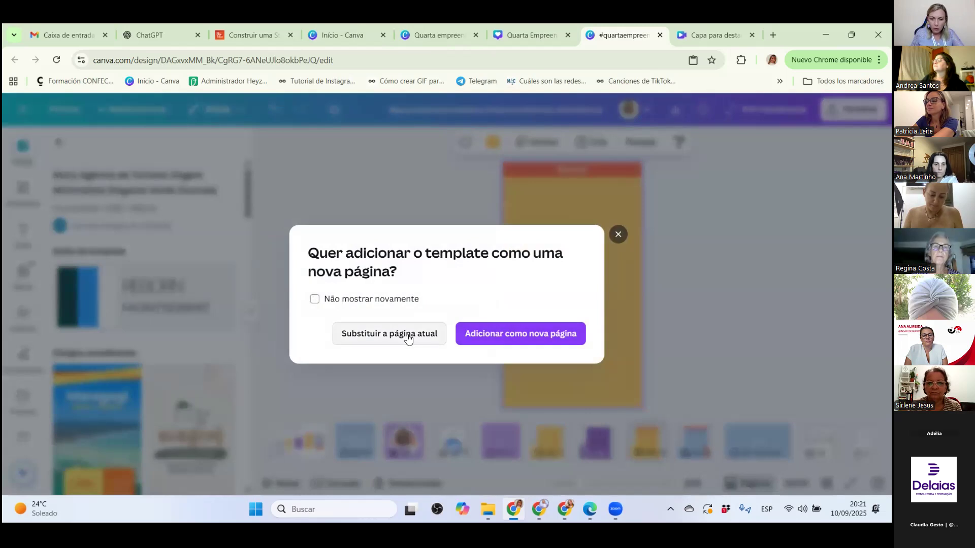
pyautogui.click(363, 337)
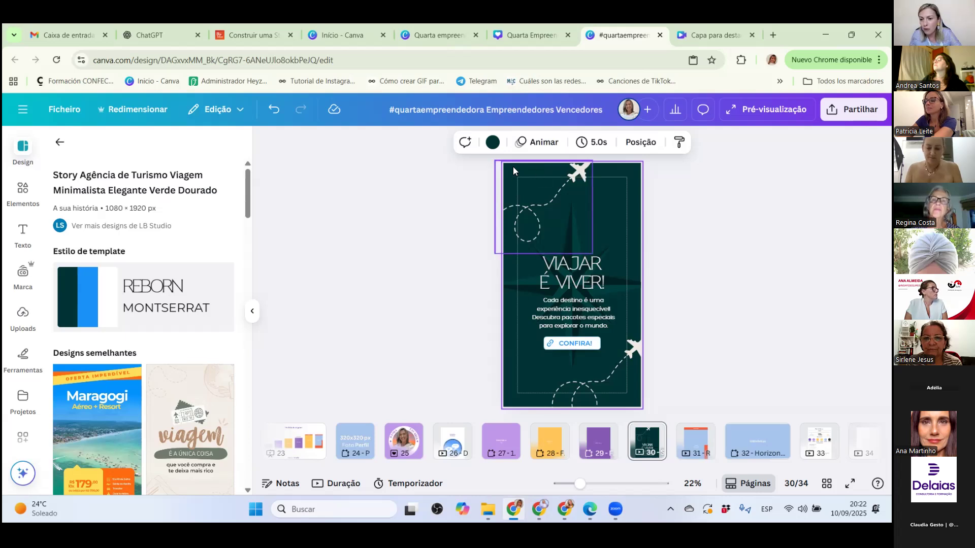
# Try moving the upper airplane graphic inside the page margin, and undo both that move and the template replacement.
pyautogui.click(579, 176)
pyautogui.moveTo(579, 176); pyautogui.dragTo(553, 194)
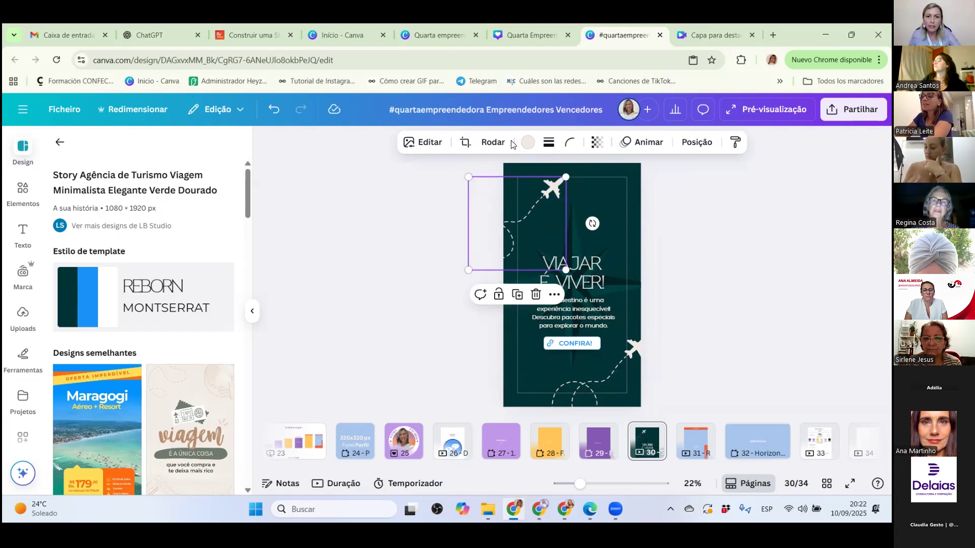
pyautogui.click(274, 114)
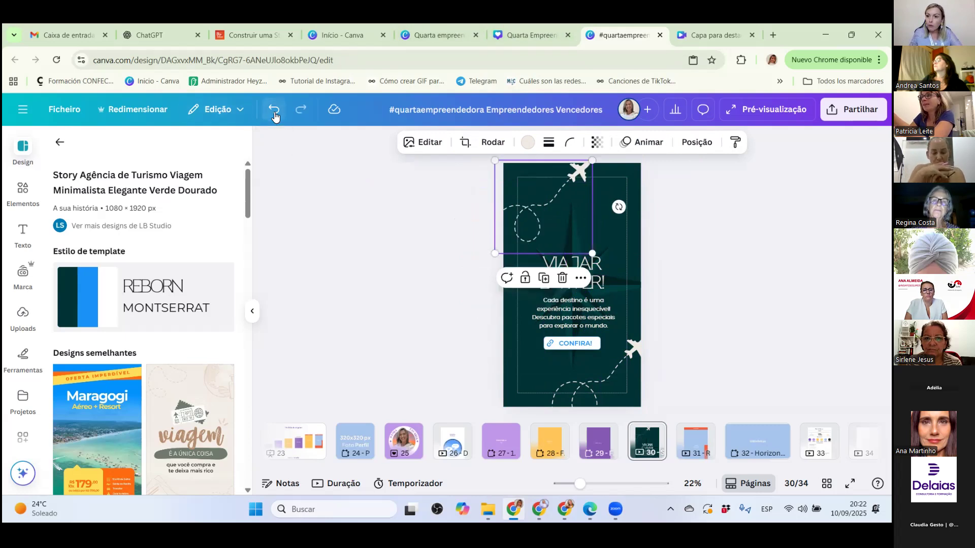
pyautogui.click(274, 115)
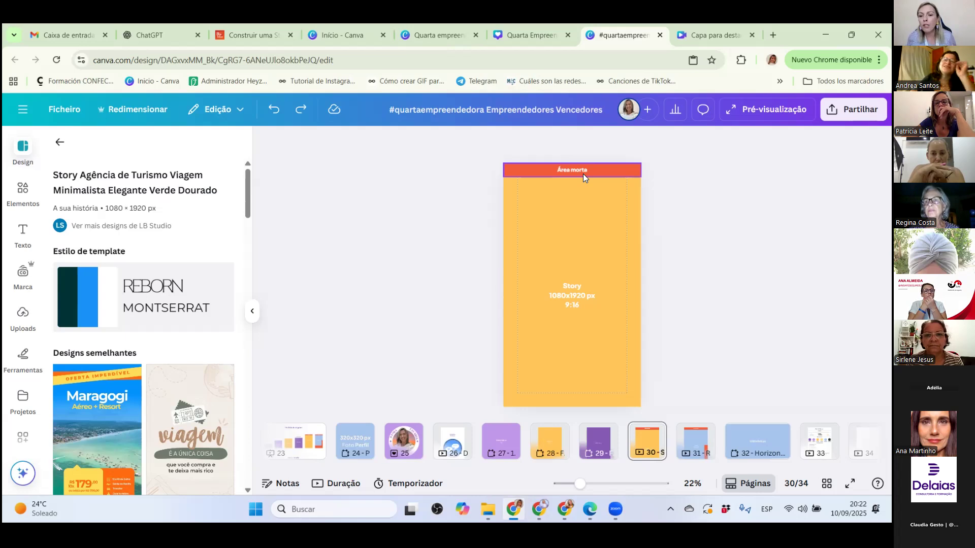
# Duplicate the Reels Instagram page that shows the dead areas.
pyautogui.click(695, 443)
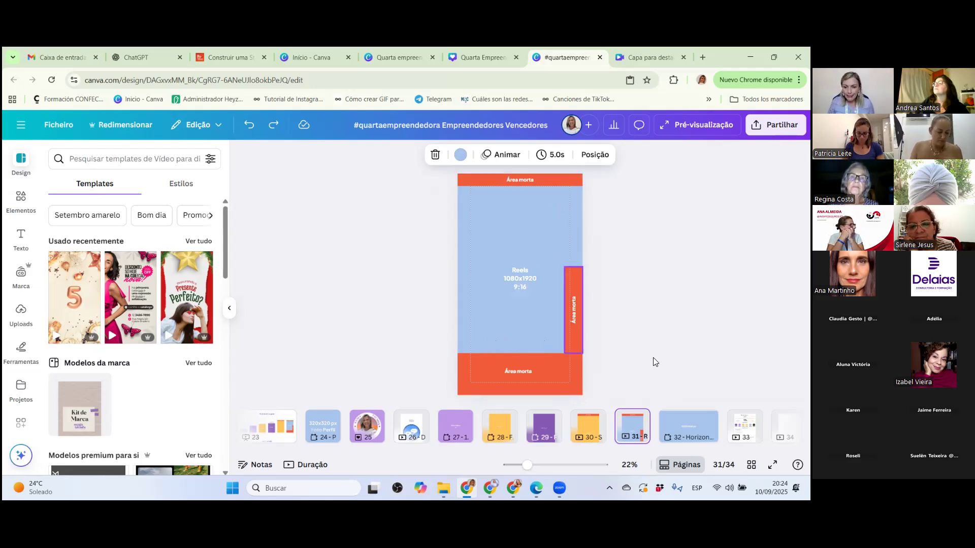
pyautogui.click(636, 419)
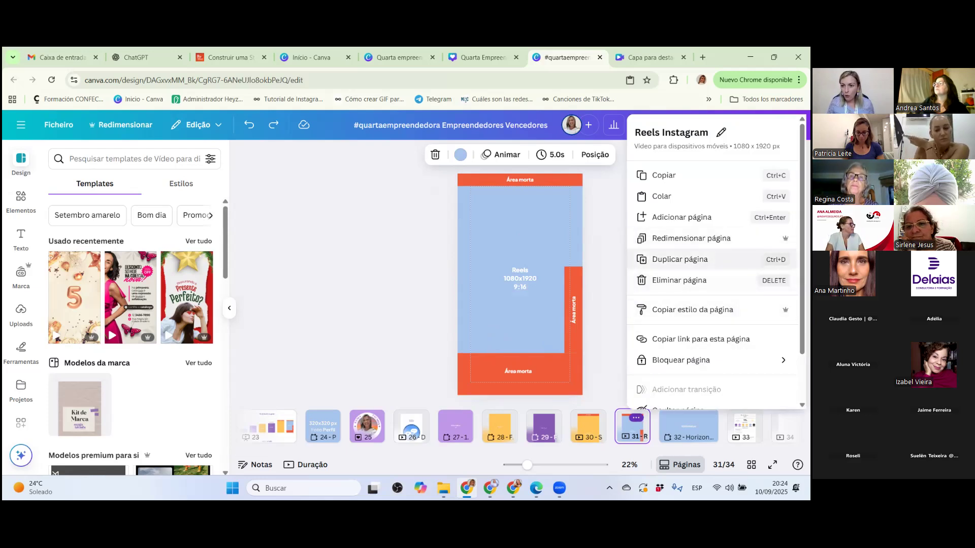
pyautogui.click(680, 260)
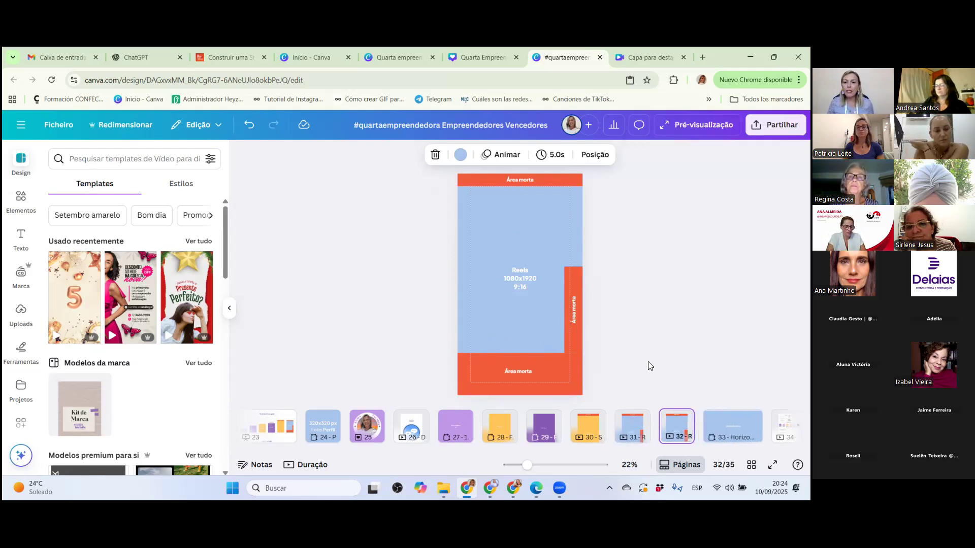
# Delete all the red dead-area blocks and their "Área morta" labels from the duplicated Reels page.
pyautogui.click(569, 300)
pyautogui.click(567, 286)
pyautogui.press('Delete')
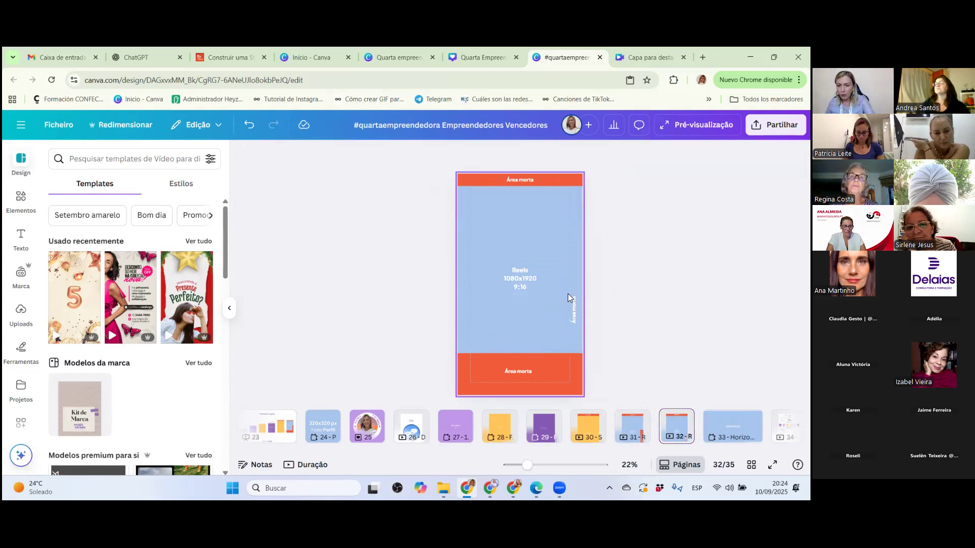
pyautogui.click(573, 304)
pyautogui.press('Delete')
pyautogui.click(561, 380)
pyautogui.press('Delete')
pyautogui.click(518, 372)
pyautogui.press('Delete')
pyautogui.click(571, 177)
pyautogui.press('Delete')
pyautogui.click(533, 178)
pyautogui.press('Delete')
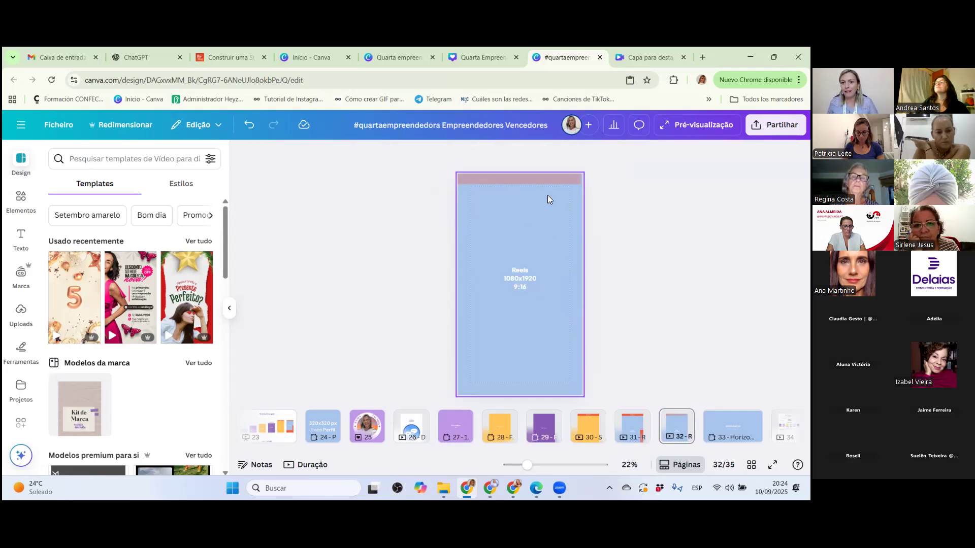
pyautogui.click(548, 184)
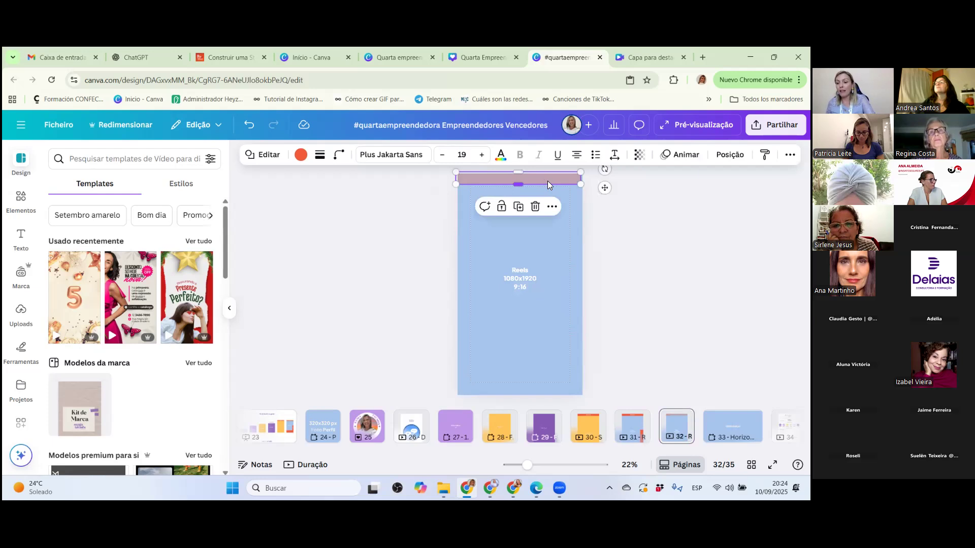
pyautogui.press('Delete')
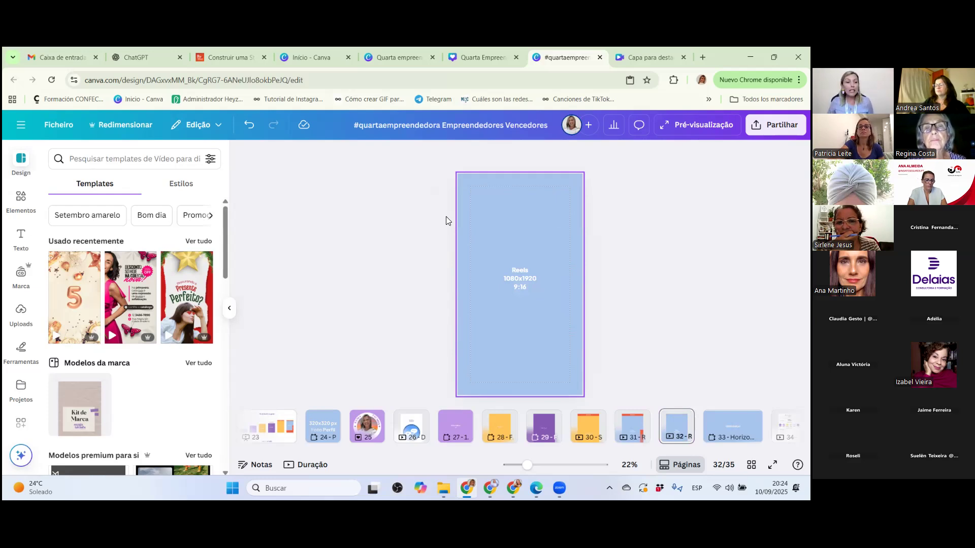
# Search the elements library for "marketing digital".
pyautogui.click(16, 318)
pyautogui.scroll(-10, 142, 304)
pyautogui.scroll(10, 126, 328)
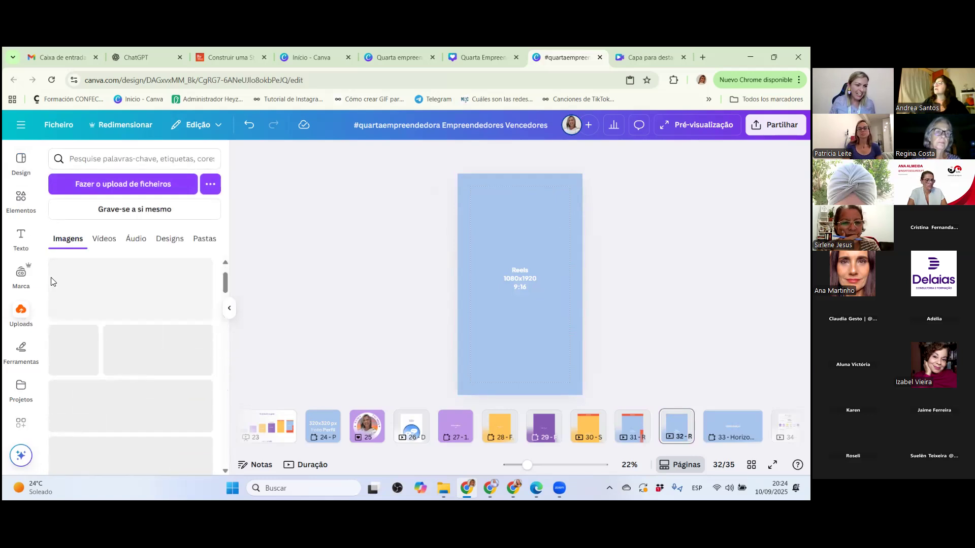
pyautogui.click(22, 276)
pyautogui.click(20, 197)
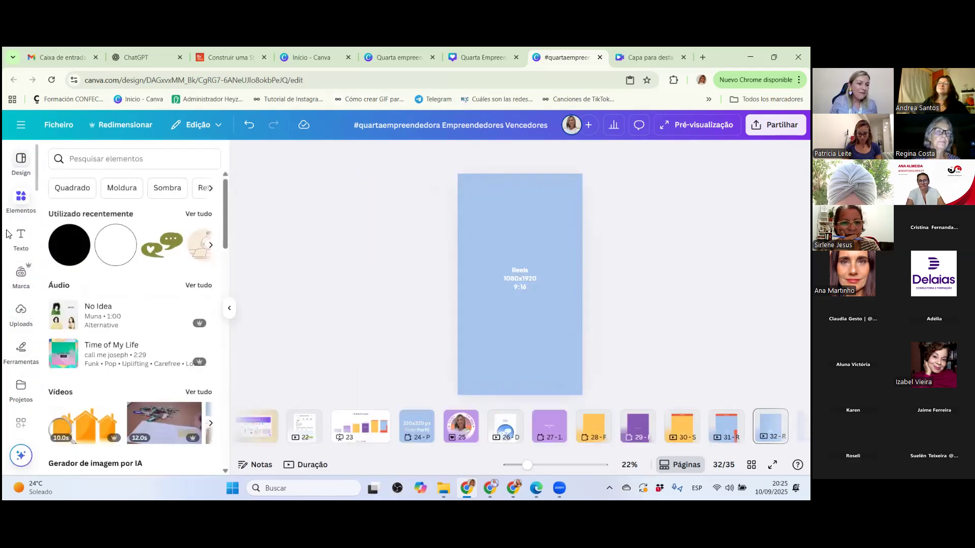
pyautogui.click(95, 159)
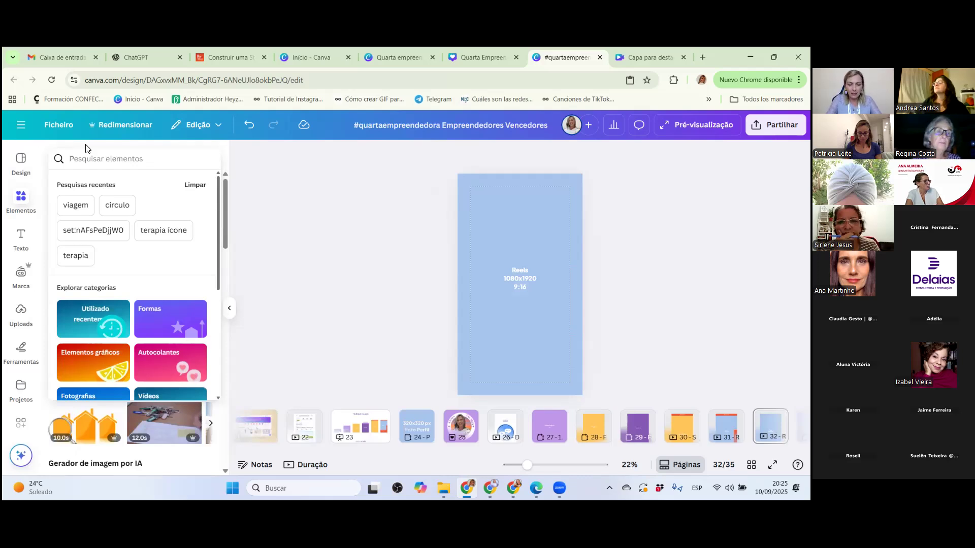
pyautogui.write('mare')
pyautogui.press('BackSpace')
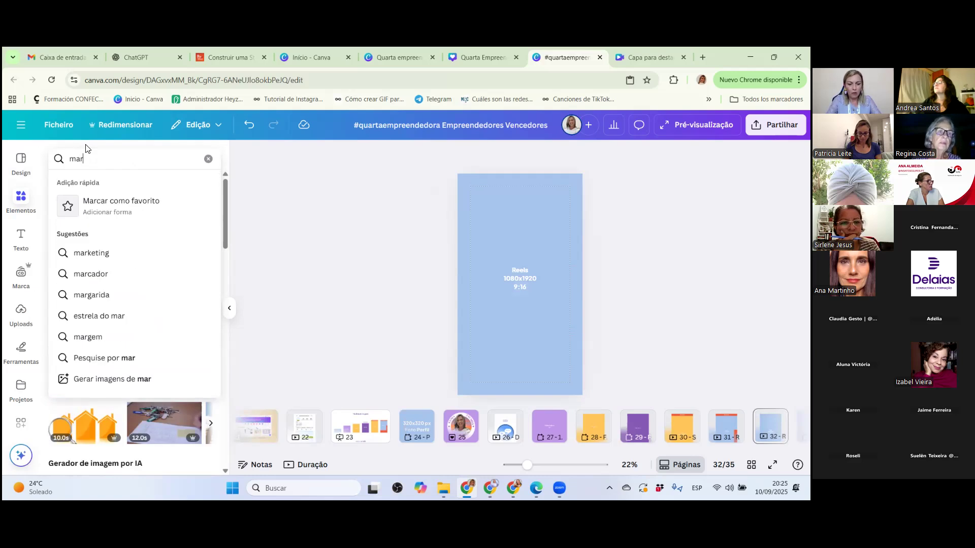
pyautogui.write('kerting digital')
pyautogui.press('Return')
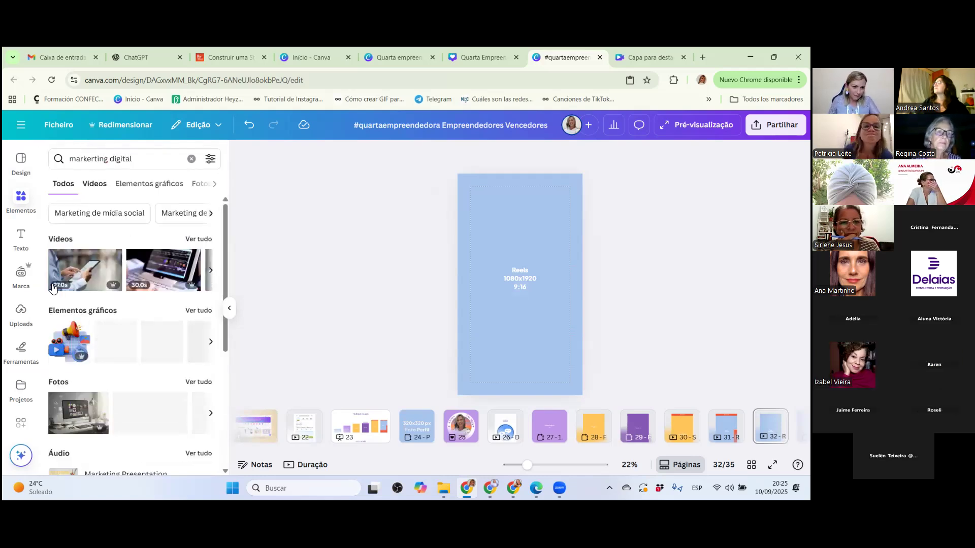
# Narrow the "marketing digital" results to videos with vertical orientation.
pyautogui.click(203, 382)
pyautogui.scroll(-1, 132, 338)
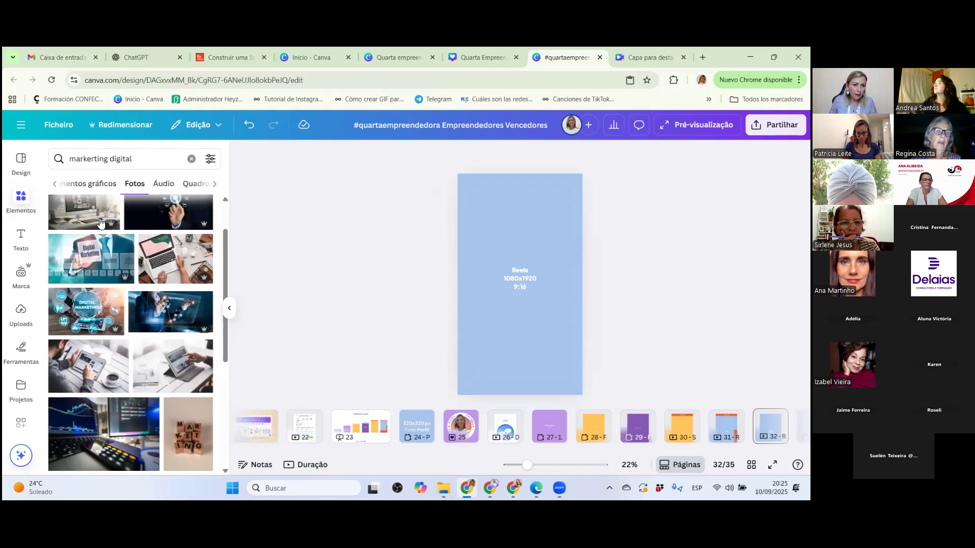
pyautogui.scroll(1, 60, 206)
pyautogui.click(54, 185)
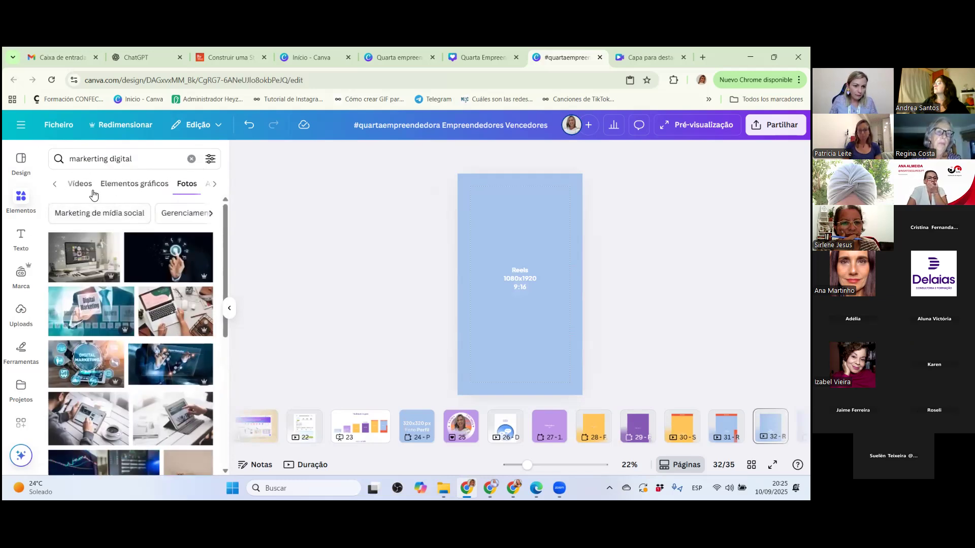
pyautogui.click(128, 188)
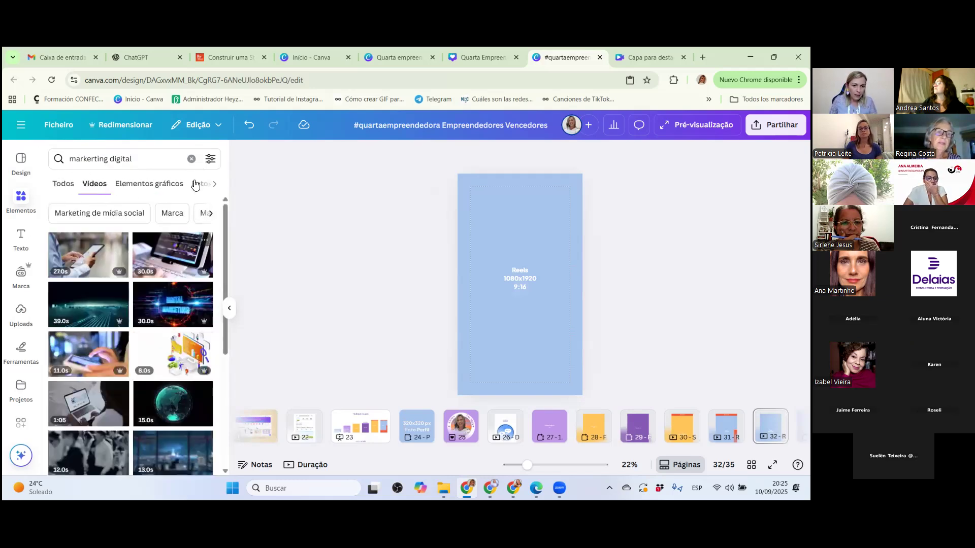
pyautogui.click(210, 159)
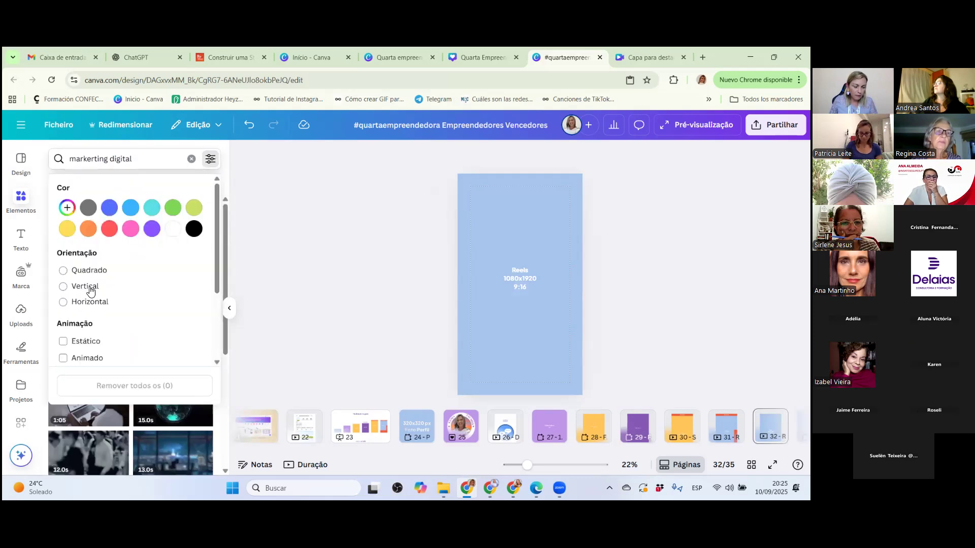
pyautogui.click(64, 287)
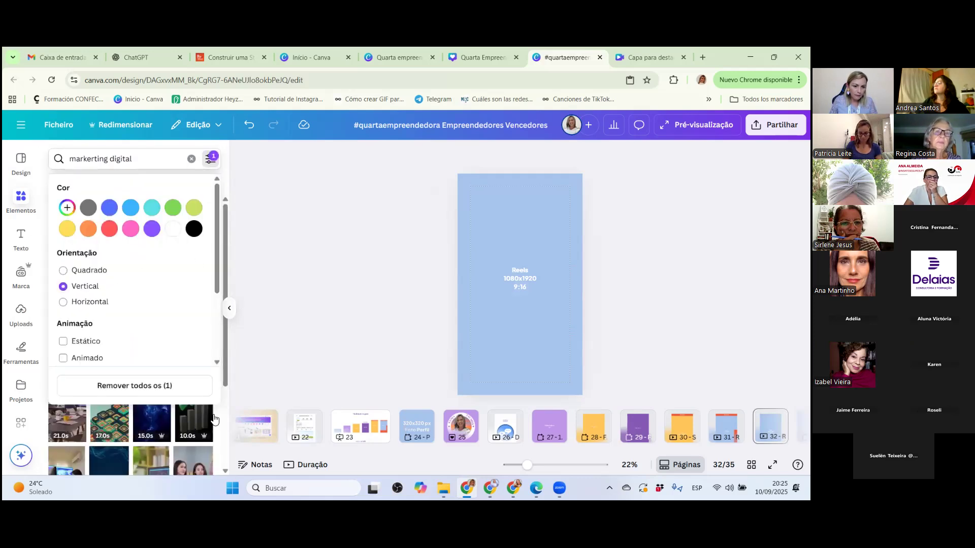
pyautogui.click(250, 384)
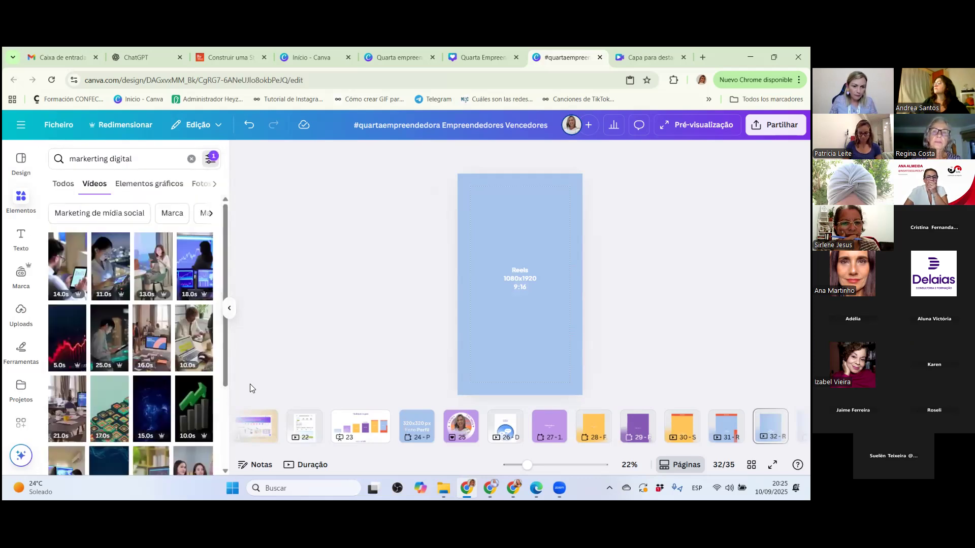
# Add the 13-second video of the seated woman with a tablet, enlarge it to fill the Reels page, and clear the element search.
pyautogui.click(155, 277)
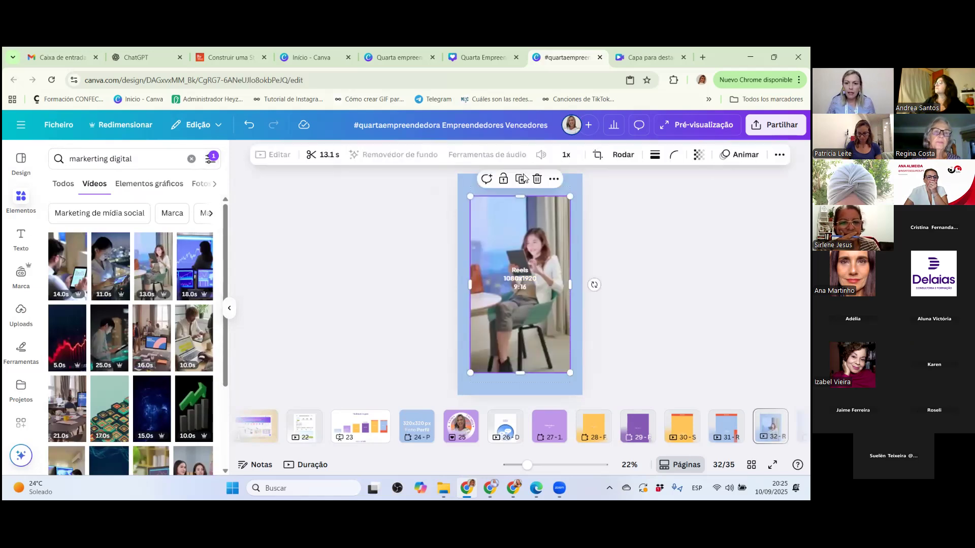
pyautogui.moveTo(575, 194); pyautogui.dragTo(583, 175)
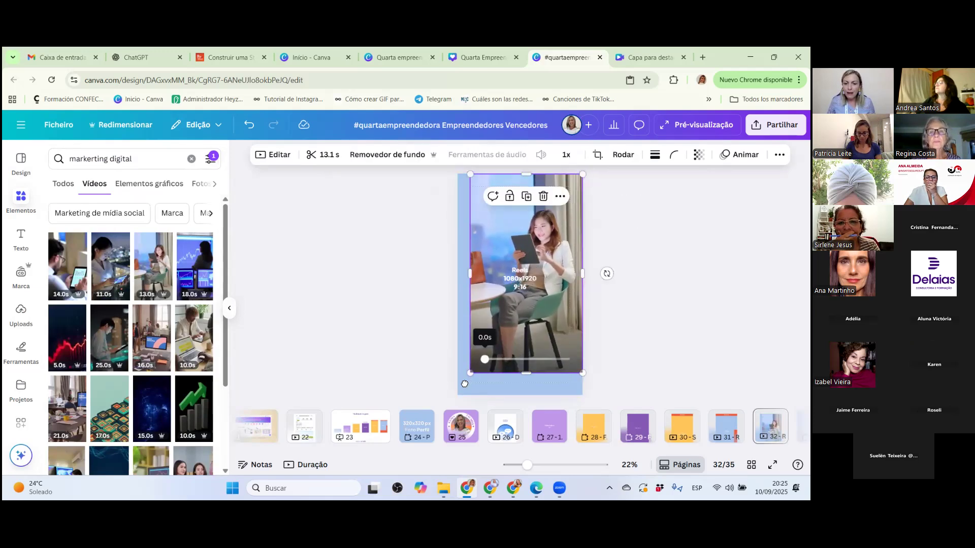
pyautogui.moveTo(470, 373); pyautogui.dragTo(453, 397)
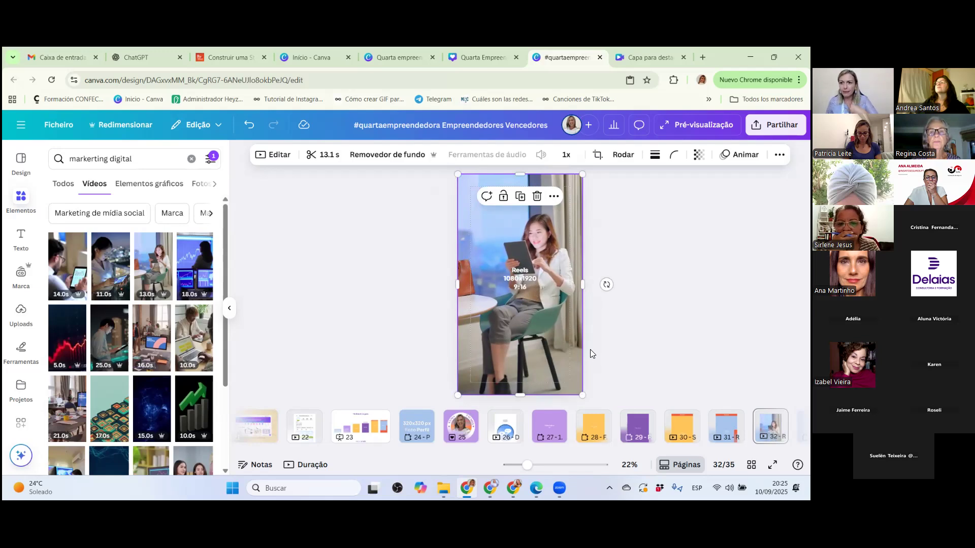
pyautogui.moveTo(511, 389)
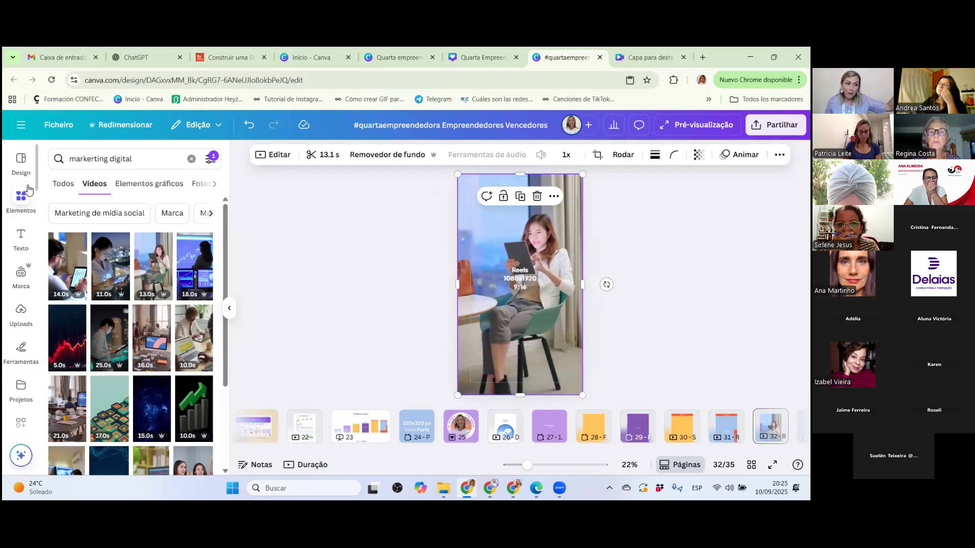
pyautogui.click(63, 186)
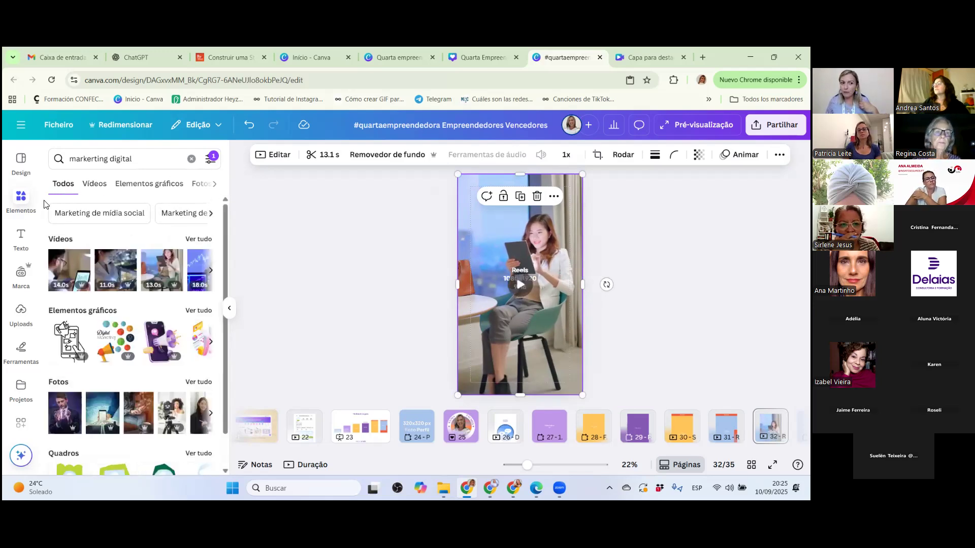
pyautogui.click(191, 159)
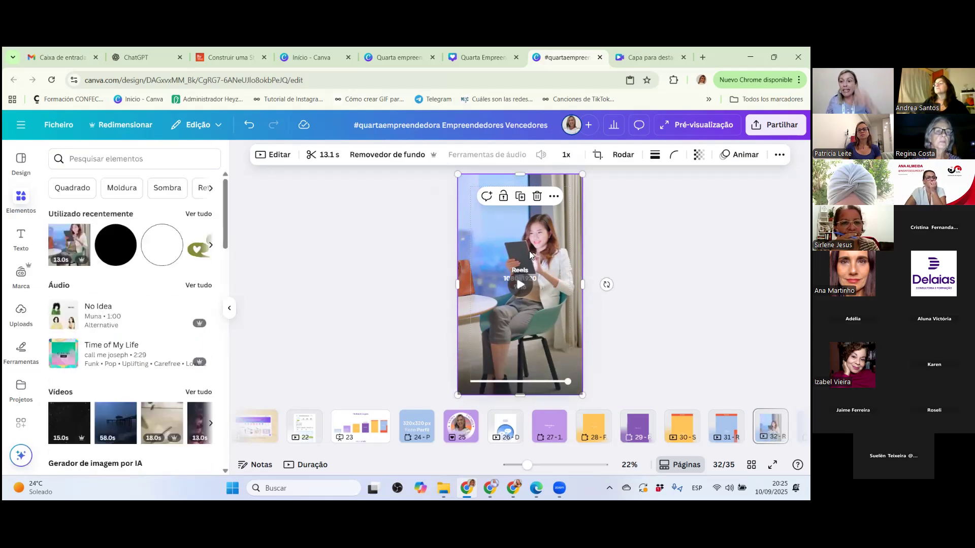
# Add a square shape over the video, size it to 1080 x 1350 px, and centre it horizontally and vertically on the page.
pyautogui.click(527, 256)
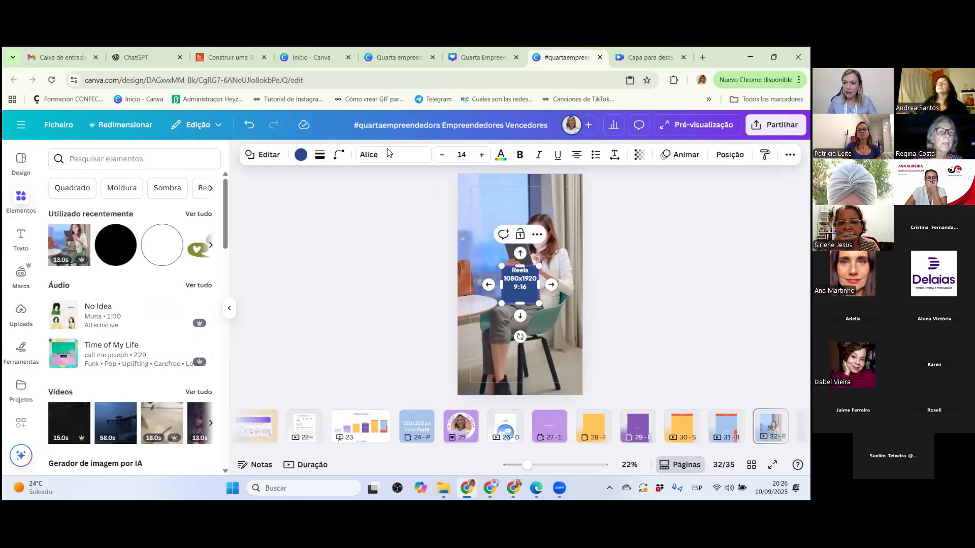
pyautogui.click(729, 155)
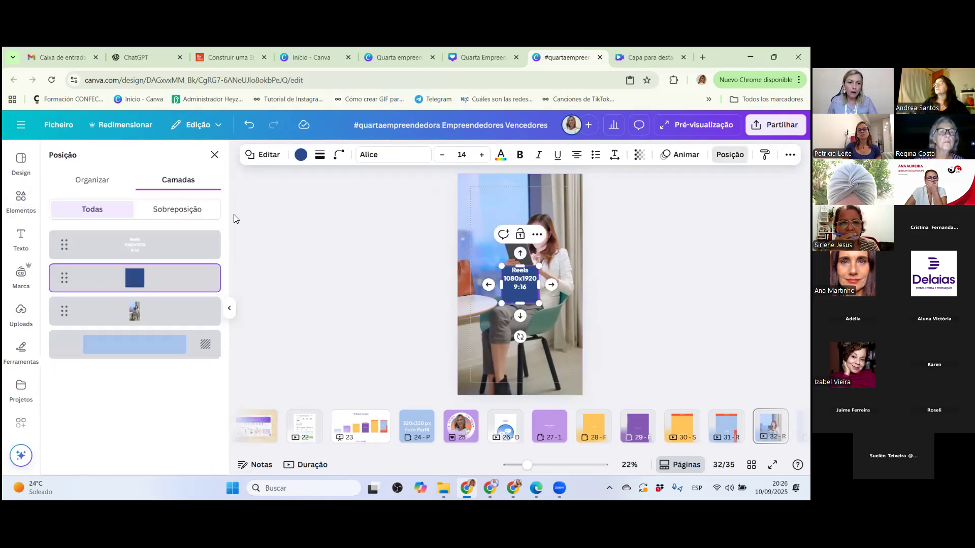
pyautogui.click(91, 179)
pyautogui.moveTo(72, 400); pyautogui.dragTo(33, 404)
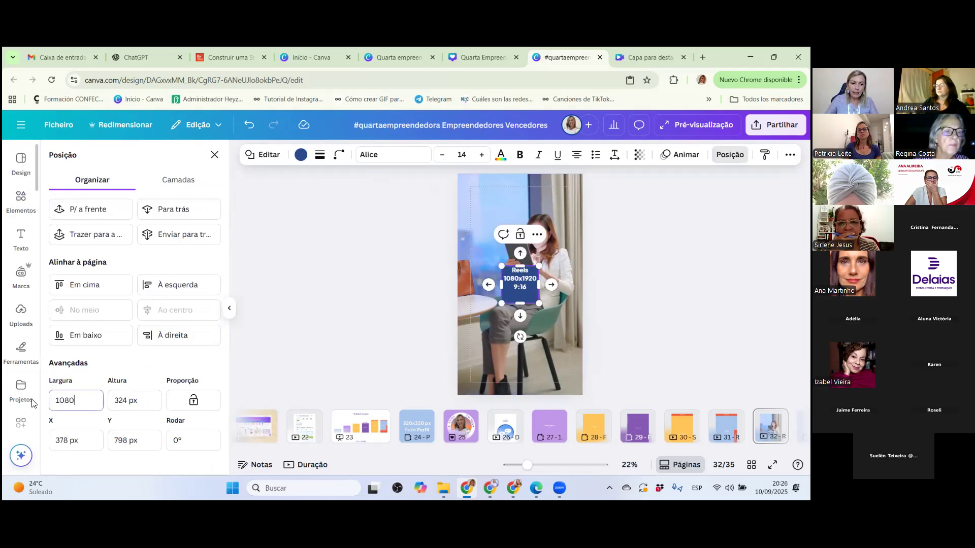
pyautogui.write('1080')
pyautogui.click(115, 402)
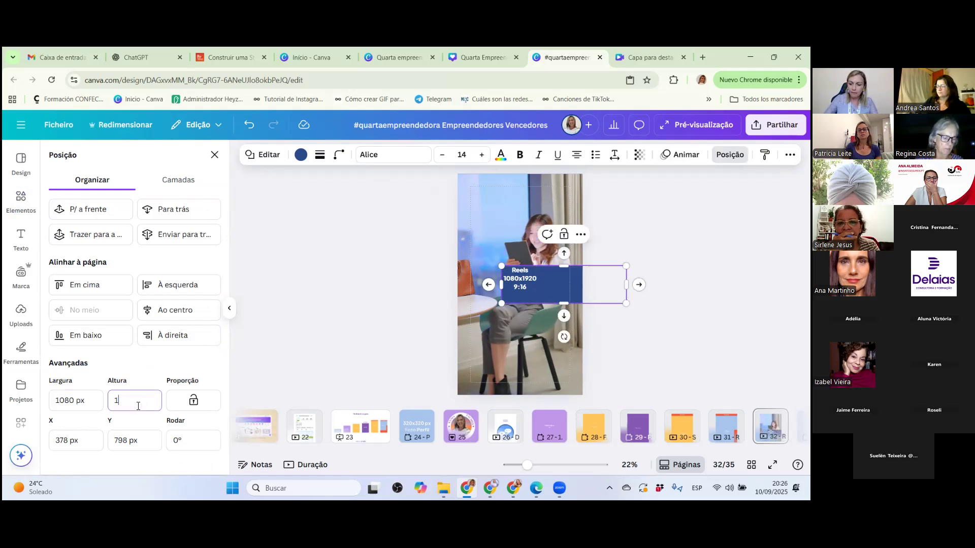
pyautogui.press('Return')
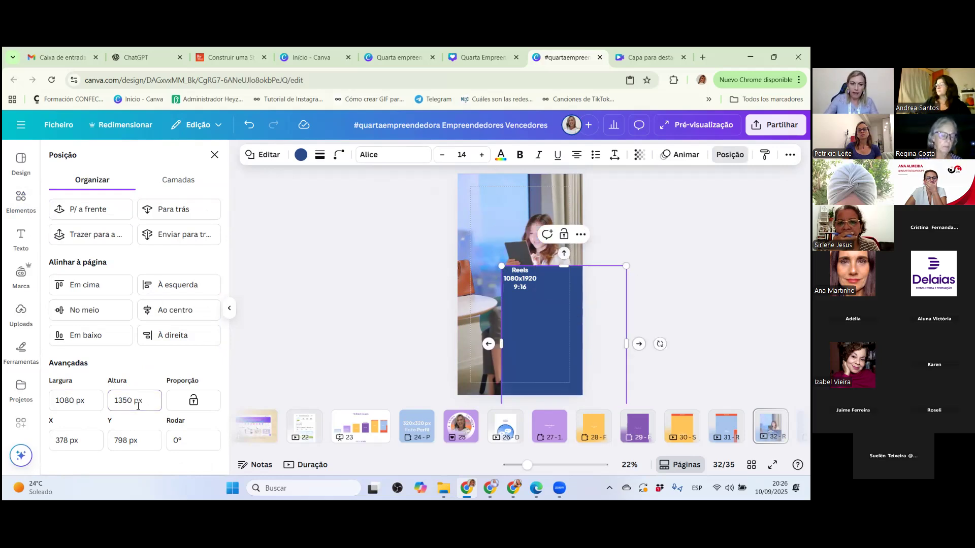
pyautogui.click(157, 307)
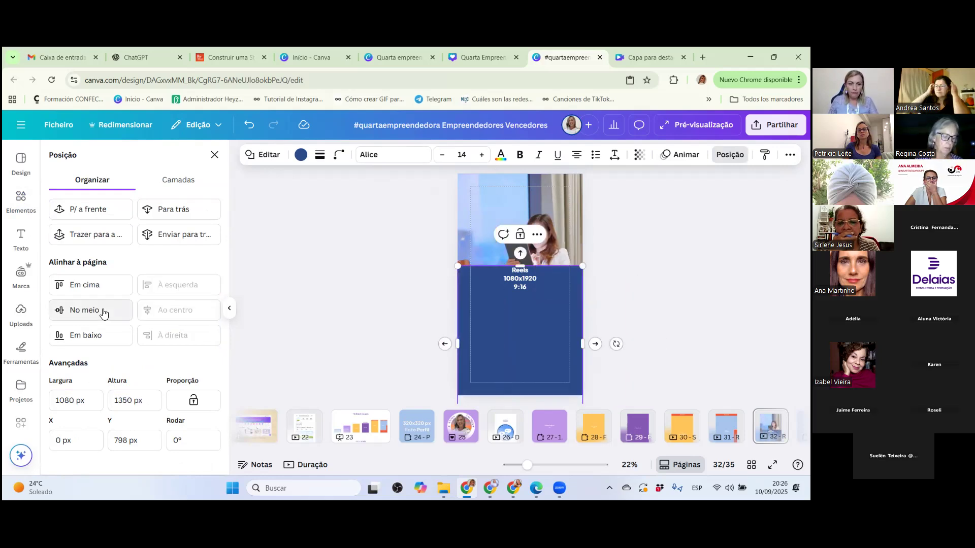
pyautogui.click(101, 310)
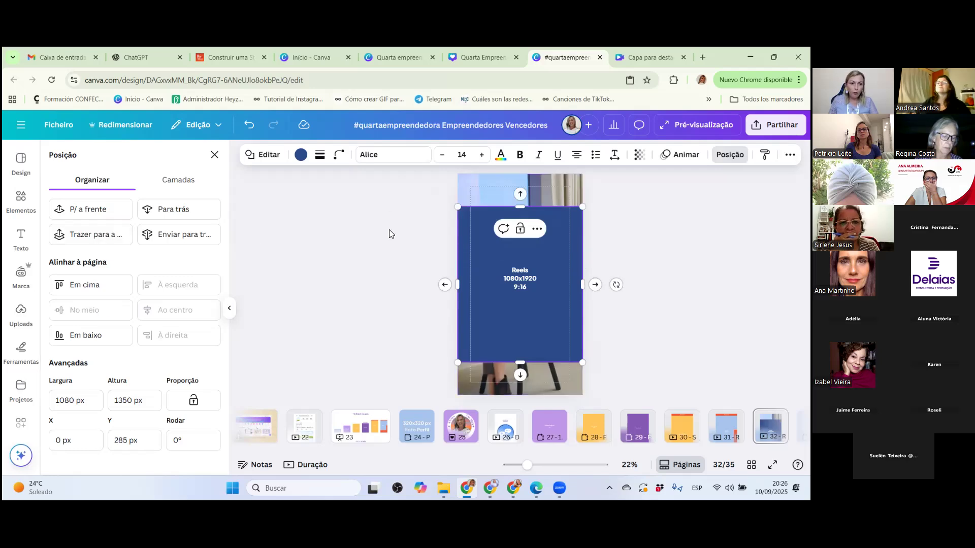
# Show rulers and guides, and place horizontal guides along the blue rectangle's bottom edge at 1635 px and along its top edge.
pyautogui.click(59, 125)
pyautogui.moveTo(99, 252)
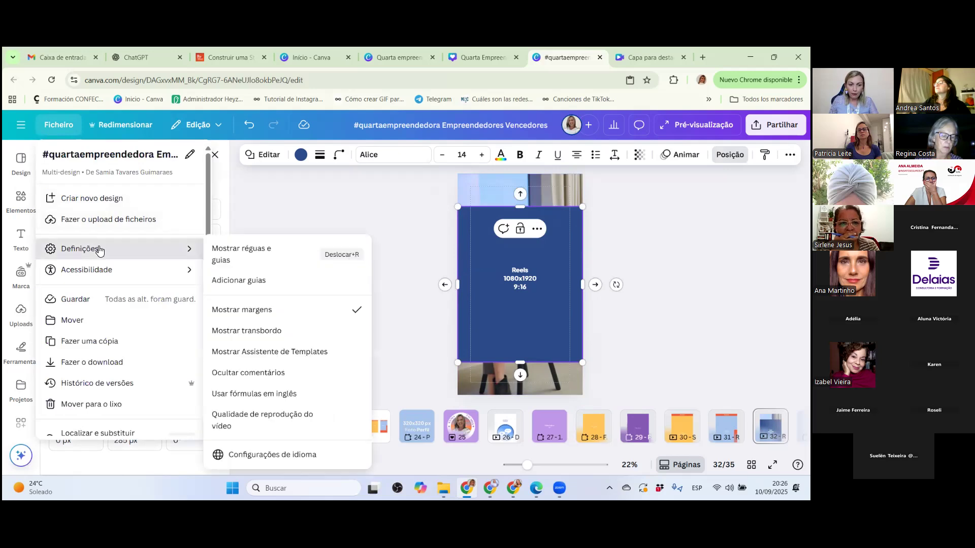
pyautogui.click(239, 255)
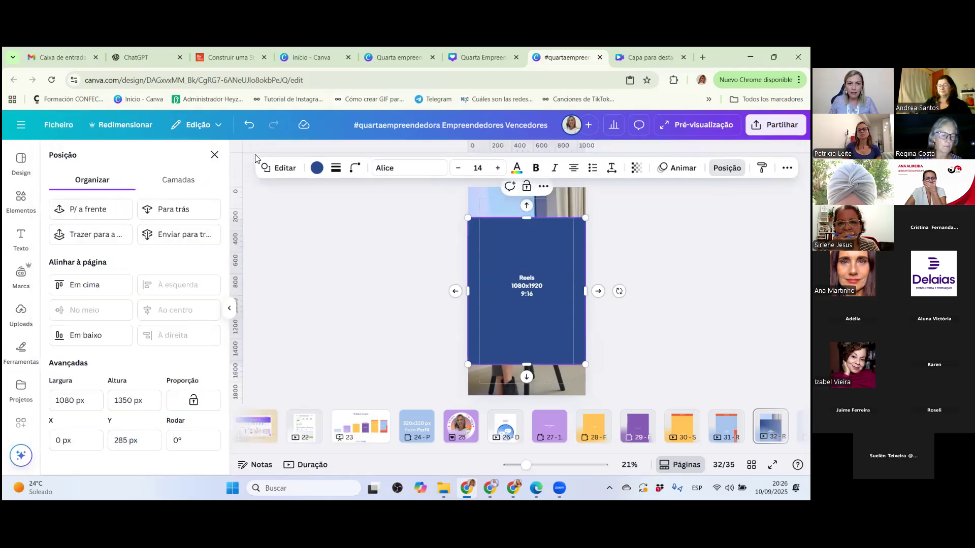
pyautogui.moveTo(256, 151); pyautogui.dragTo(270, 368)
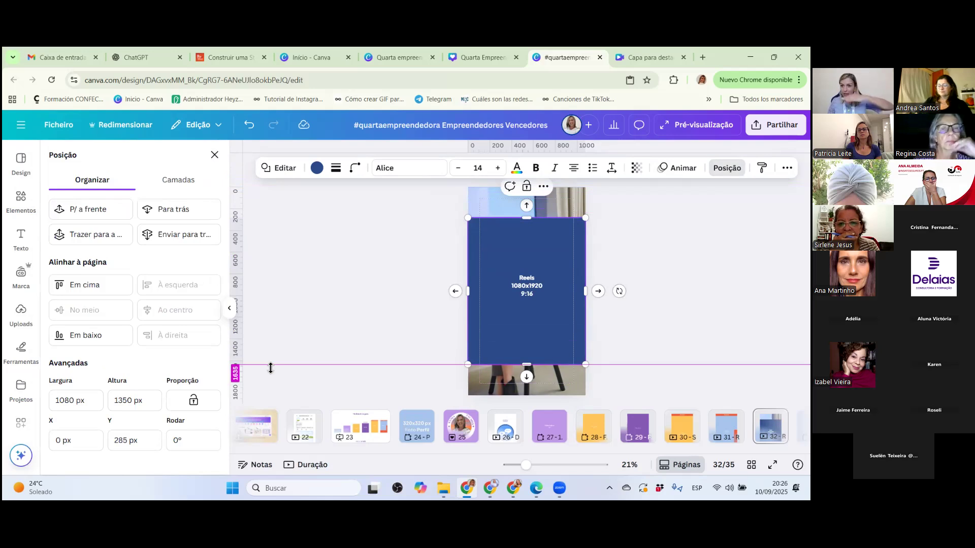
pyautogui.moveTo(252, 154); pyautogui.dragTo(270, 219)
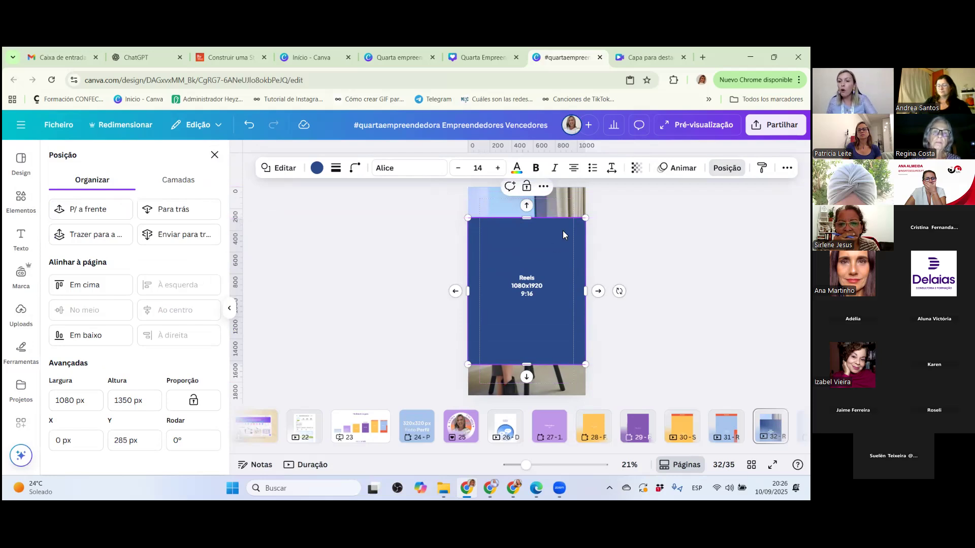
# Delete the blue 1080 x 1350 px rectangle and set the video of the seated woman as the page background.
pyautogui.press('Delete')
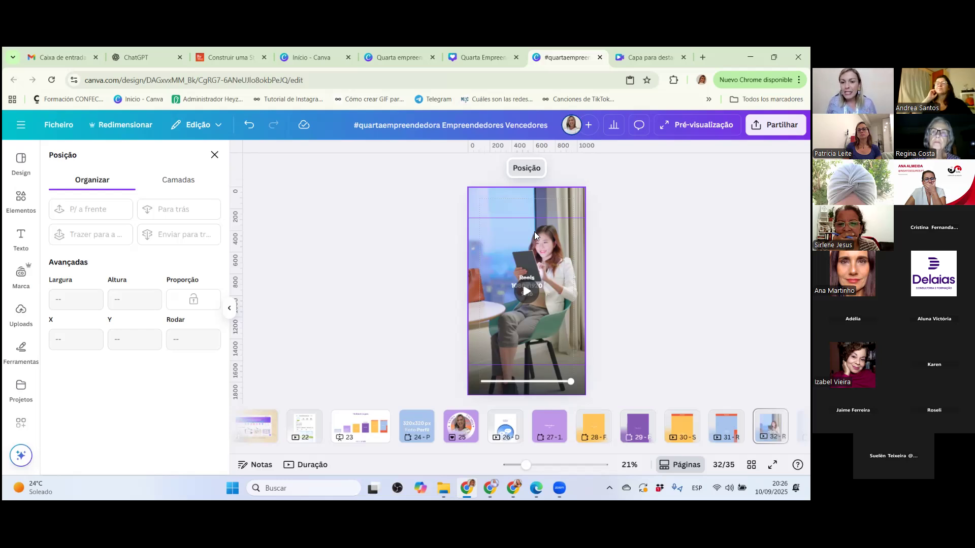
pyautogui.click(549, 201)
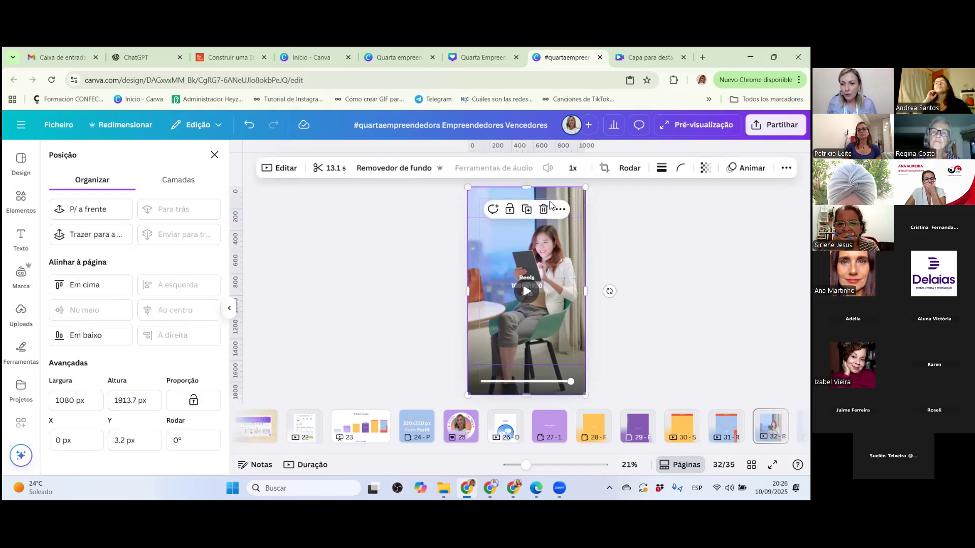
pyautogui.rightClick(483, 197)
pyautogui.click(522, 435)
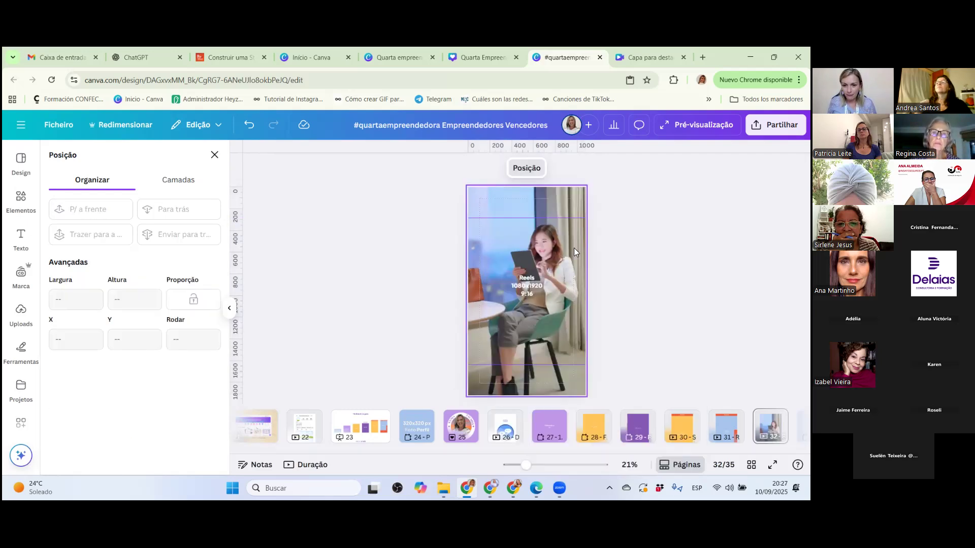
# Detach the video from the background, enlarge it to about 1300 x 2303 px and reposition it to cover the Reels page.
pyautogui.rightClick(570, 219)
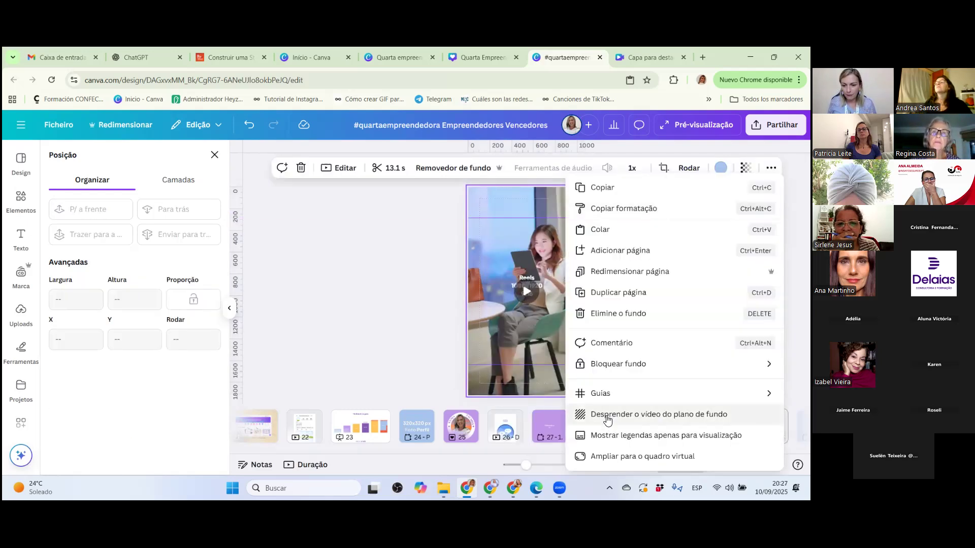
pyautogui.click(607, 421)
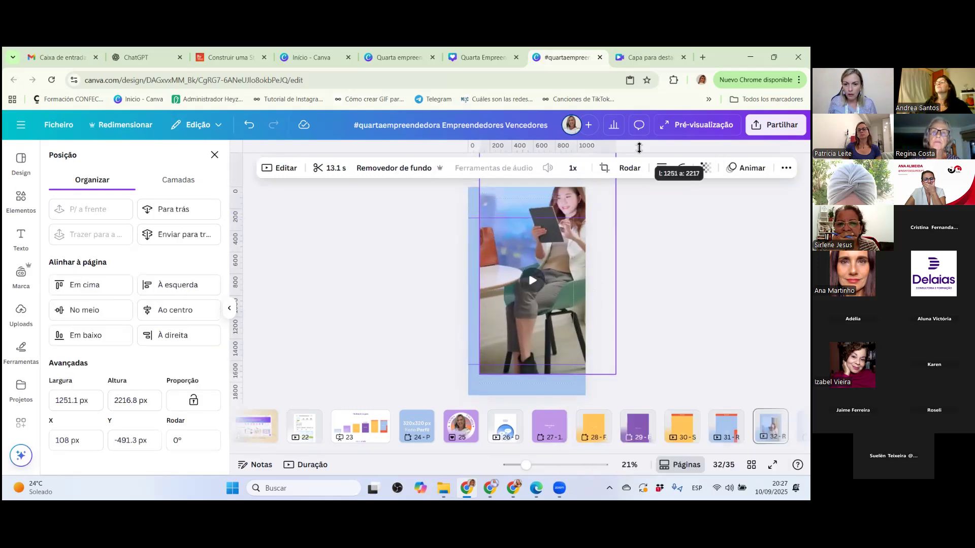
pyautogui.moveTo(480, 374); pyautogui.dragTo(471, 384)
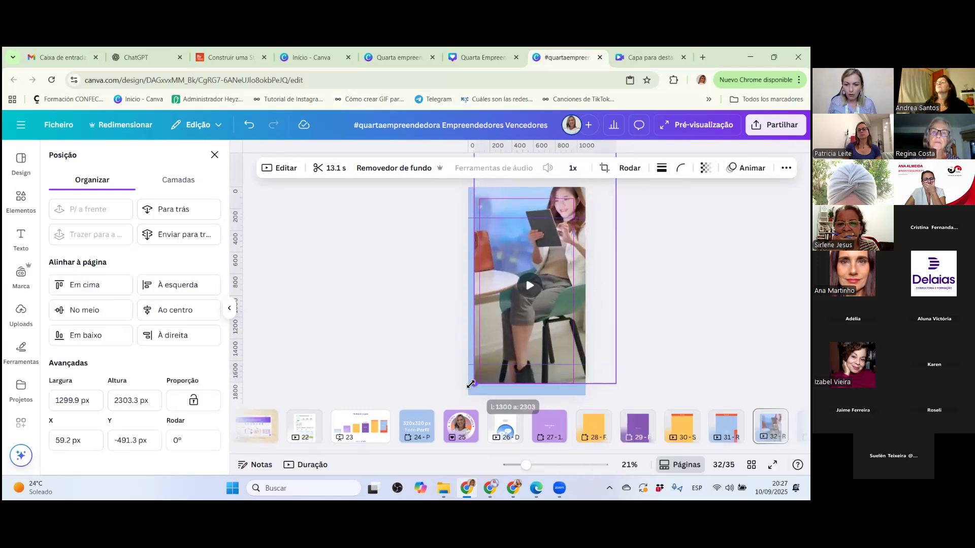
pyautogui.moveTo(546, 282); pyautogui.dragTo(529, 306)
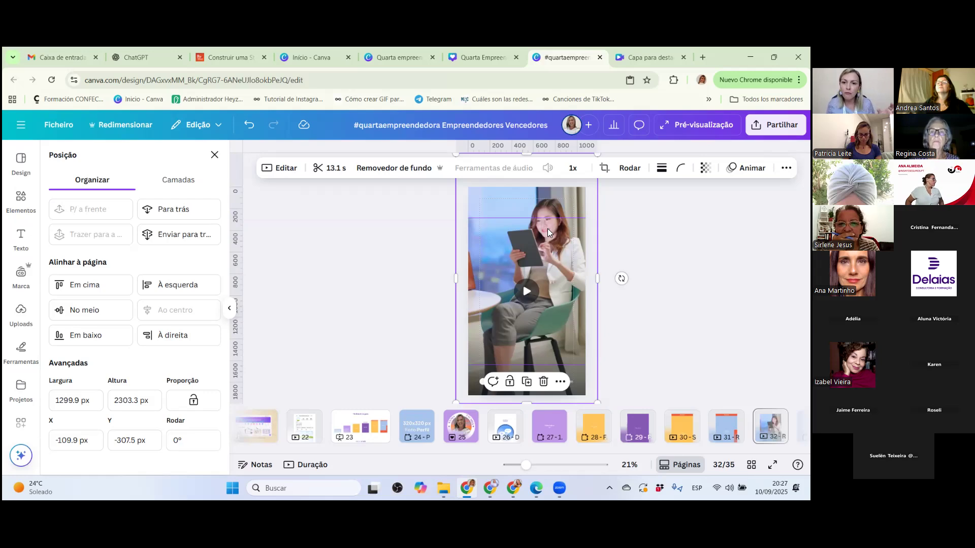
# Compare with the preceding dead-area page, and reduce the video to about 1218 x 2157 px, flush with the page's left edge.
pyautogui.press('pageup')
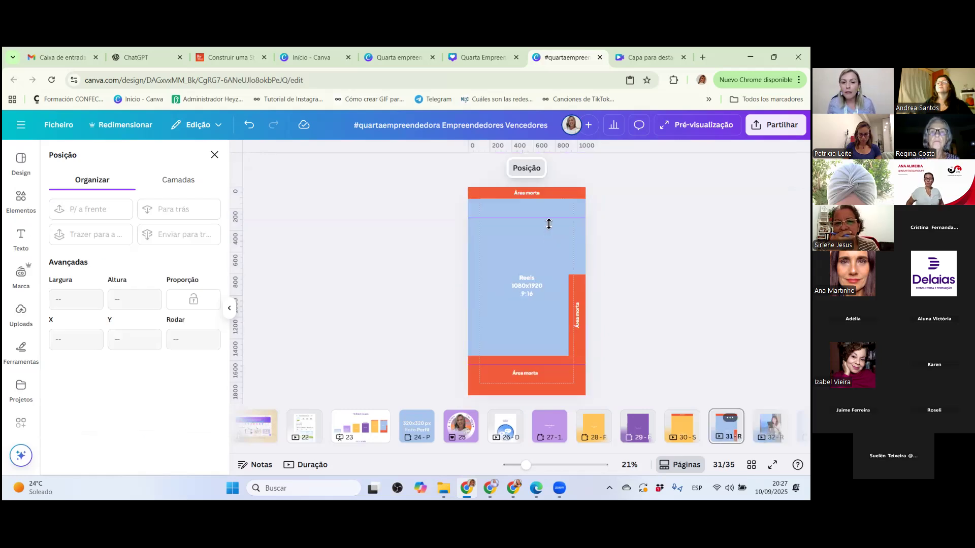
pyautogui.press('pagedown')
pyautogui.click(531, 258)
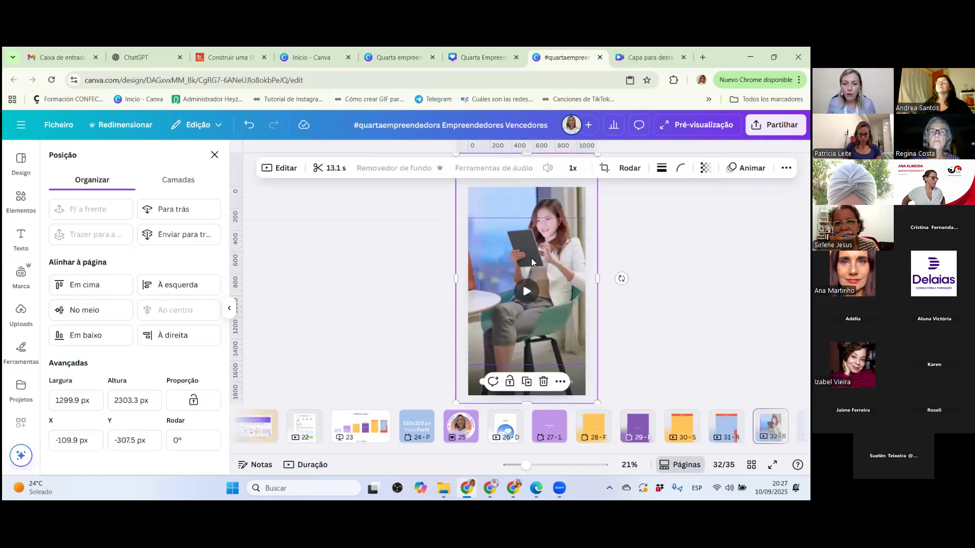
pyautogui.moveTo(455, 402)
pyautogui.mouseDown()
pyautogui.moveTo(468, 414)
pyautogui.moveTo(472, 406)
pyautogui.mouseUp()
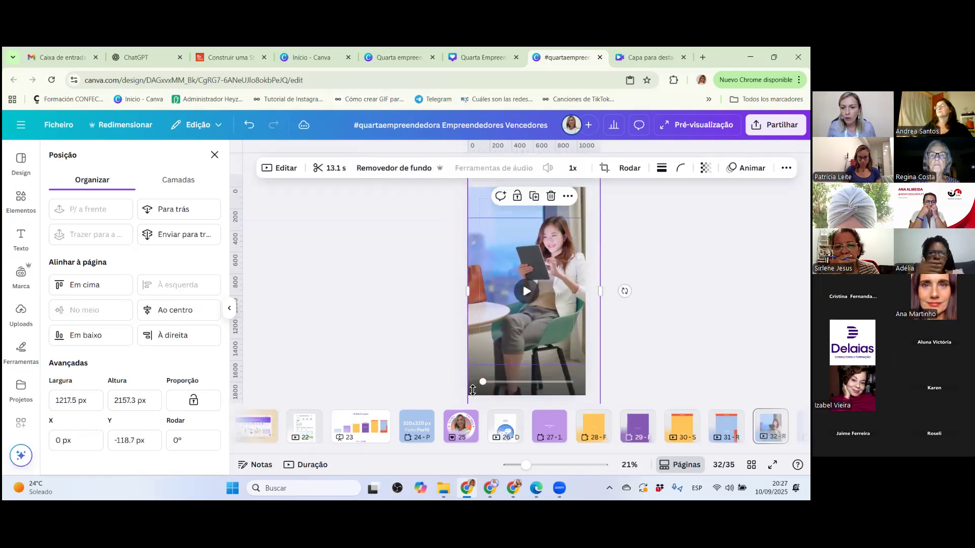
# Check the framing against the dead-area page again and move the video down to about Y -67 px.
pyautogui.press('pageup')
pyautogui.press('pagedown')
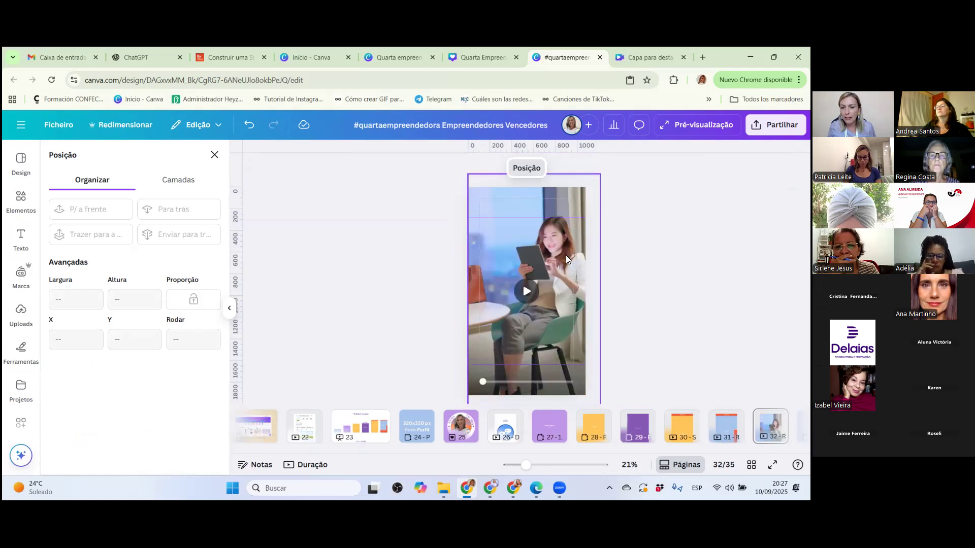
pyautogui.click(565, 255)
pyautogui.moveTo(547, 244); pyautogui.dragTo(547, 249)
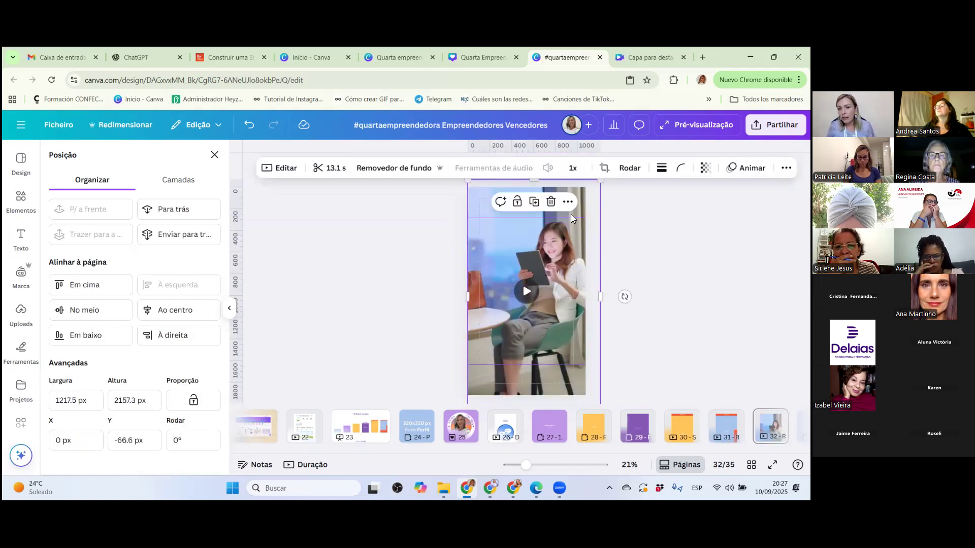